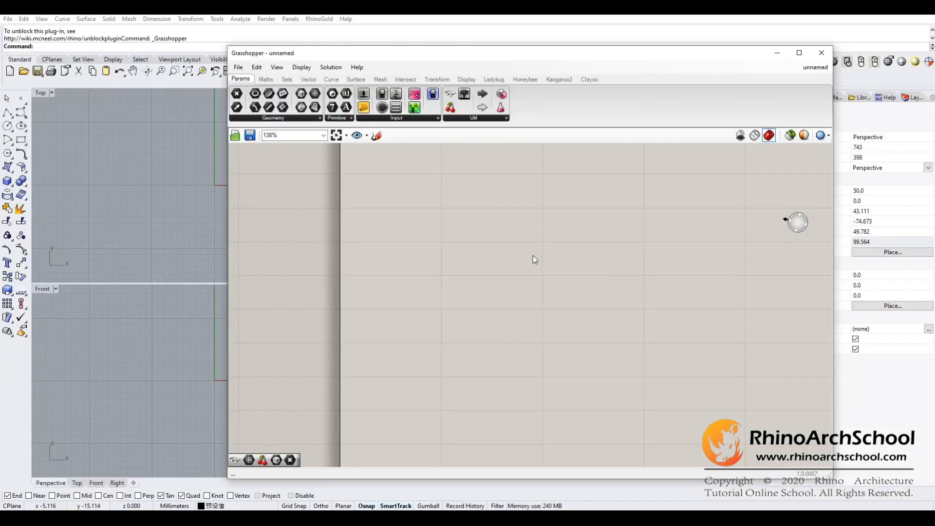
# - Add a Rectangle component to the middle of the Grasshopper canvas
pyautogui.doubleClick(535, 258)
pyautogui.write('rec')
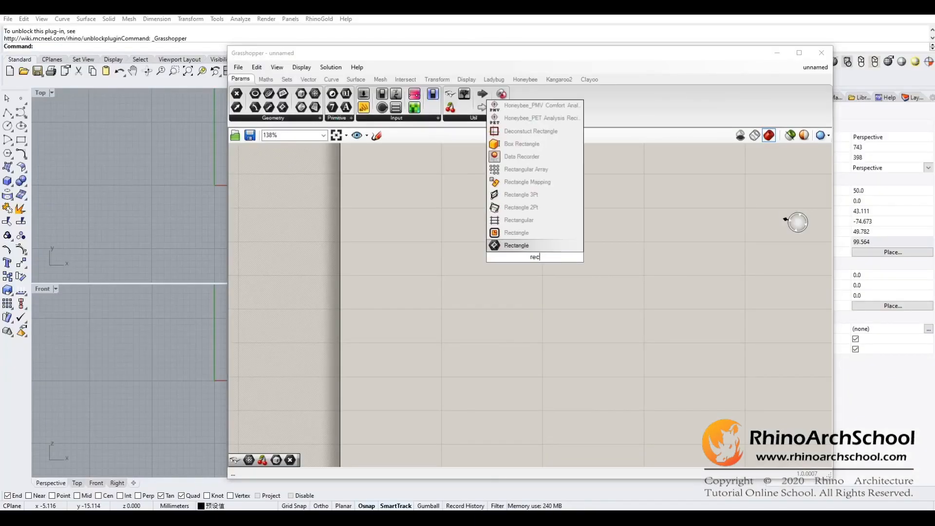
pyautogui.click(517, 244)
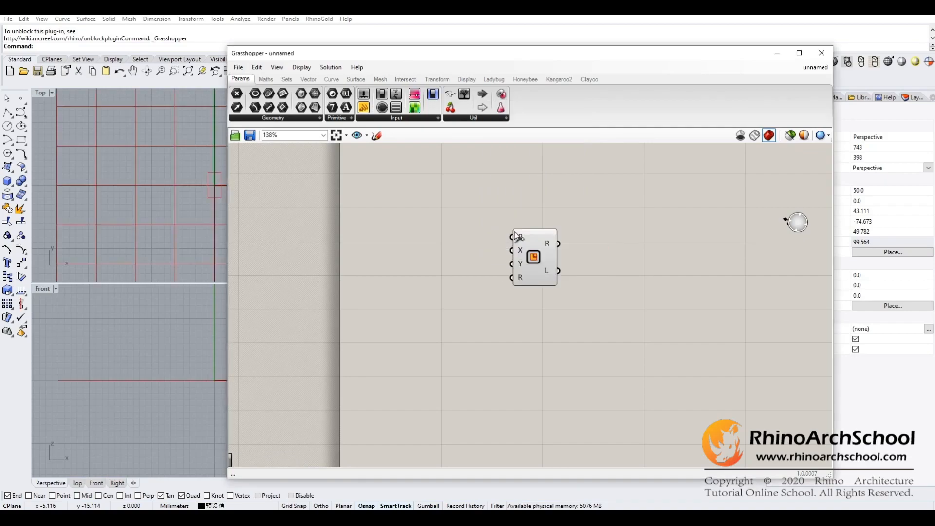
pyautogui.moveTo(531, 258); pyautogui.dragTo(546, 301)
pyautogui.click(615, 267)
pyautogui.click(547, 283)
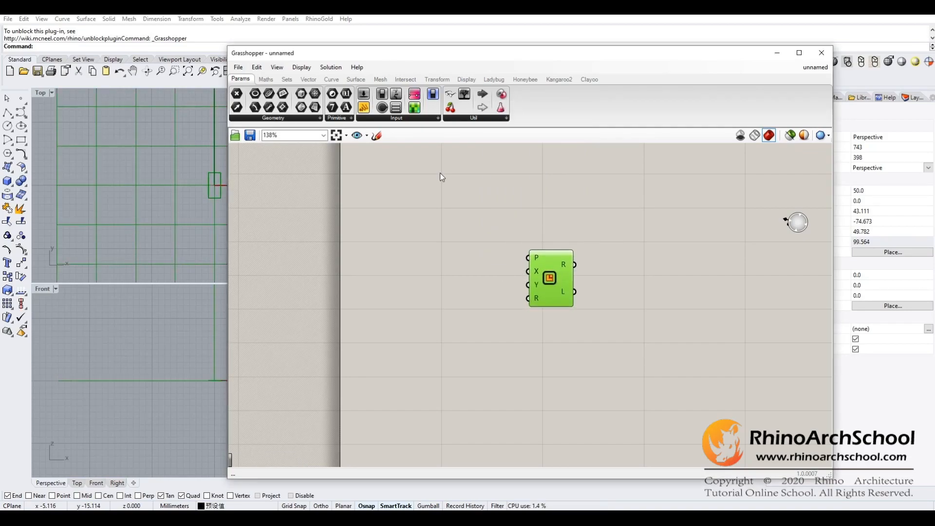
# - Add a Bifocals component above the Rectangle component to label components with their names
pyautogui.click(450, 97)
pyautogui.click(529, 180)
pyautogui.moveTo(529, 180)
pyautogui.mouseDown()
pyautogui.moveTo(549, 165)
pyautogui.moveTo(525, 164)
pyautogui.moveTo(530, 171)
pyautogui.mouseUp()
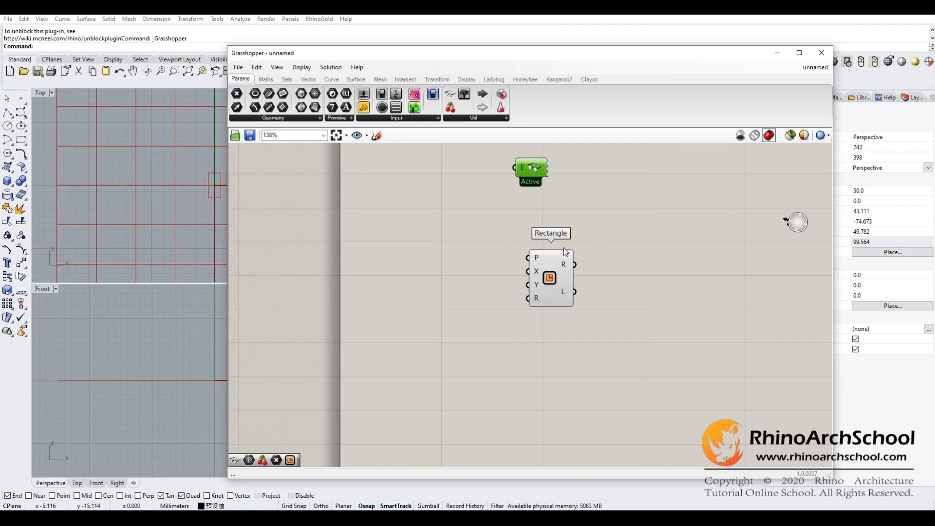
pyautogui.click(432, 204)
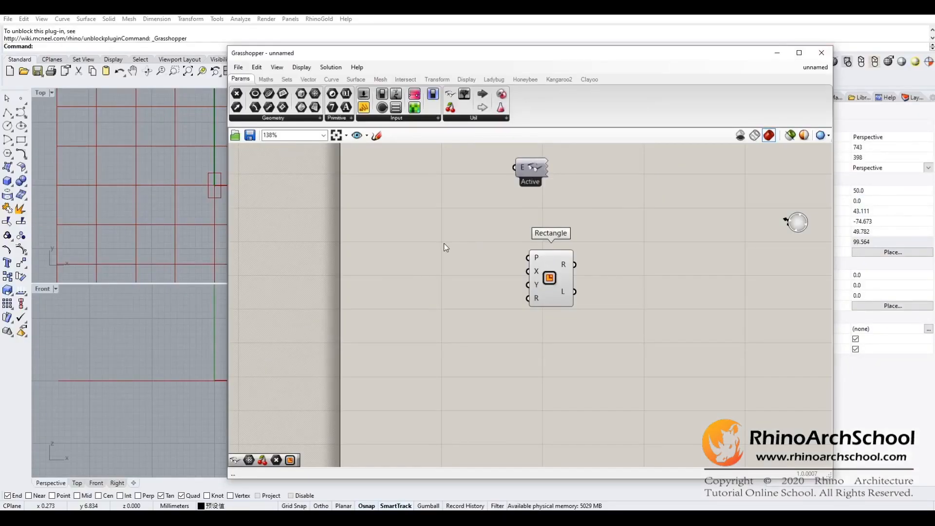
# - Add an XZ Plane component beside the inputs of the Rectangle component
pyautogui.doubleClick(402, 256)
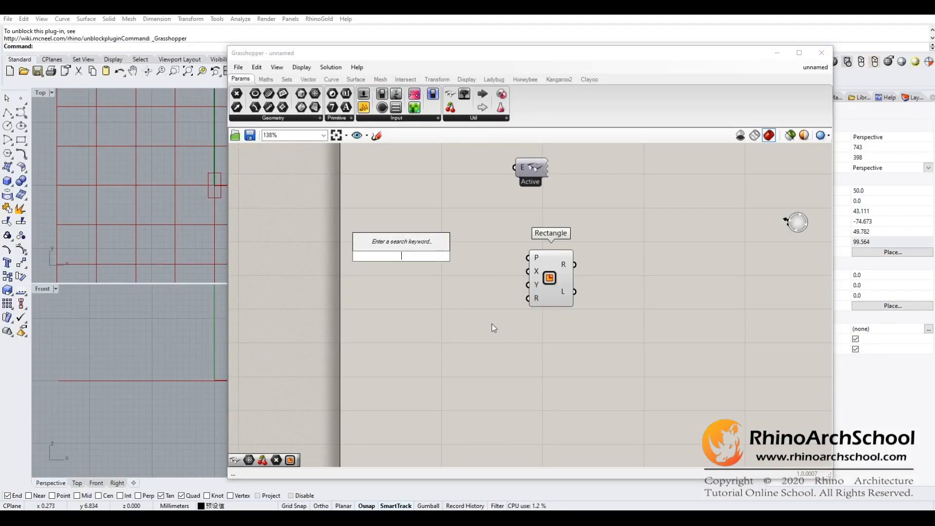
pyautogui.write('xz')
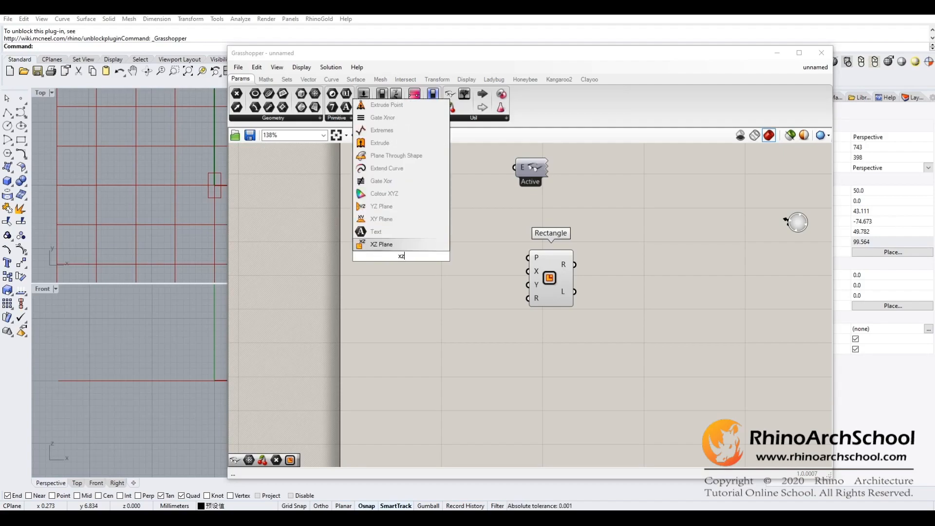
pyautogui.click(395, 245)
pyautogui.moveTo(432, 280); pyautogui.dragTo(429, 274)
pyautogui.click(442, 338)
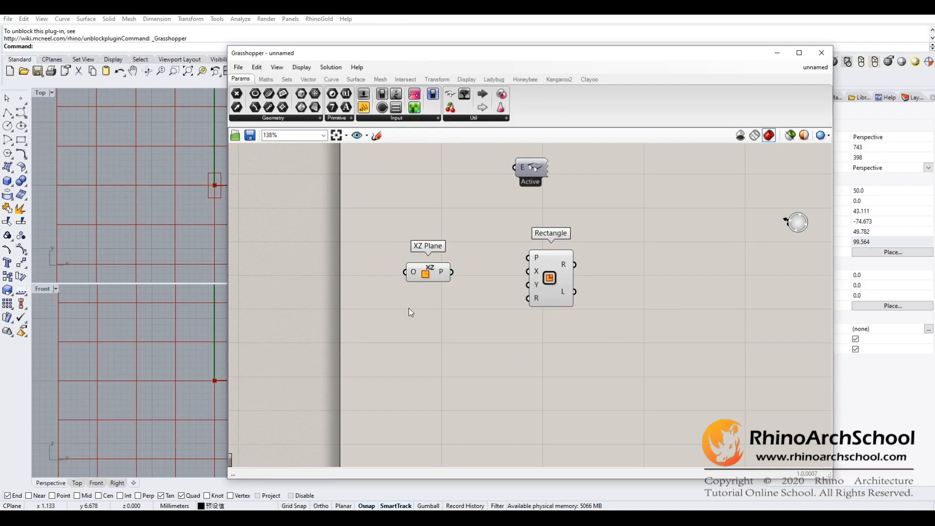
# - Create two number sliders with values 50 and 9, stacked below the XZ Plane component
pyautogui.doubleClick(421, 308)
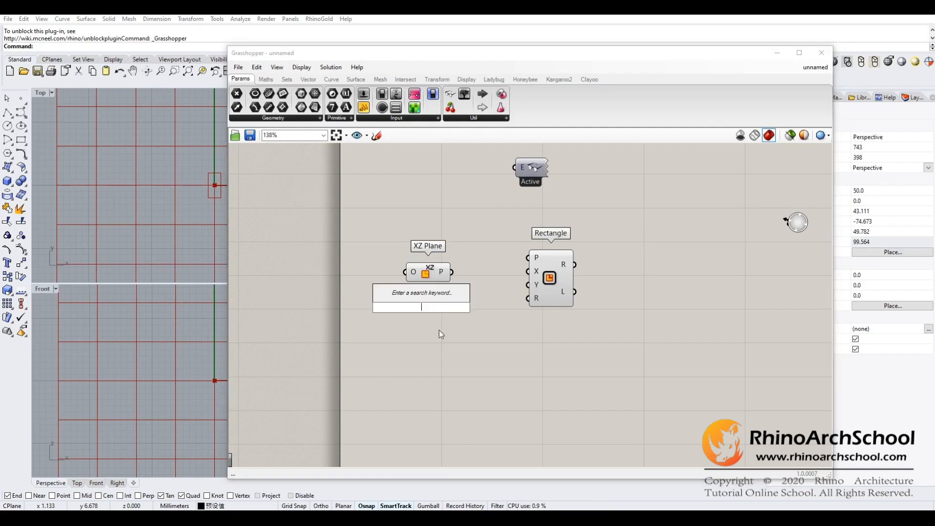
pyautogui.write('50')
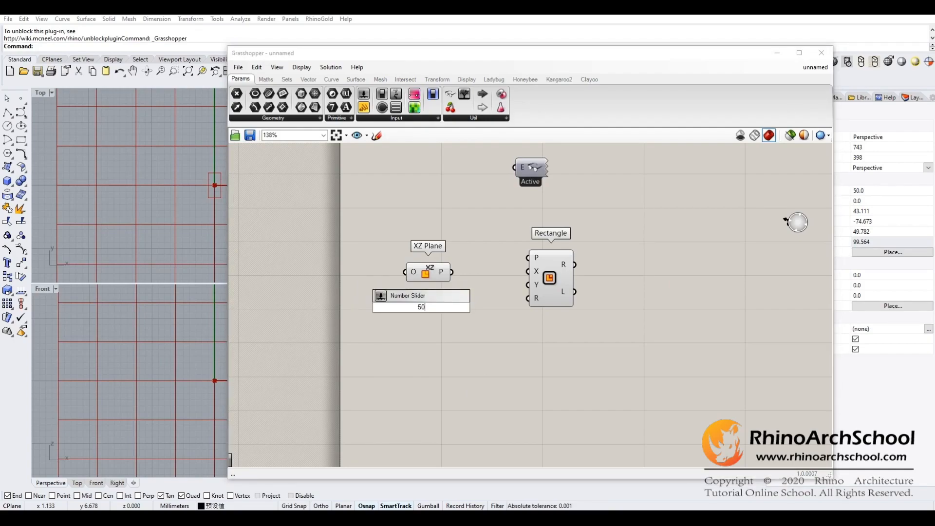
pyautogui.press('Return')
pyautogui.doubleClick(436, 350)
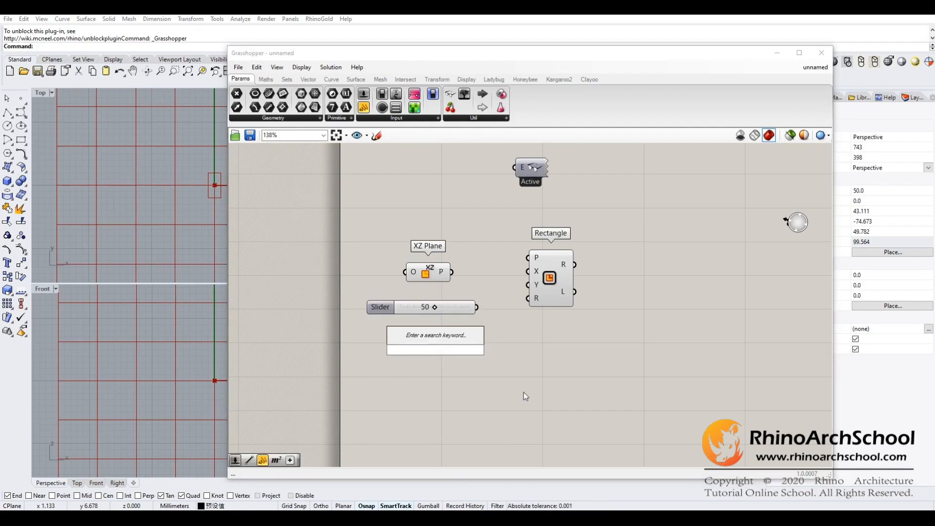
pyautogui.write('9')
pyautogui.press('Return')
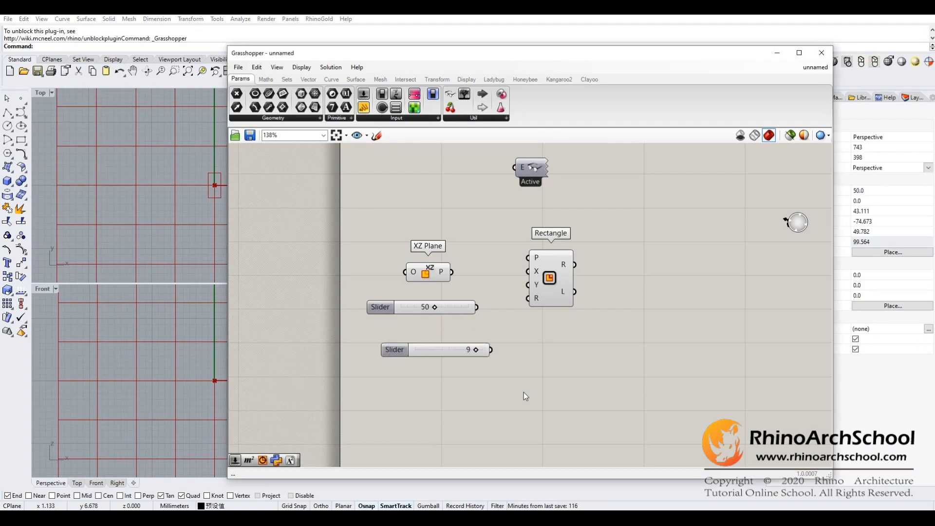
pyautogui.moveTo(440, 360); pyautogui.dragTo(422, 345)
# - Connect the XZ Plane to the Rectangle's P input, the 50 slider to X and the 9 slider to Y
pyautogui.moveTo(452, 272); pyautogui.dragTo(590, 297)
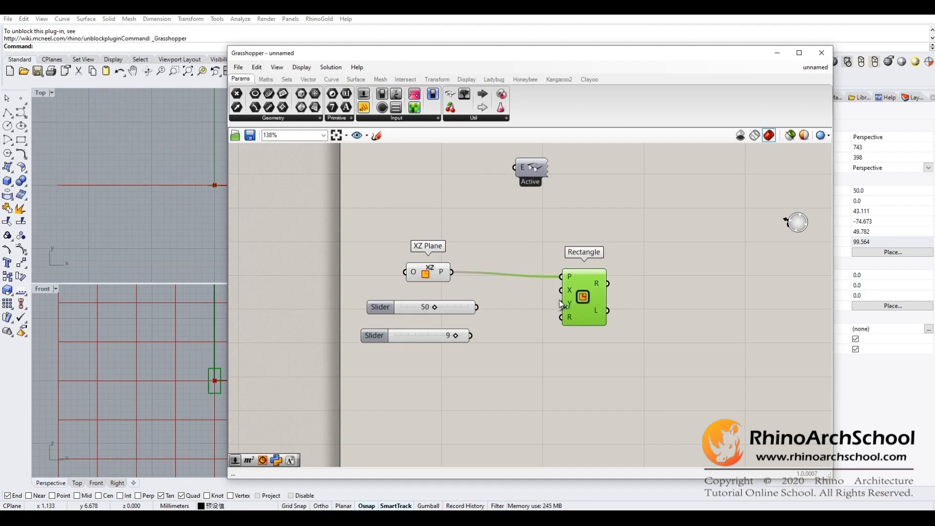
pyautogui.moveTo(477, 307); pyautogui.dragTo(561, 291)
pyautogui.moveTo(471, 335); pyautogui.dragTo(561, 305)
pyautogui.click(167, 346)
pyautogui.scroll(-4, 168, 346)
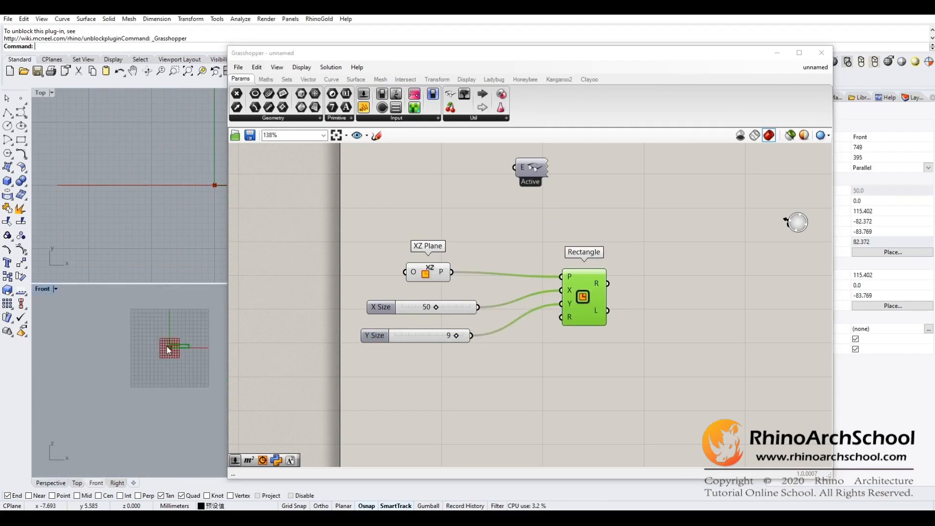
pyautogui.moveTo(166, 346); pyautogui.dragTo(122, 342, button='right')
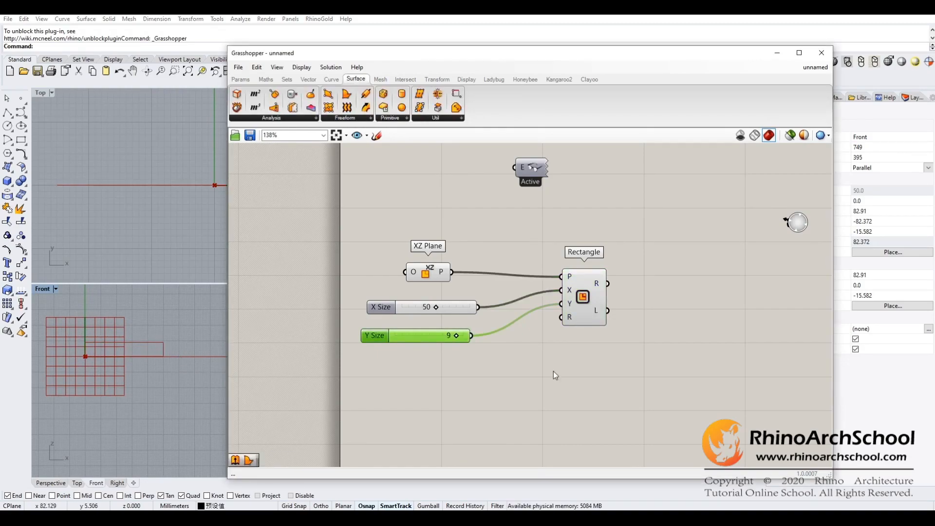
# - Add a Boundary Surfaces component and feed its E input from the Rectangle's R output
pyautogui.click(397, 169)
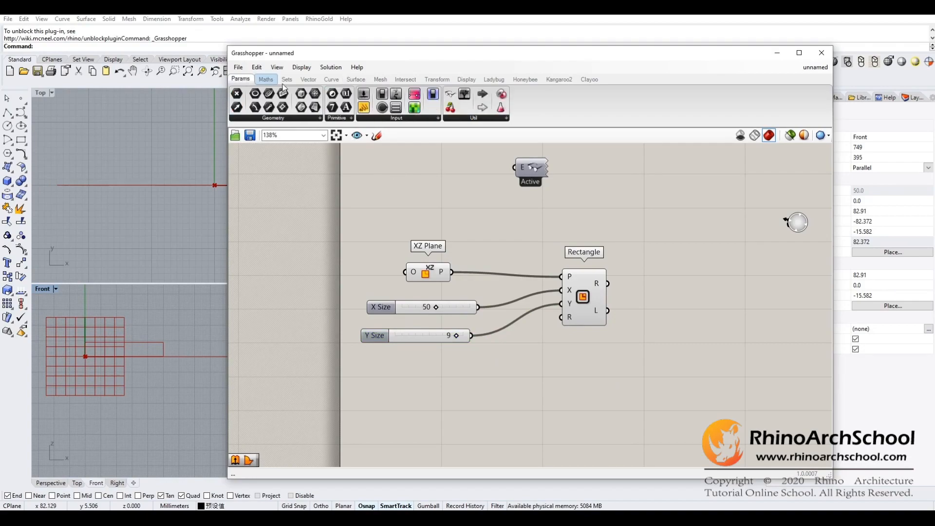
pyautogui.moveTo(346, 96); pyautogui.dragTo(682, 287)
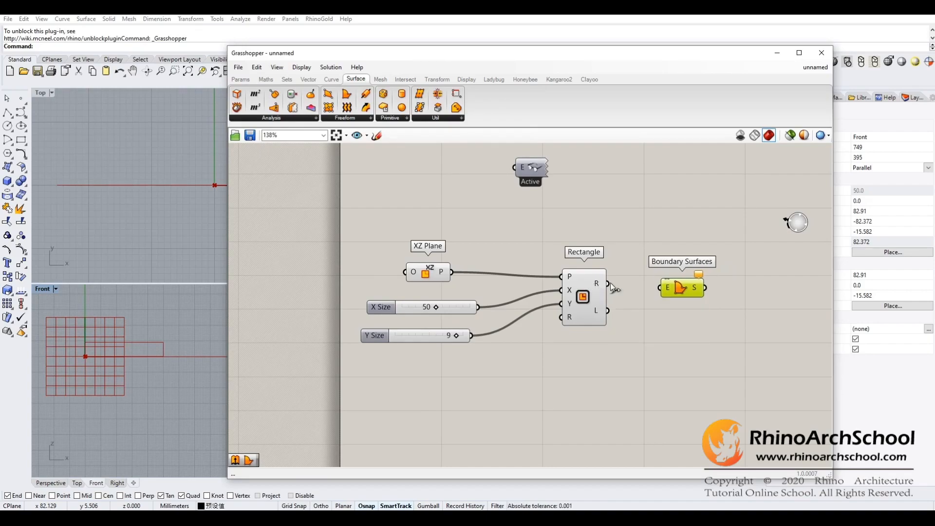
pyautogui.moveTo(635, 285); pyautogui.dragTo(673, 288)
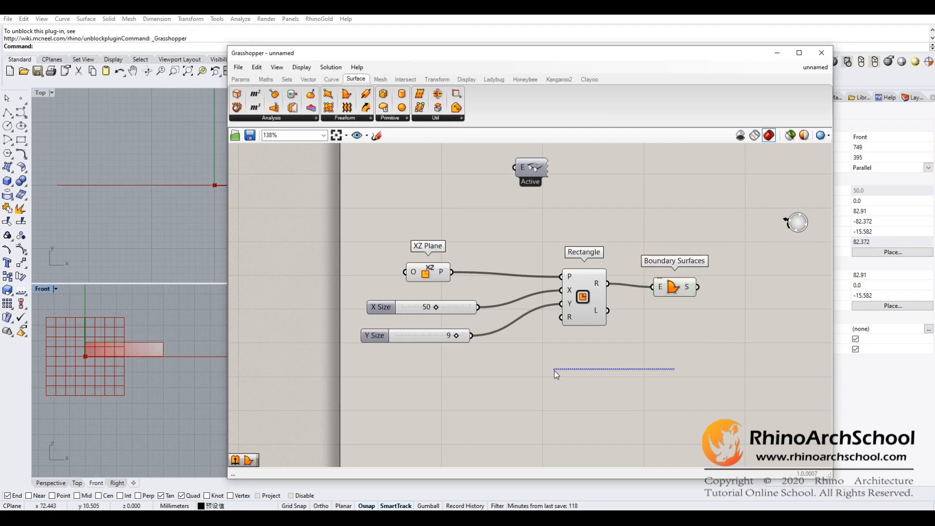
# - Add an Evaluate Surface component and connect the Boundary Surfaces output to its S input
pyautogui.moveTo(684, 350); pyautogui.dragTo(437, 322, button='right')
pyautogui.doubleClick(473, 341)
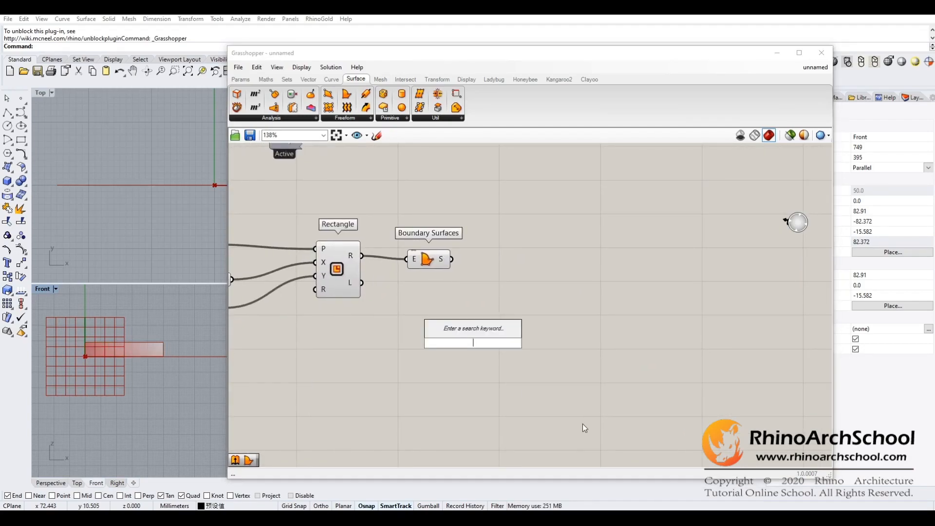
pyautogui.write('evaluate')
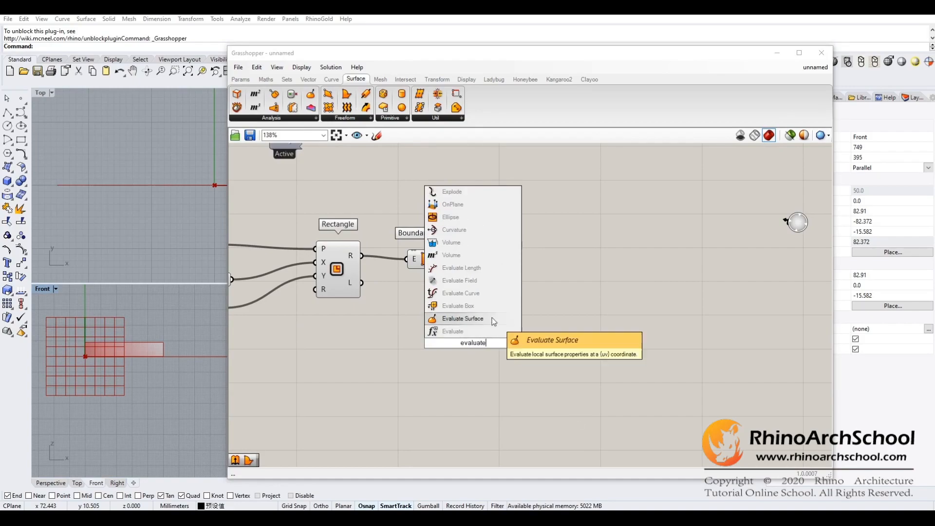
pyautogui.click(497, 319)
pyautogui.moveTo(485, 347); pyautogui.dragTo(538, 332)
pyautogui.click(463, 356)
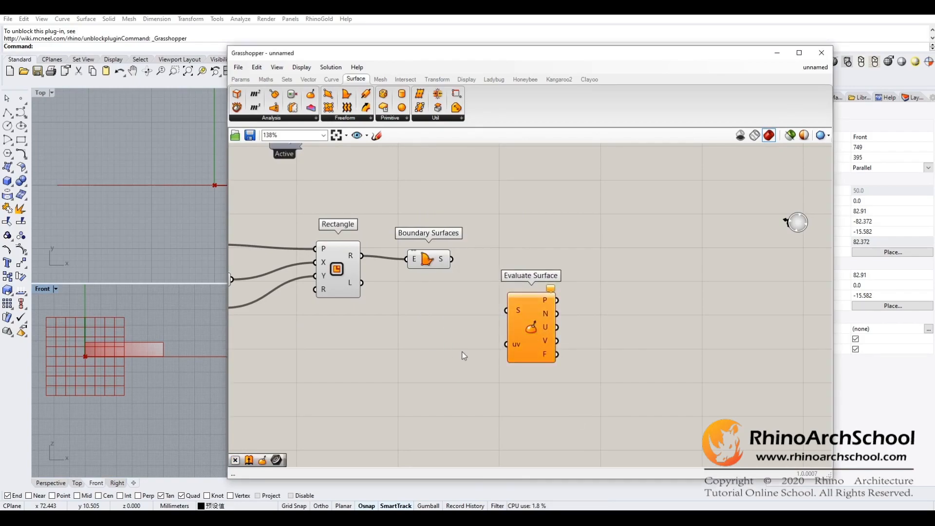
pyautogui.moveTo(451, 259); pyautogui.dragTo(507, 310)
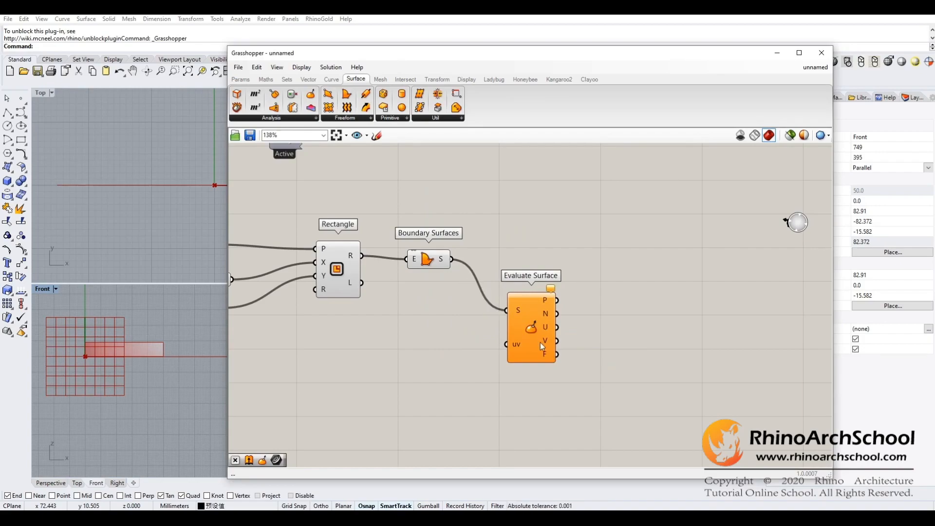
pyautogui.moveTo(538, 343); pyautogui.dragTo(541, 340)
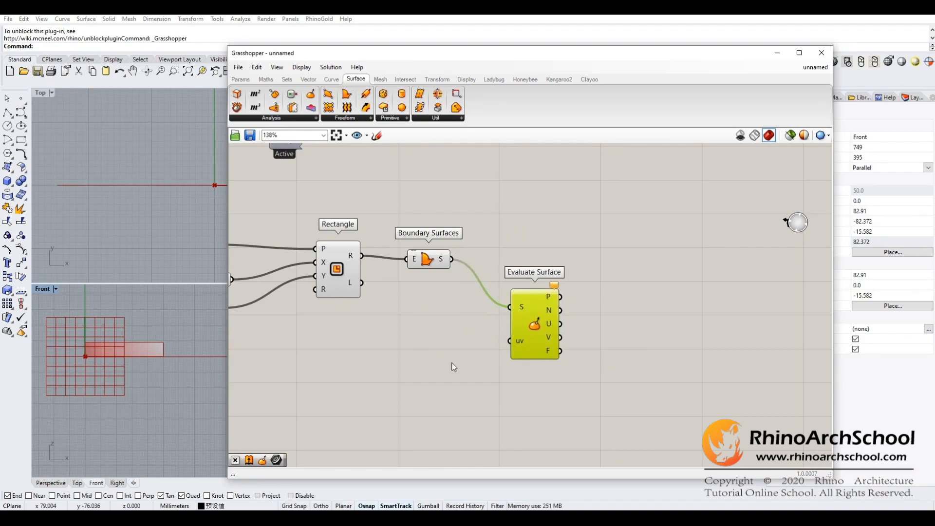
# - Add a Construct Point component beside the uv input of Evaluate Surface
pyautogui.click(308, 79)
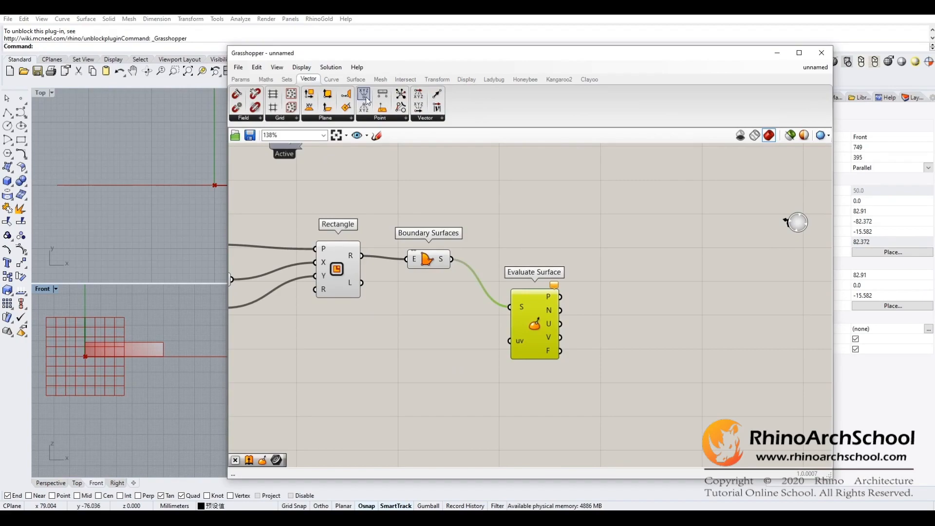
pyautogui.moveTo(447, 349); pyautogui.dragTo(444, 356)
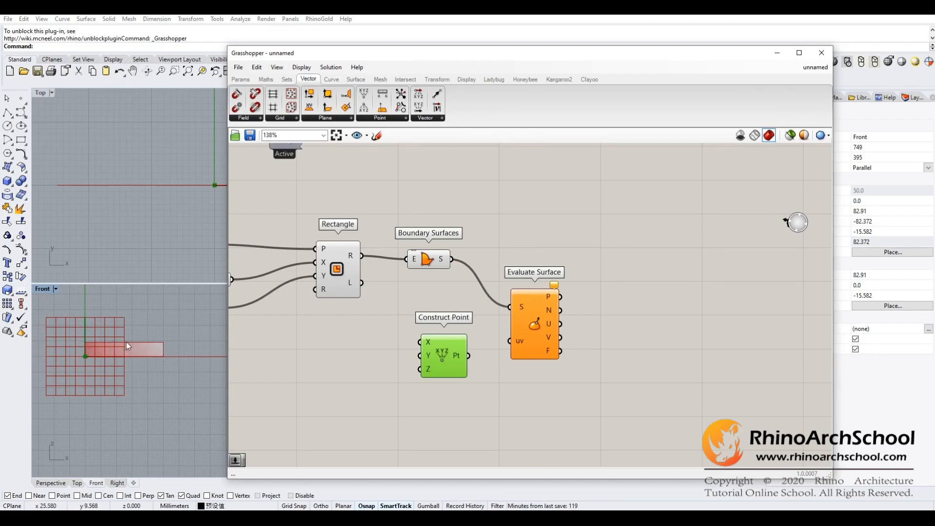
pyautogui.moveTo(444, 362); pyautogui.dragTo(453, 350)
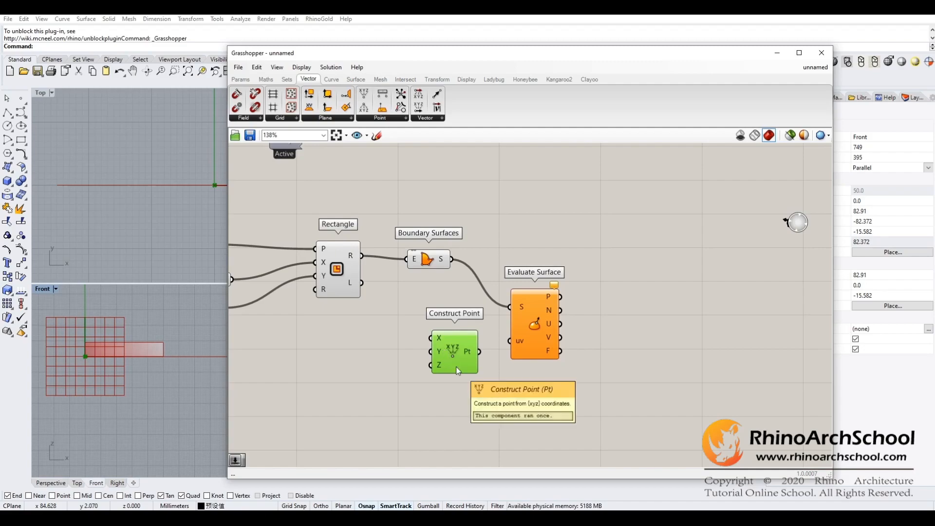
# - Add a Range component beside the inputs of the Construct Point component
pyautogui.moveTo(452, 369); pyautogui.dragTo(397, 354, button='right')
pyautogui.click(366, 372)
pyautogui.moveTo(356, 382); pyautogui.dragTo(488, 369, button='right')
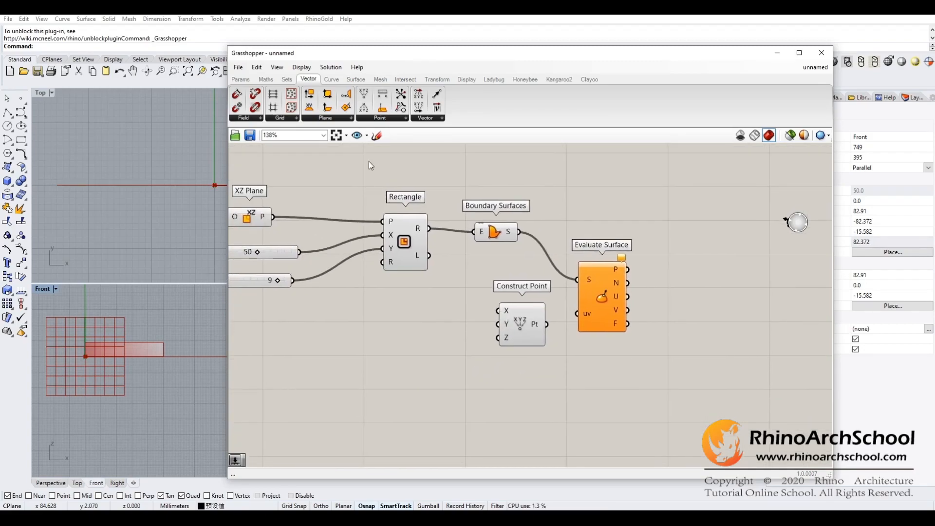
pyautogui.click(287, 79)
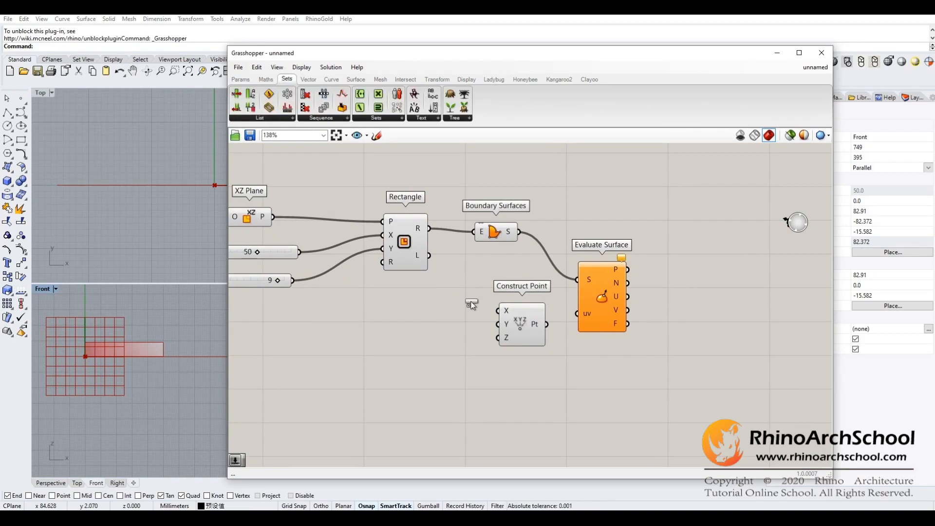
pyautogui.moveTo(440, 321); pyautogui.dragTo(438, 320)
pyautogui.moveTo(441, 330); pyautogui.dragTo(457, 332, button='right')
pyautogui.moveTo(472, 322); pyautogui.dragTo(462, 319)
# - Create a number slider with value 60 and connect it to the Range's N input
pyautogui.doubleClick(344, 321)
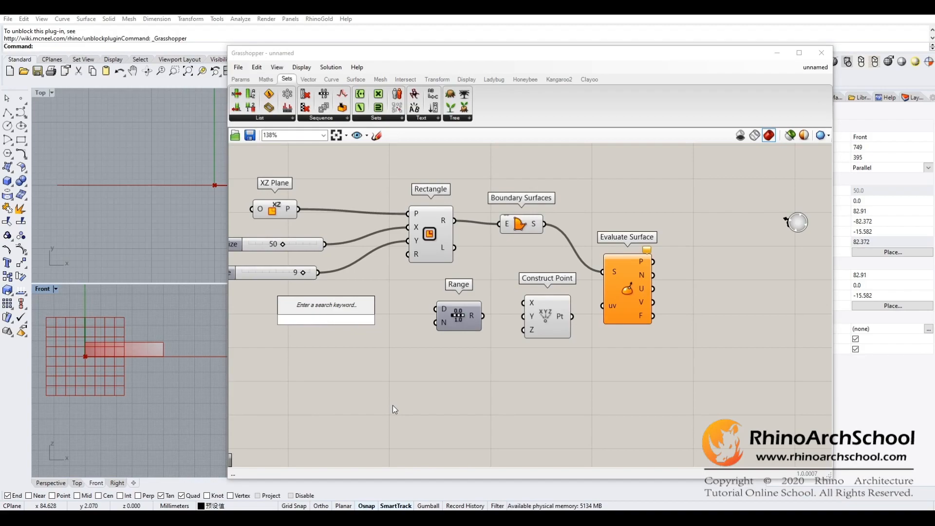
pyautogui.write('60')
pyautogui.press('Return')
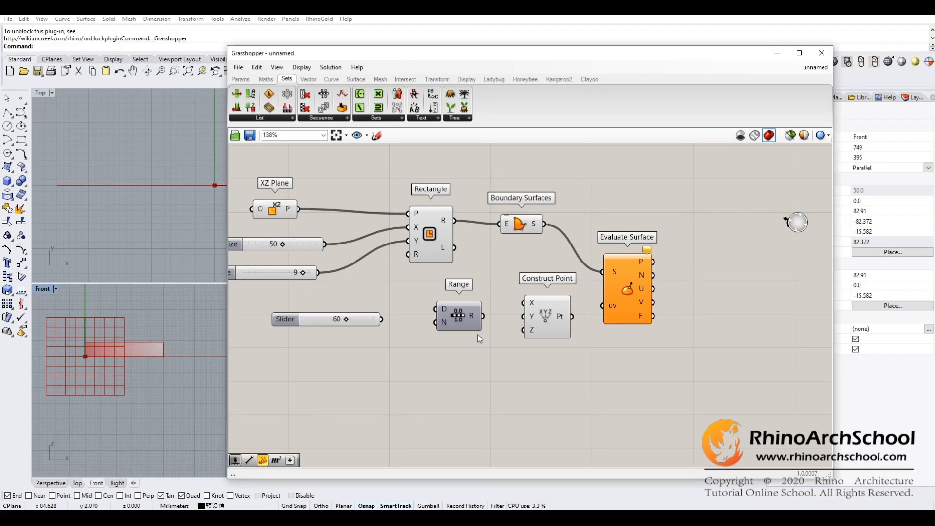
pyautogui.moveTo(383, 319)
pyautogui.mouseDown()
pyautogui.moveTo(434, 322)
pyautogui.moveTo(367, 320)
pyautogui.mouseUp()
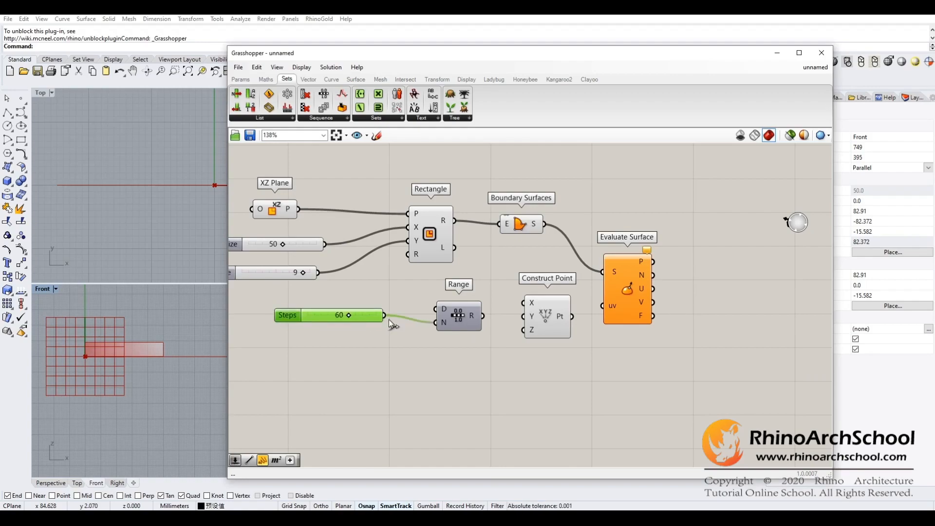
# - Duplicate the Range component and place the copy below the original
pyautogui.click(457, 316)
pyautogui.hotkey('ctrl', 'c')
pyautogui.hotkey('ctrl', 'v')
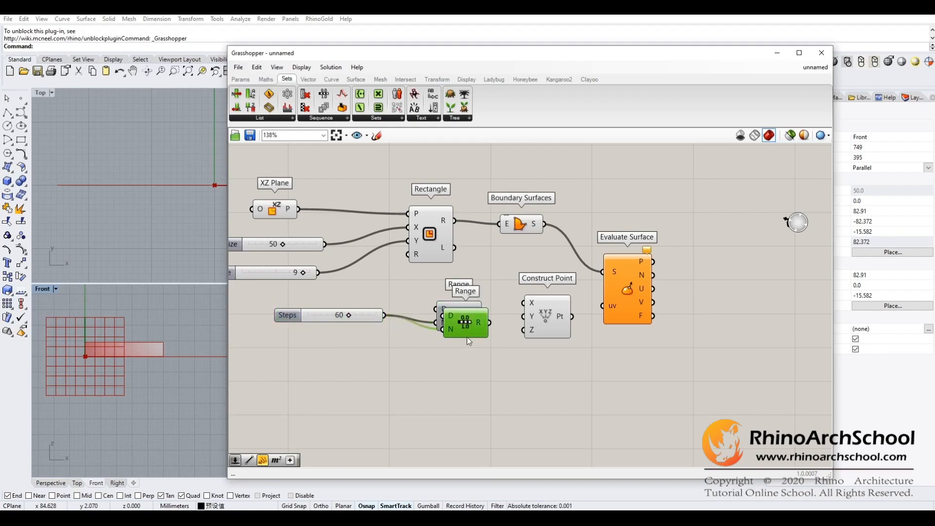
pyautogui.moveTo(468, 334); pyautogui.dragTo(470, 368)
pyautogui.click(392, 369)
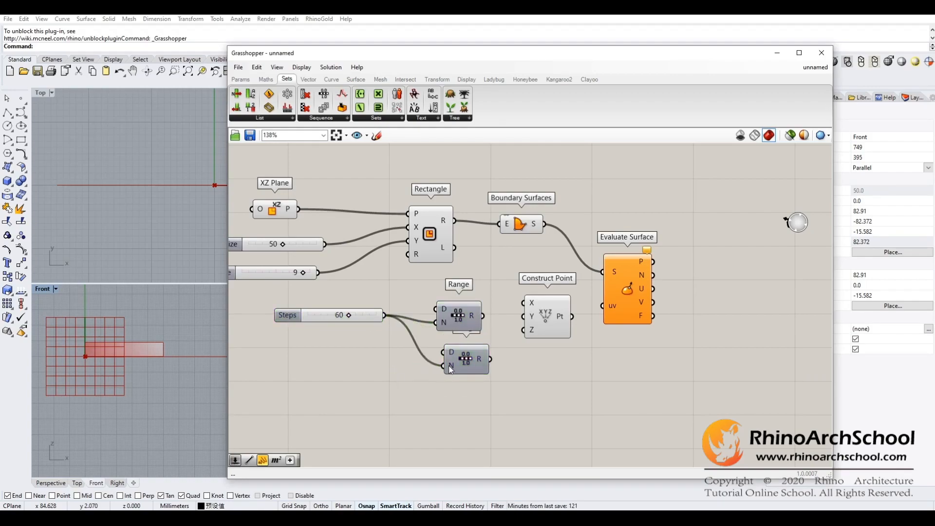
# - Disconnect the Steps slider from the copied Range's N input and space out the copy and Construct Point
pyautogui.rightClick(449, 364)
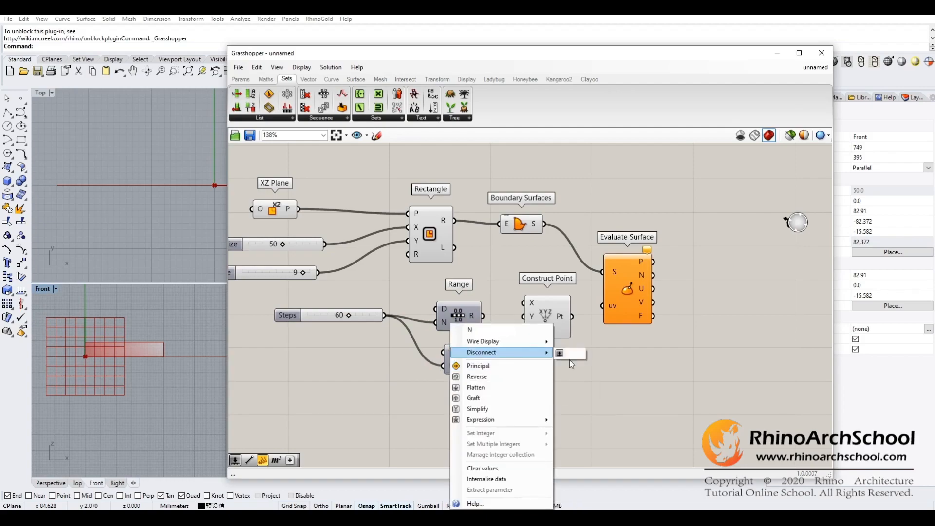
pyautogui.click(560, 361)
pyautogui.moveTo(476, 370)
pyautogui.mouseDown()
pyautogui.moveTo(467, 374)
pyautogui.moveTo(472, 387)
pyautogui.mouseUp()
pyautogui.moveTo(540, 332); pyautogui.dragTo(538, 346)
pyautogui.click(581, 397)
# - Create a number slider with value 8 and connect it to the N input of the lower Range
pyautogui.doubleClick(343, 388)
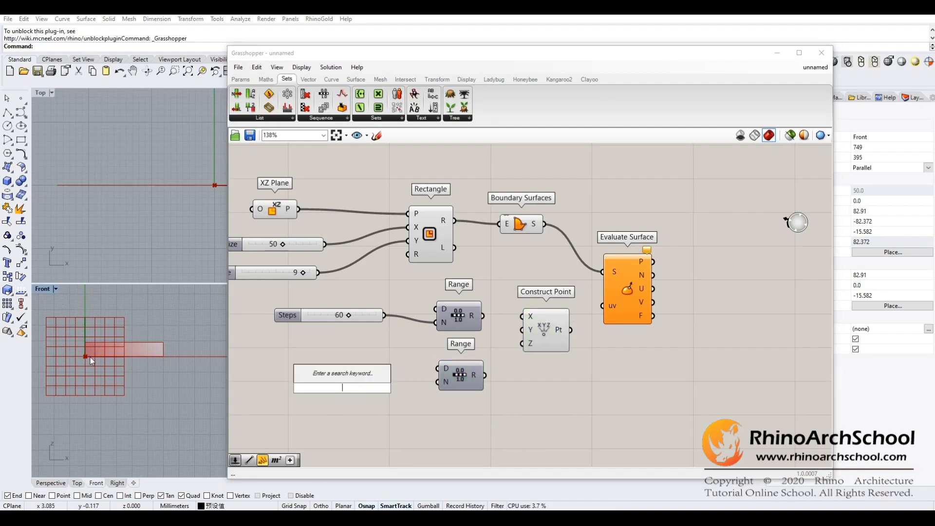
pyautogui.write('7')
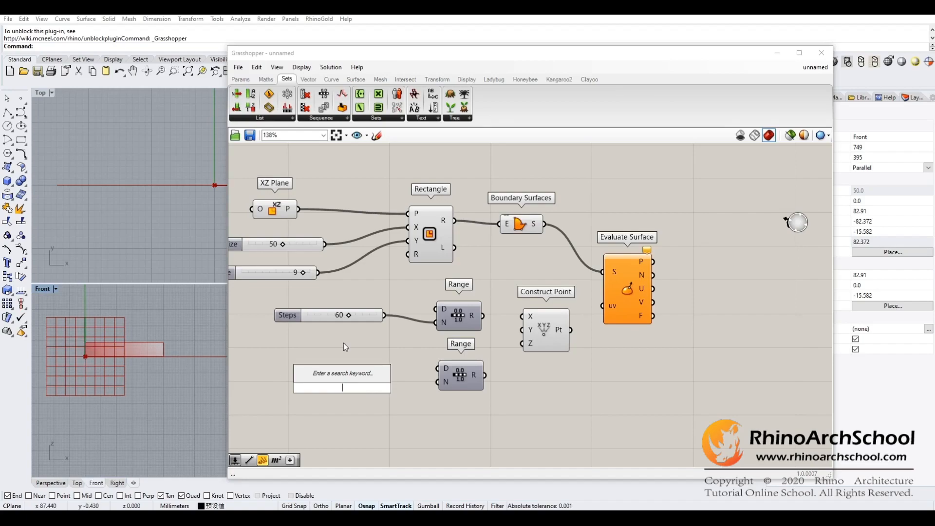
pyautogui.press('Return')
pyautogui.moveTo(370, 390); pyautogui.dragTo(325, 375)
pyautogui.moveTo(388, 385); pyautogui.dragTo(480, 382)
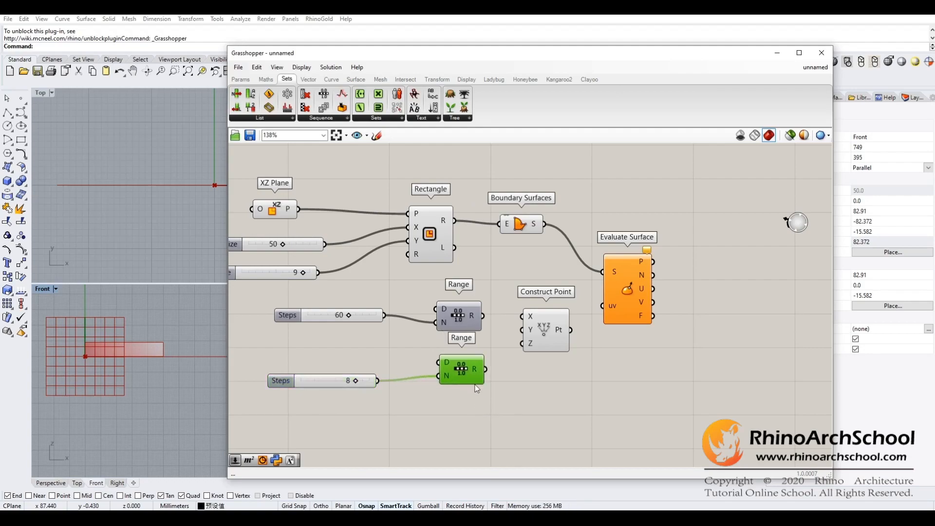
pyautogui.click(494, 375)
# - Connect the upper Range to Construct Point's X, the lower Range to Y, and the resulting point to Evaluate Surface's uv input
pyautogui.moveTo(493, 374); pyautogui.dragTo(507, 363, button='right')
pyautogui.moveTo(495, 304); pyautogui.dragTo(535, 304)
pyautogui.moveTo(498, 358); pyautogui.dragTo(535, 318)
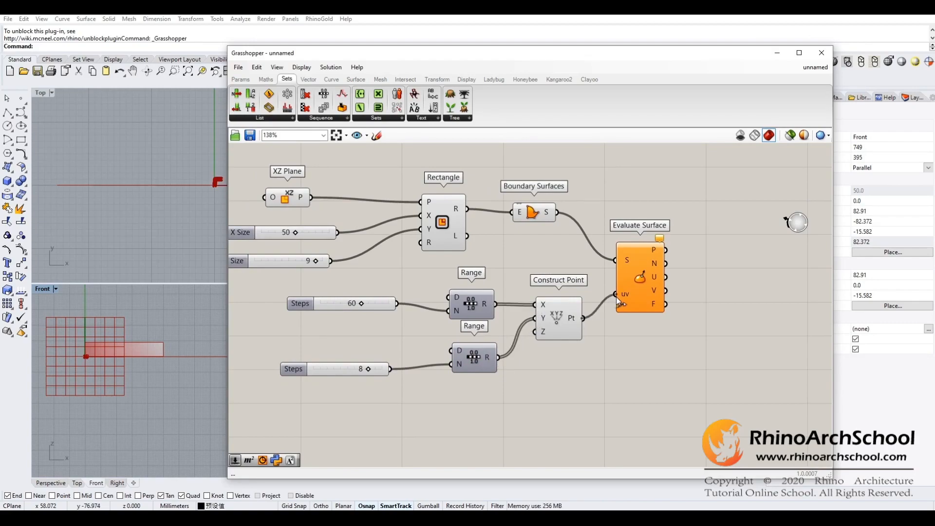
pyautogui.moveTo(616, 297); pyautogui.dragTo(616, 296)
pyautogui.moveTo(159, 369)
pyautogui.mouseDown(button='right')
pyautogui.moveTo(188, 370)
pyautogui.moveTo(170, 363)
pyautogui.mouseUp(button='right')
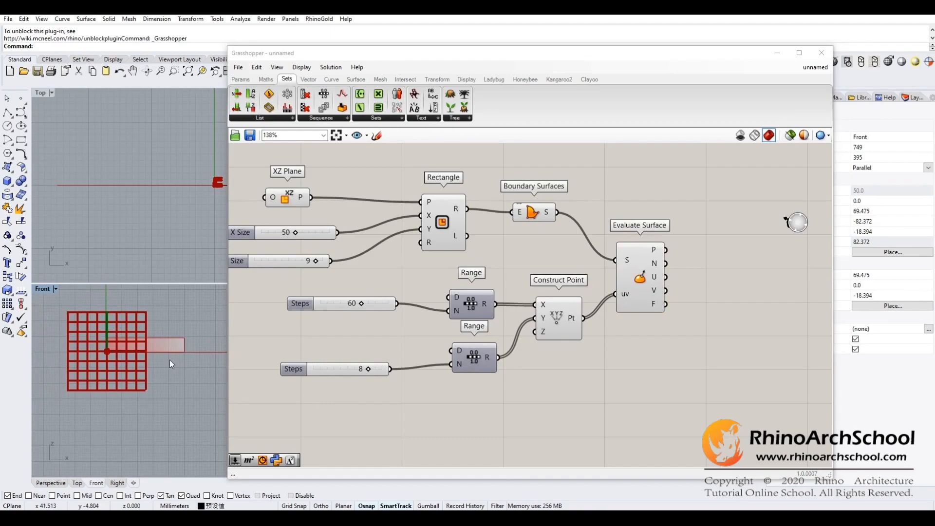
pyautogui.hotkey('ctrl', 'z')
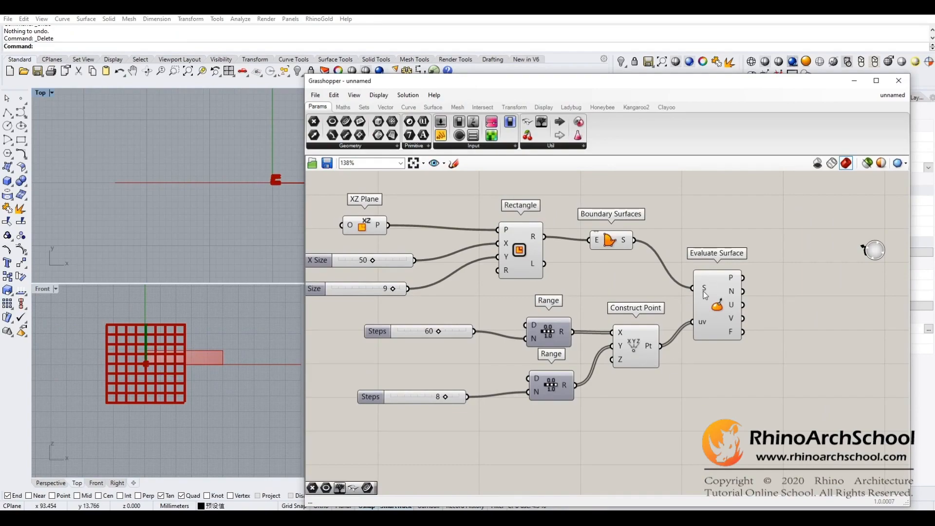
# - Reparameterize the S input of Evaluate Surface and graft the Y input of Construct Point
pyautogui.moveTo(705, 291)
pyautogui.rightClick(705, 292)
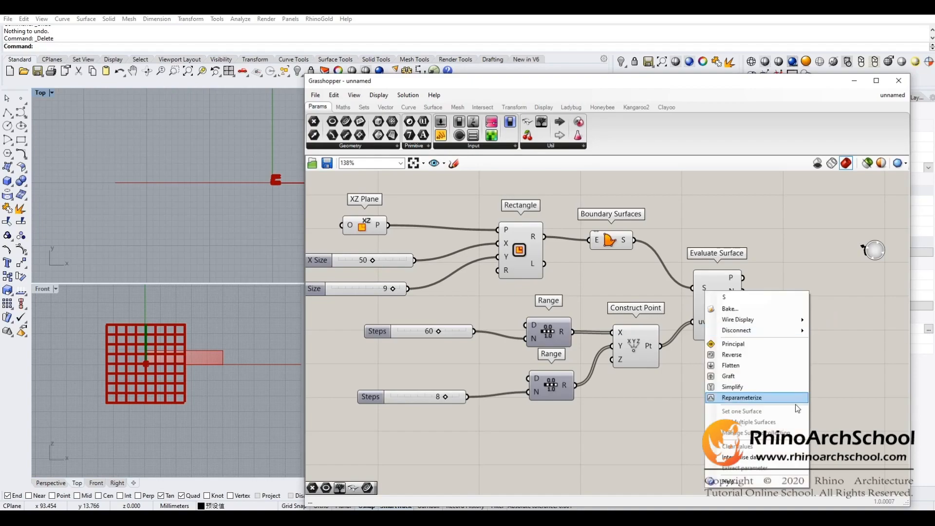
pyautogui.click(763, 408)
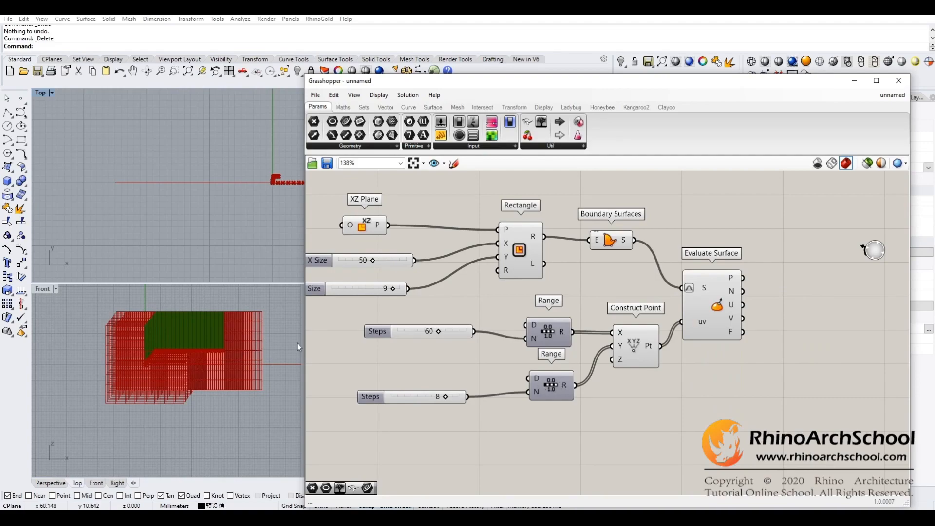
pyautogui.rightClick(620, 348)
pyautogui.click(660, 398)
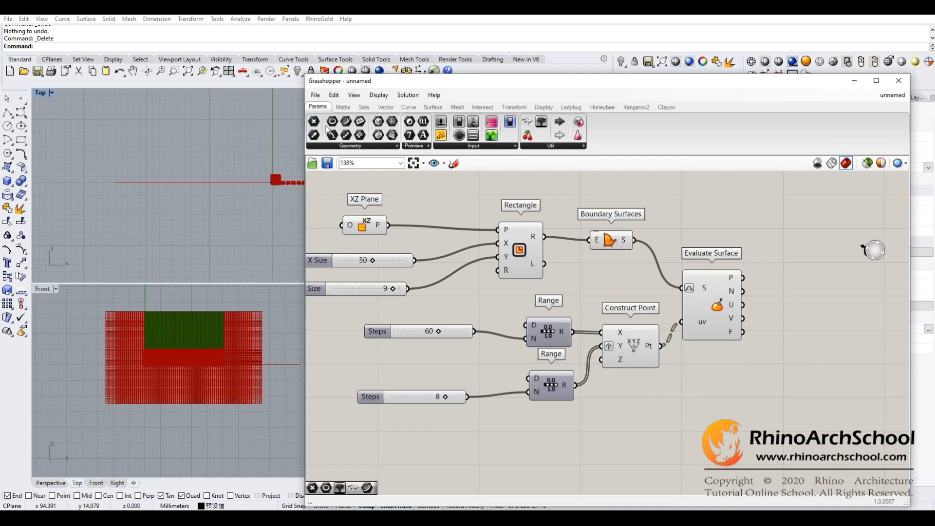
# - Add a Point parameter beside Evaluate Surface and connect the P output to it
pyautogui.moveTo(316, 124); pyautogui.dragTo(802, 287)
pyautogui.scroll(5, 179, 355)
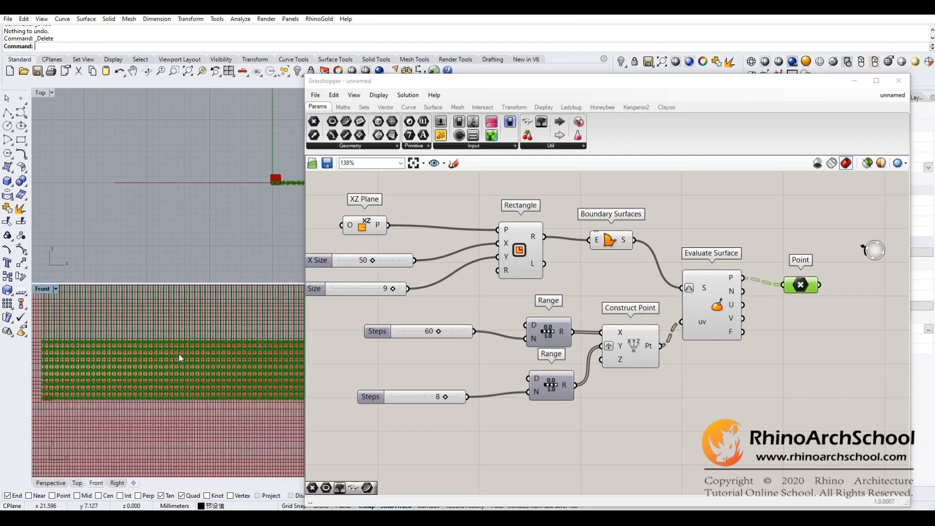
pyautogui.scroll(-5, 181, 361)
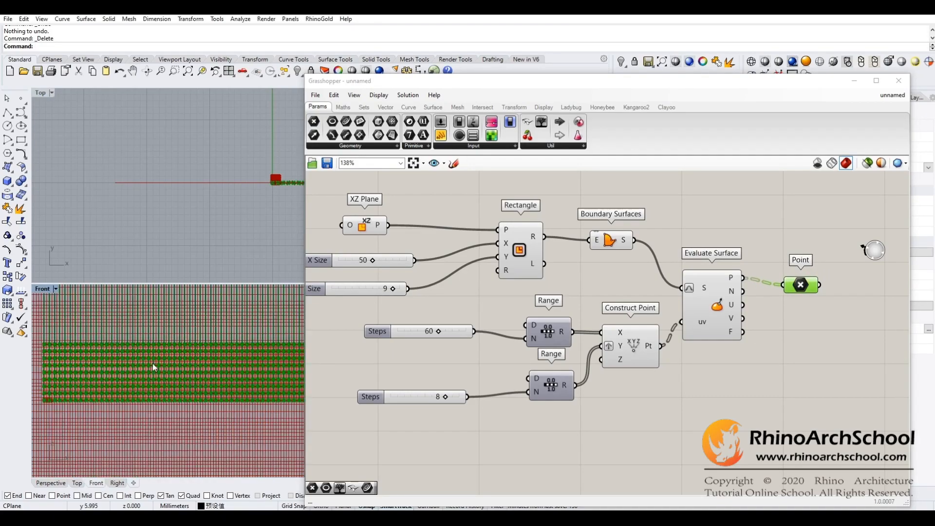
pyautogui.click(683, 357)
pyautogui.scroll(-6, 182, 328)
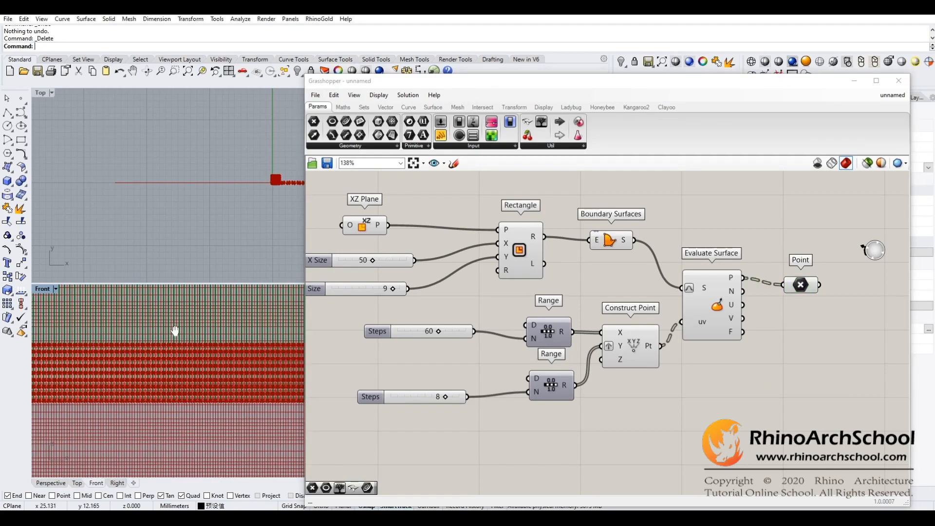
pyautogui.scroll(8, 183, 328)
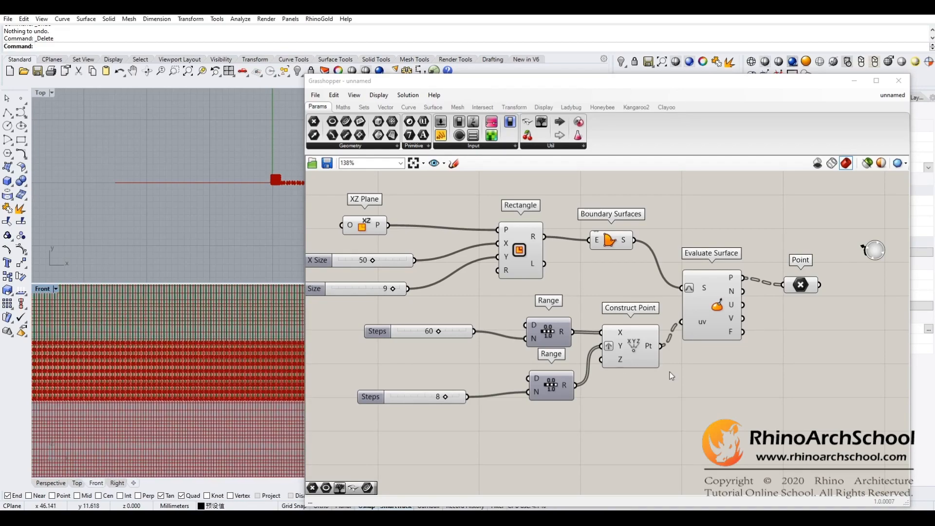
# - Turn off the preview of all components from Rectangle through to the Point parameter
pyautogui.moveTo(852, 270); pyautogui.dragTo(474, 463)
pyautogui.moveTo(839, 214); pyautogui.dragTo(365, 460)
pyautogui.rightClick(530, 250)
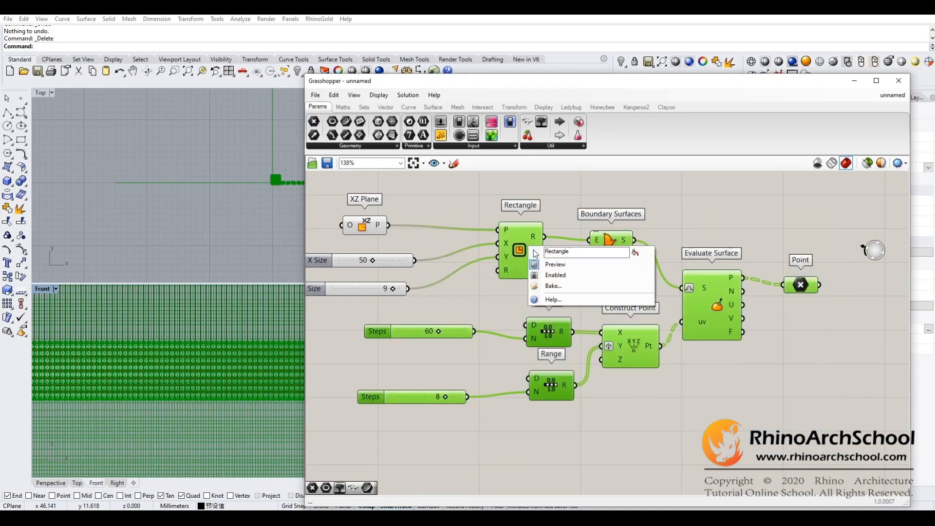
pyautogui.middleClick(533, 238)
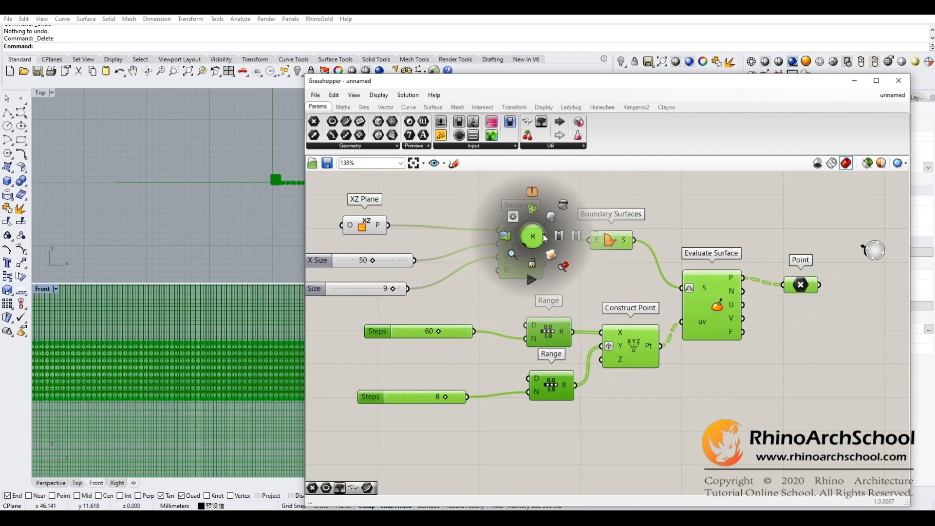
pyautogui.click(563, 204)
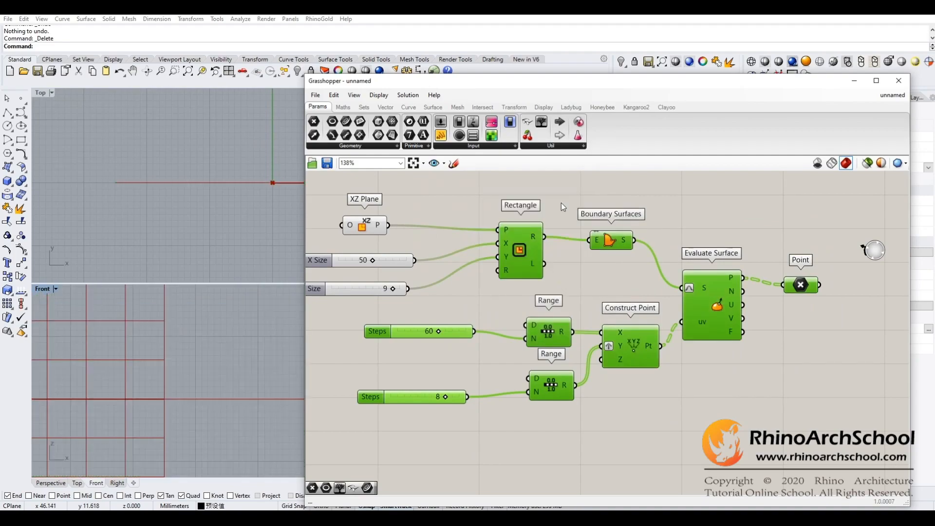
# - Turn the preview back on for the Boundary Surfaces component and the Point parameter
pyautogui.click(623, 241)
pyautogui.middleClick(617, 241)
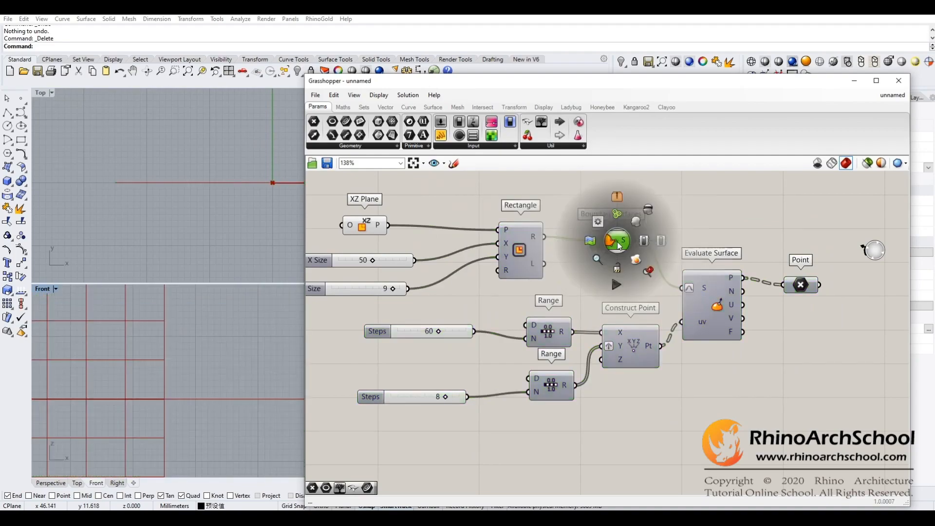
pyautogui.click(636, 223)
pyautogui.click(664, 240)
pyautogui.moveTo(783, 318)
pyautogui.mouseDown(button='right')
pyautogui.moveTo(774, 323)
pyautogui.moveTo(781, 319)
pyautogui.mouseUp(button='right')
pyautogui.click(795, 289)
pyautogui.middleClick(791, 292)
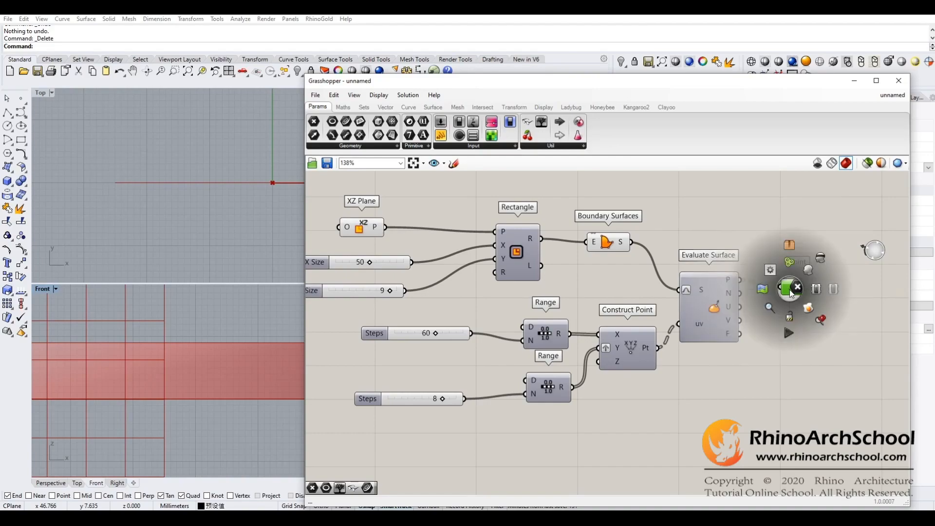
pyautogui.click(809, 276)
pyautogui.moveTo(774, 342); pyautogui.dragTo(784, 350, button='right')
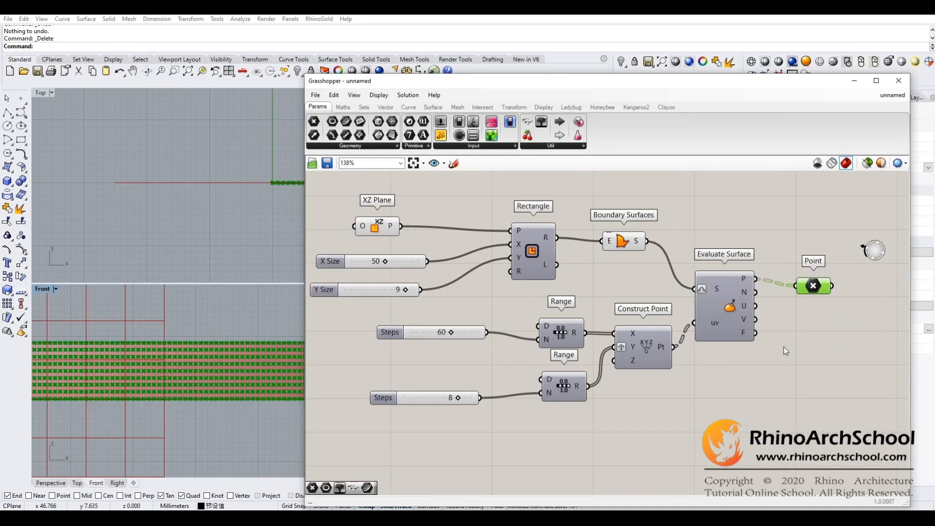
# - Maximize the Front viewport and draw a five-point wavy control-point curve across the upper part of the point grid in Rhino
pyautogui.scroll(-3, 170, 381)
pyautogui.scroll(3, 168, 380)
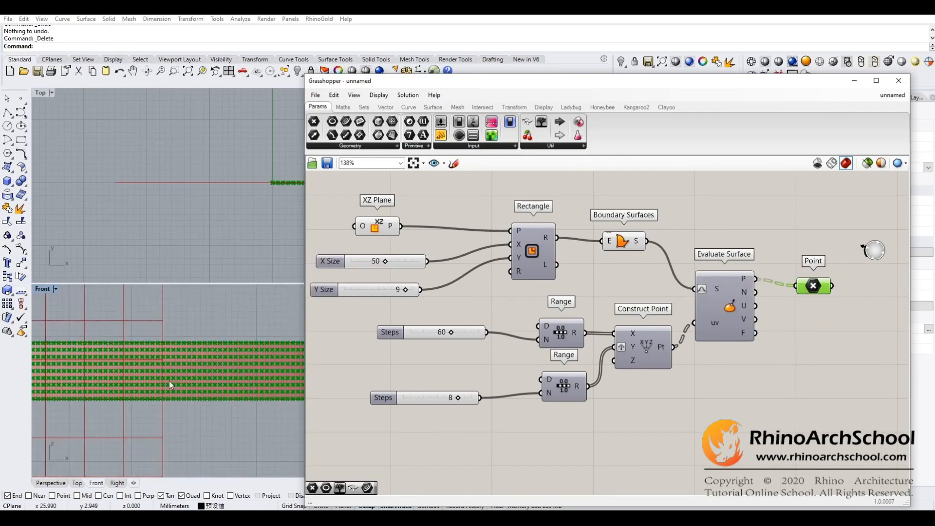
pyautogui.doubleClick(41, 290)
pyautogui.scroll(-3, 189, 288)
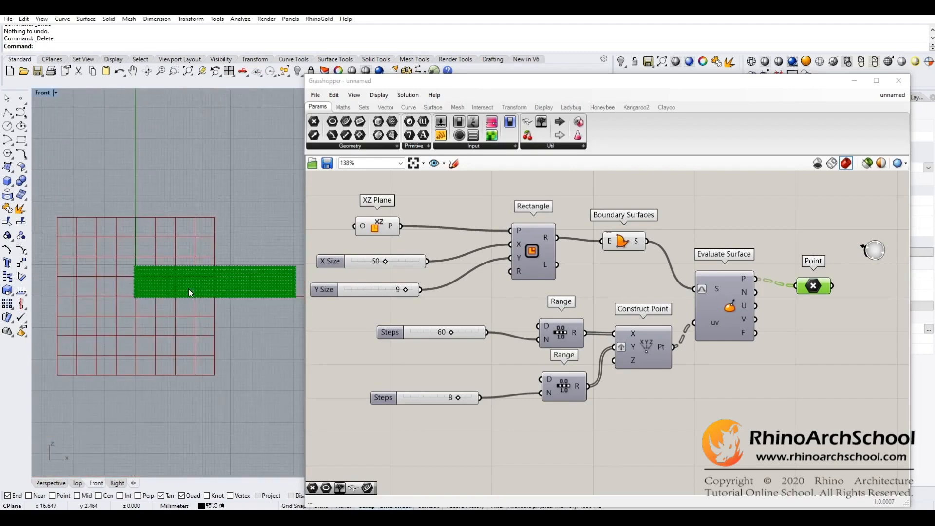
pyautogui.moveTo(190, 296); pyautogui.dragTo(160, 312, button='right')
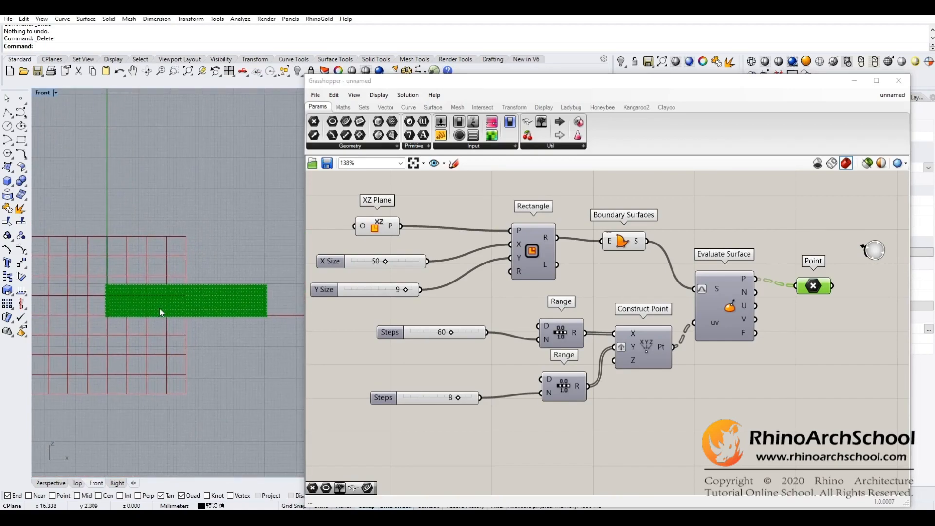
pyautogui.click(21, 113)
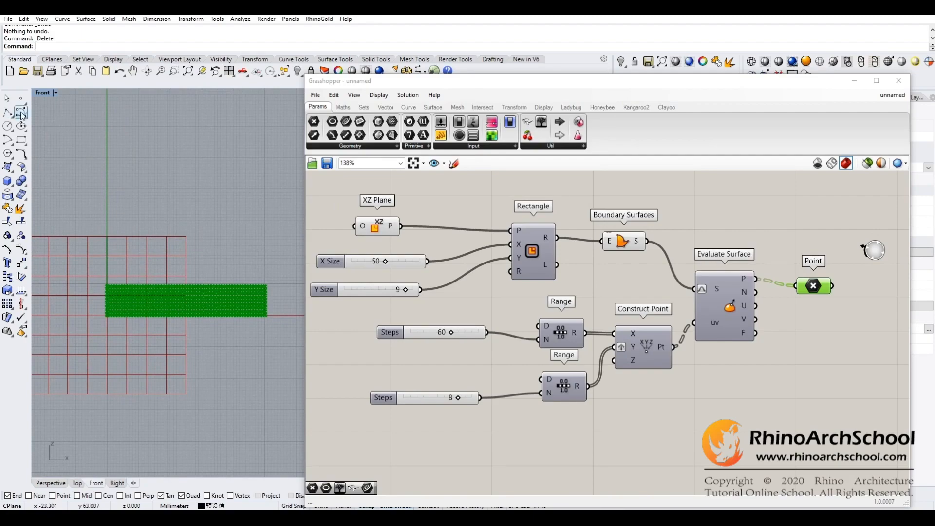
pyautogui.click(85, 301)
pyautogui.click(111, 323)
pyautogui.click(192, 277)
pyautogui.click(228, 271)
pyautogui.click(283, 307)
pyautogui.press('Return')
# - Draw a second five-point arched curve from below the point grid to just past its far end
pyautogui.press('Return')
pyautogui.click(118, 335)
pyautogui.click(164, 312)
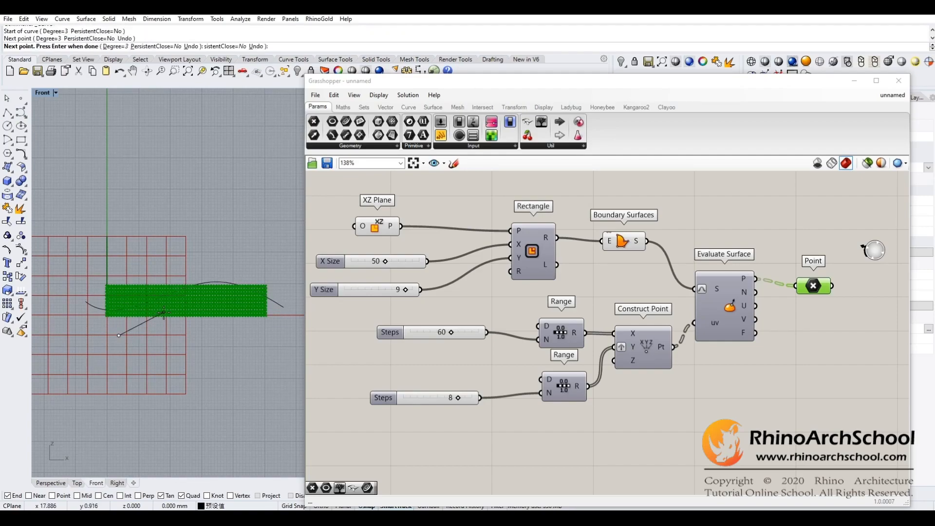
pyautogui.click(216, 297)
pyautogui.click(250, 303)
pyautogui.click(286, 318)
pyautogui.press('Return')
# - Draw a third, shorter four-point curve just below the point grid
pyautogui.press('Return')
pyautogui.click(174, 333)
pyautogui.click(208, 317)
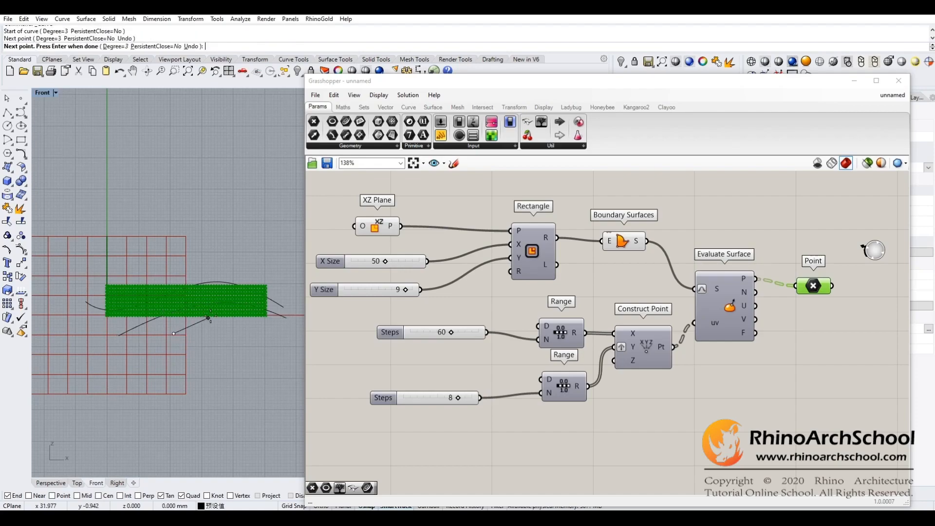
pyautogui.click(245, 311)
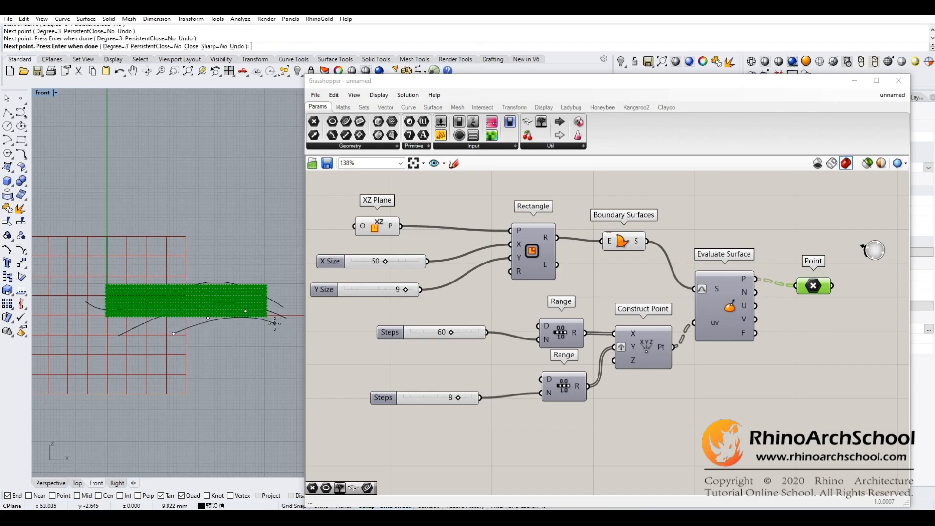
pyautogui.click(275, 323)
pyautogui.press('Return')
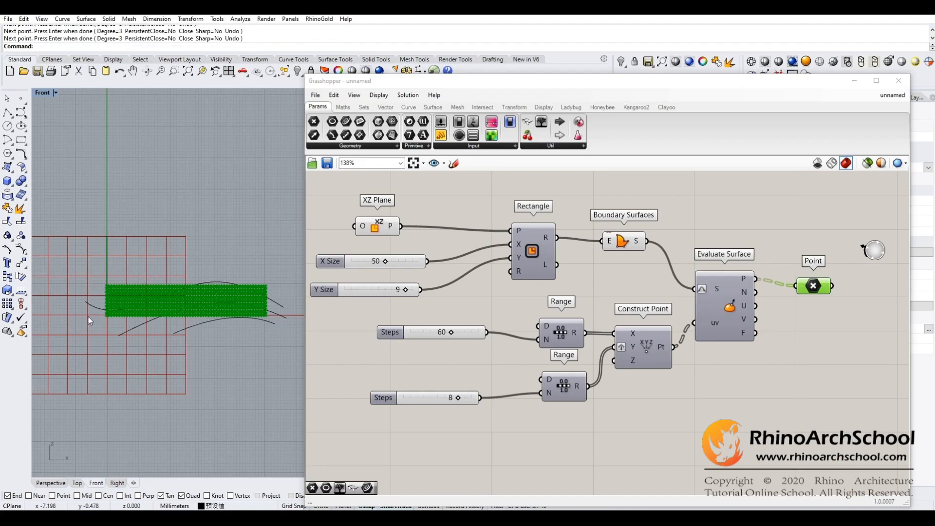
# - Move the uppermost wavy curve up by about 2.6 mm
pyautogui.click(218, 281)
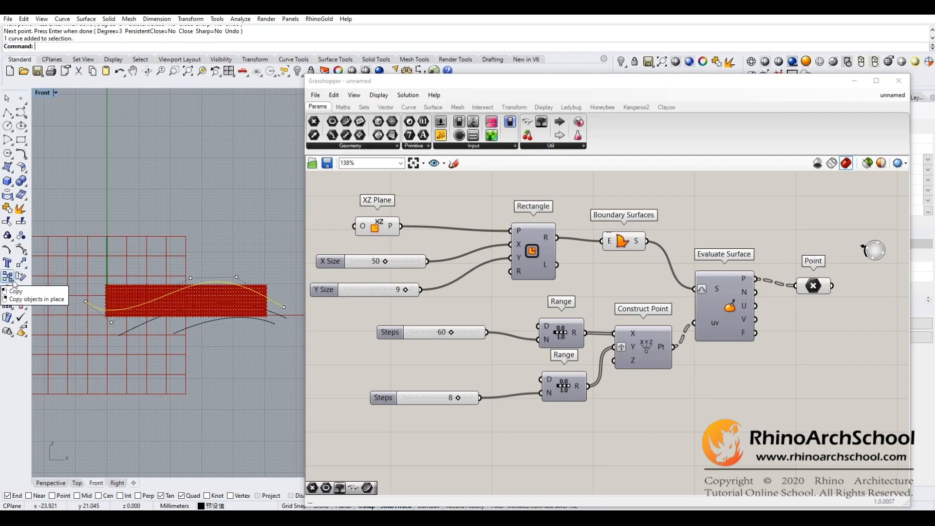
pyautogui.click(21, 262)
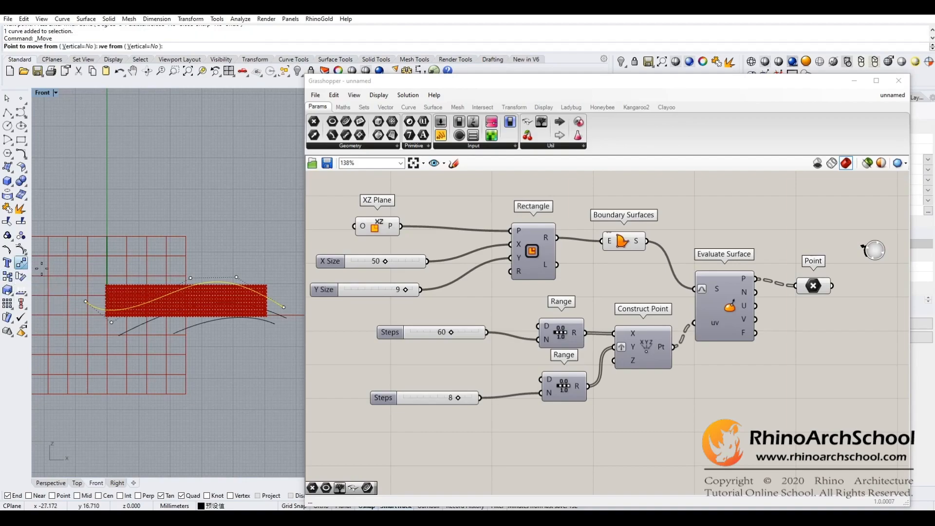
pyautogui.click(62, 319)
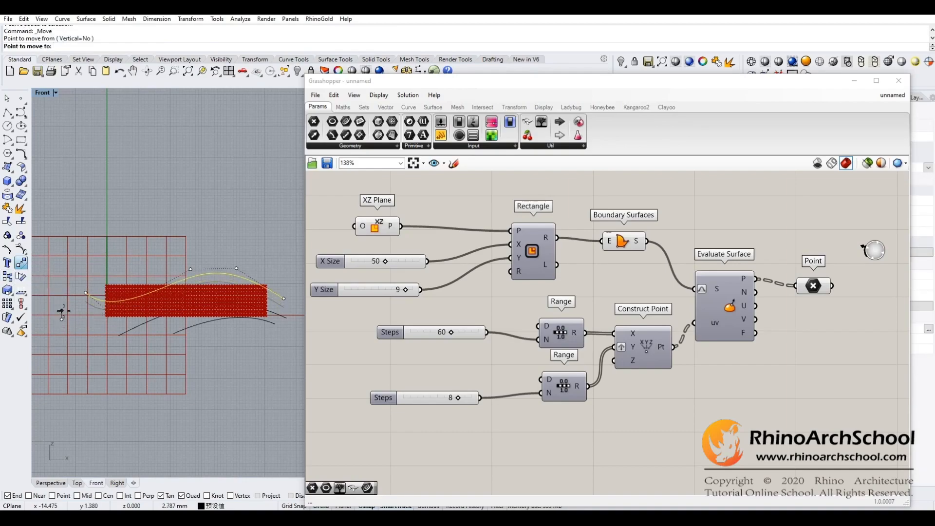
pyautogui.click(62, 315)
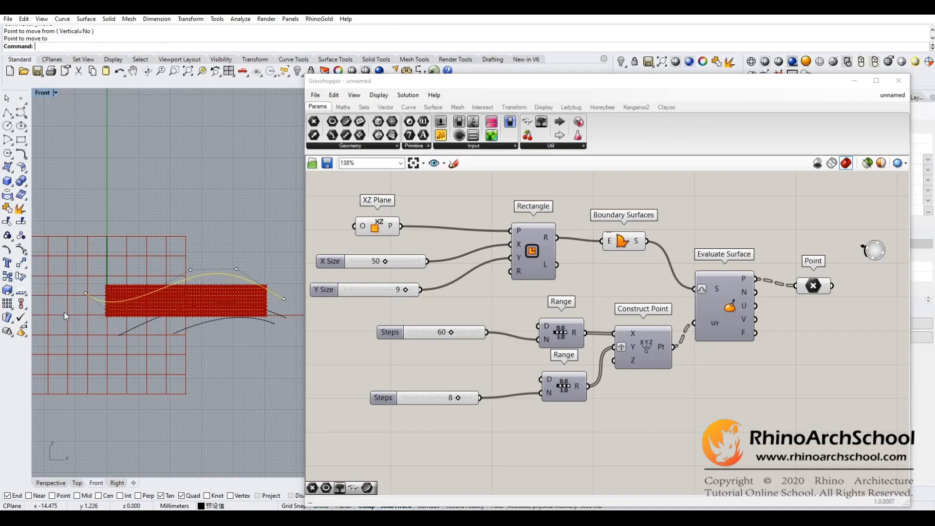
# - Move the second, arched curve up by about 3.6 mm
pyautogui.click(130, 330)
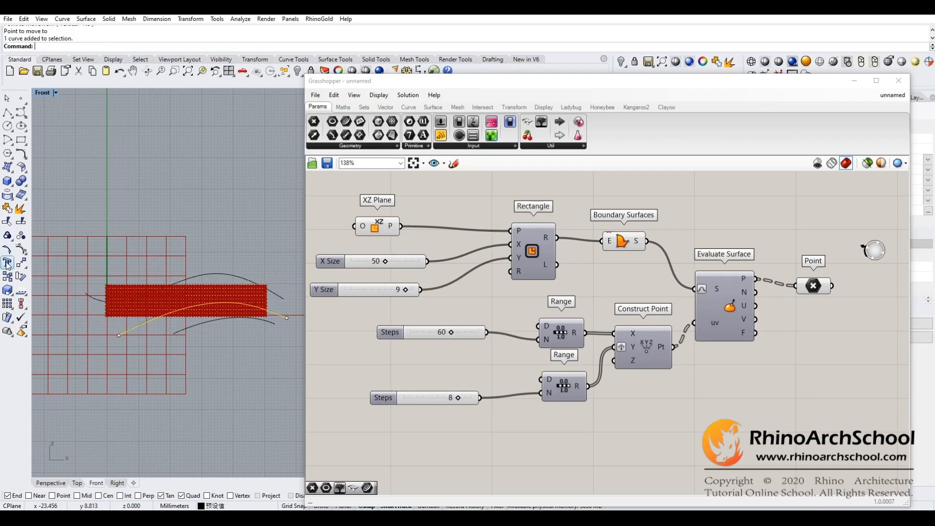
pyautogui.click(21, 263)
pyautogui.click(78, 355)
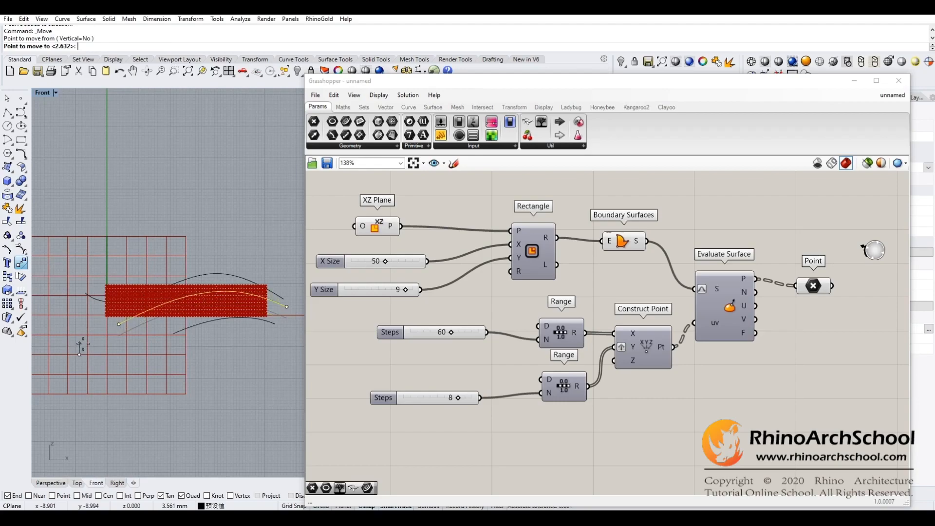
pyautogui.click(84, 344)
# - Delete the short lowest curve below the point grid
pyautogui.click(187, 329)
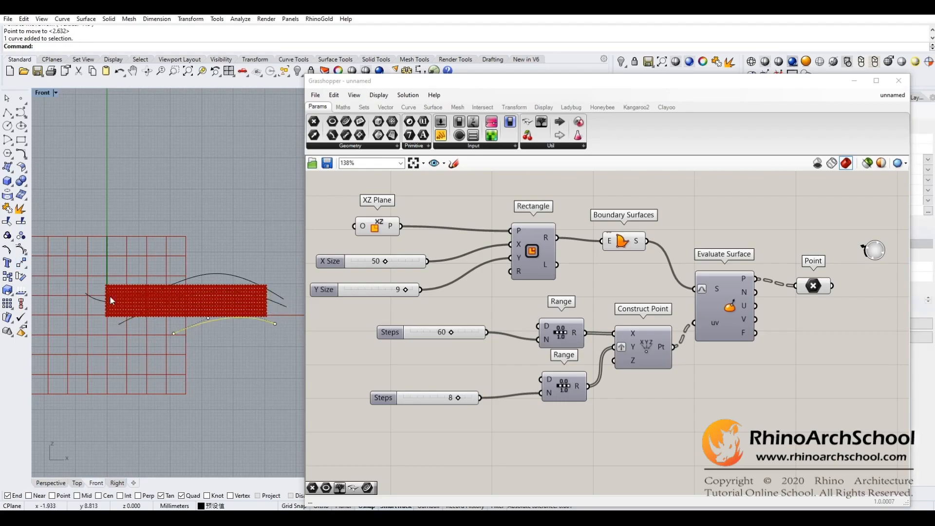
pyautogui.press('Delete')
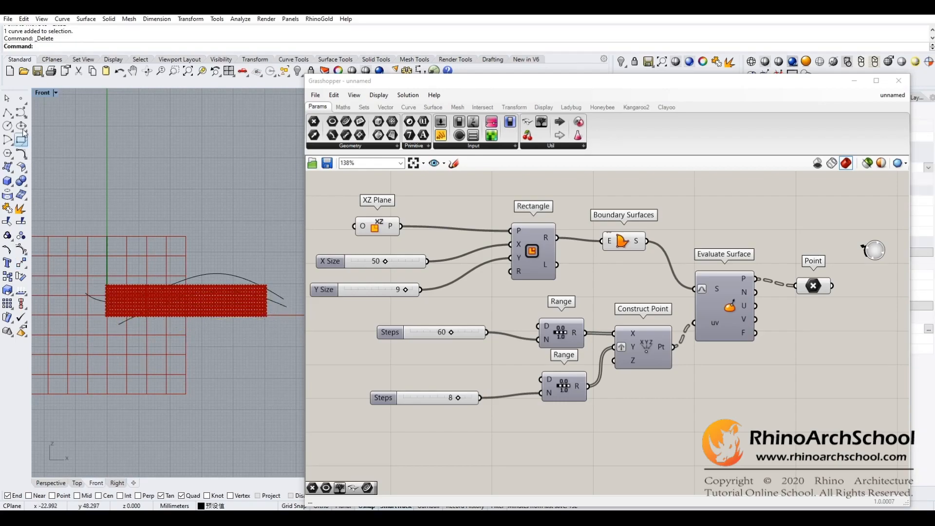
# - Draw a five-point arched curve from below the point grid, through its lower edge, to just past its far end
pyautogui.click(20, 117)
pyautogui.click(146, 338)
pyautogui.click(165, 323)
pyautogui.click(217, 307)
pyautogui.click(249, 305)
pyautogui.click(288, 315)
pyautogui.press('Return')
# - Draw a shorter four-point arched curve just below the far half of the point grid
pyautogui.press('Return')
pyautogui.click(208, 332)
pyautogui.click(231, 318)
pyautogui.click(255, 313)
pyautogui.click(284, 324)
pyautogui.press('Return')
# - Move the new five-point curve up by about 1.9 mm
pyautogui.click(185, 317)
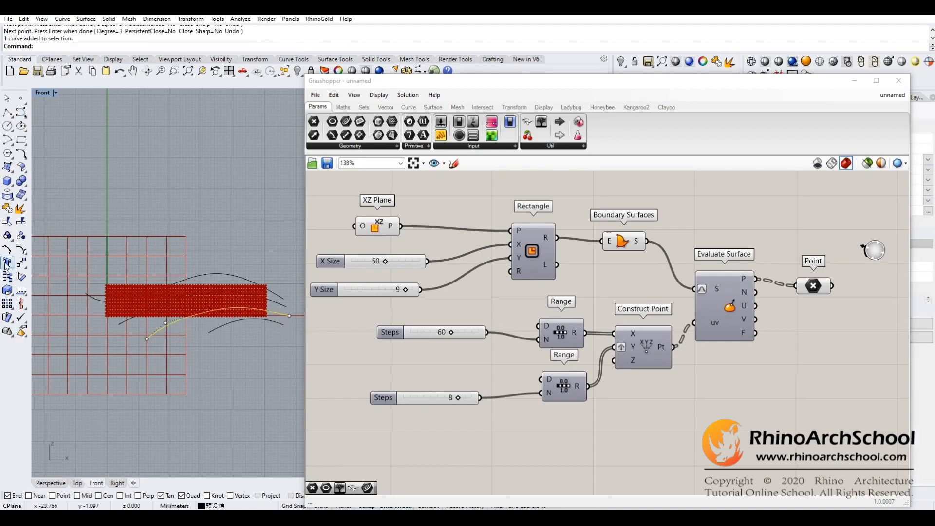
pyautogui.click(20, 263)
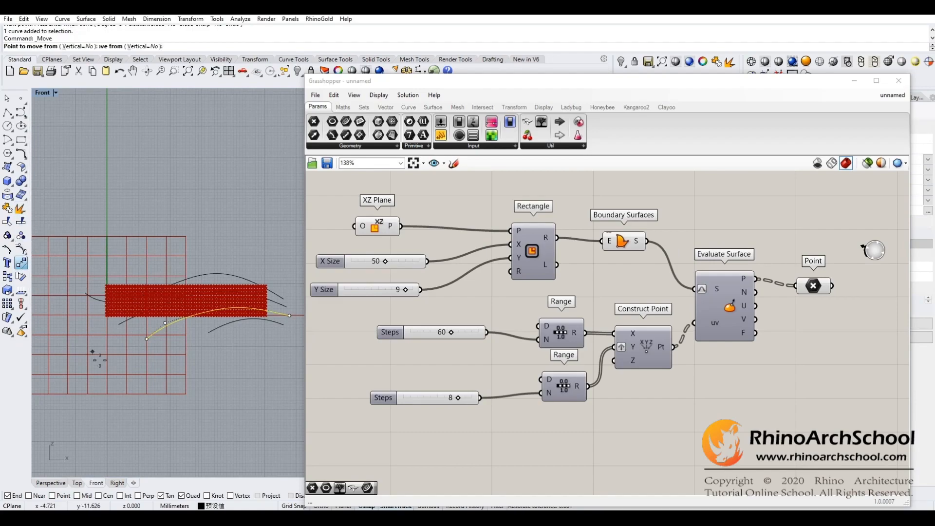
pyautogui.click(99, 360)
pyautogui.click(99, 355)
# - Move the short four-point curve slightly upward so it overlaps the grid's lower edge
pyautogui.click(209, 334)
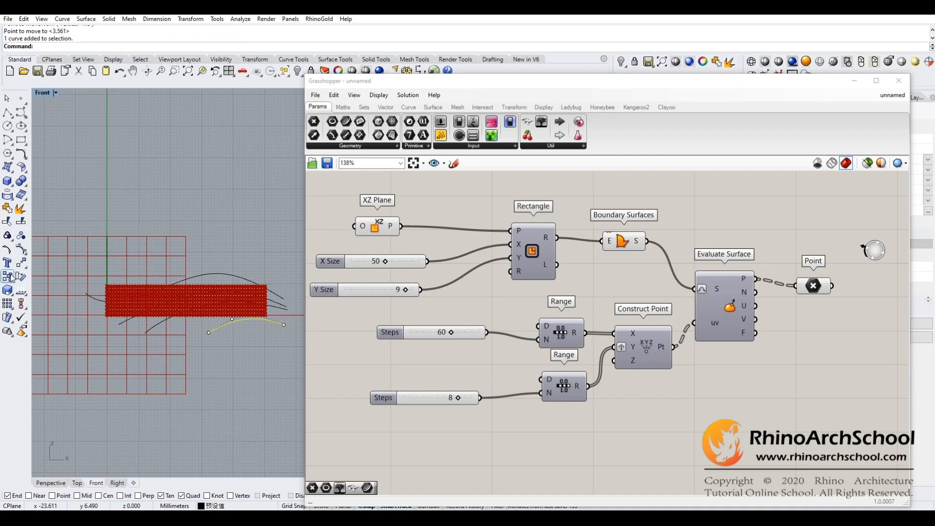
pyautogui.click(21, 263)
pyautogui.click(142, 361)
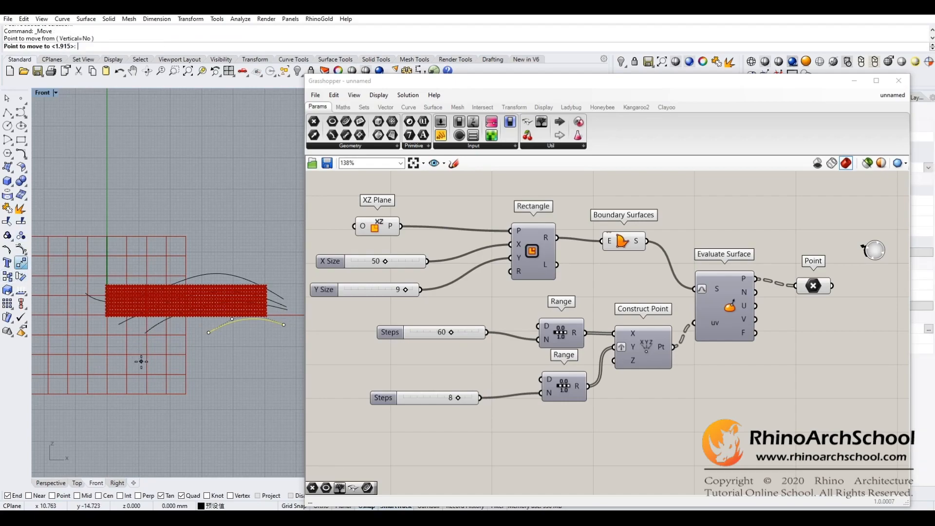
pyautogui.click(141, 355)
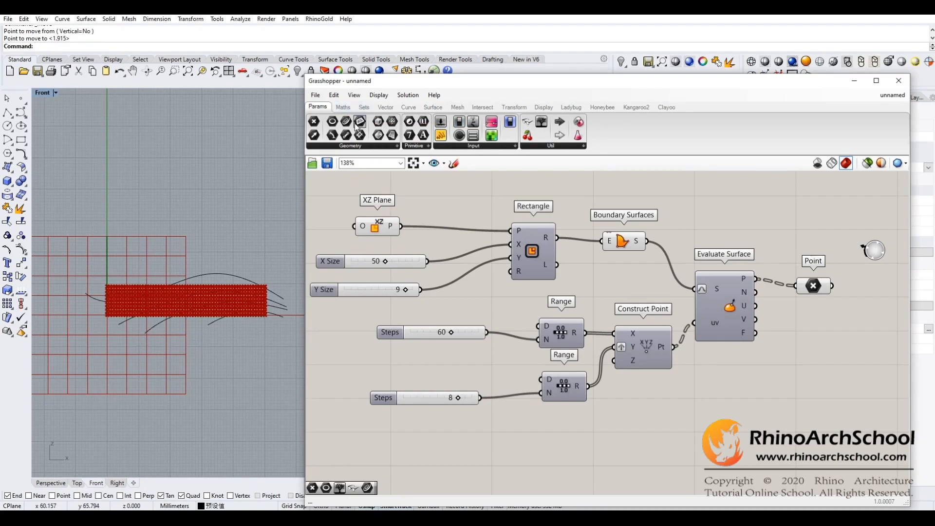
# - Add a Curve parameter above the Point parameter and reference all four drawn Rhino curves in it
pyautogui.moveTo(346, 126); pyautogui.dragTo(812, 197)
pyautogui.rightClick(811, 198)
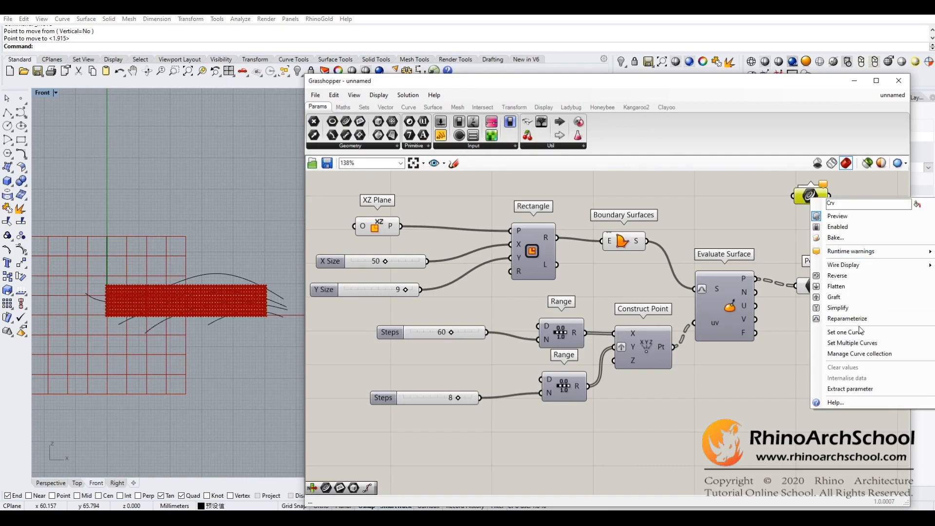
pyautogui.click(845, 332)
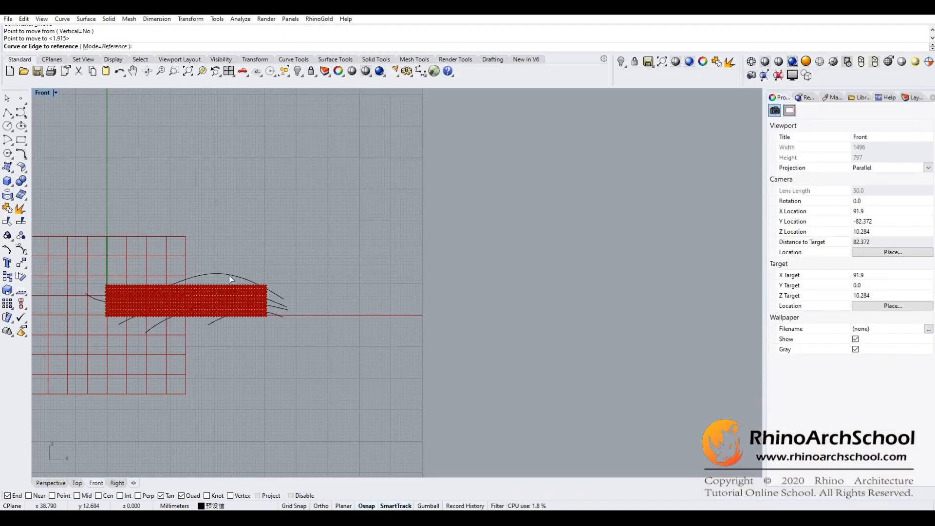
pyautogui.moveTo(281, 288); pyautogui.dragTo(269, 323)
pyautogui.press('Return')
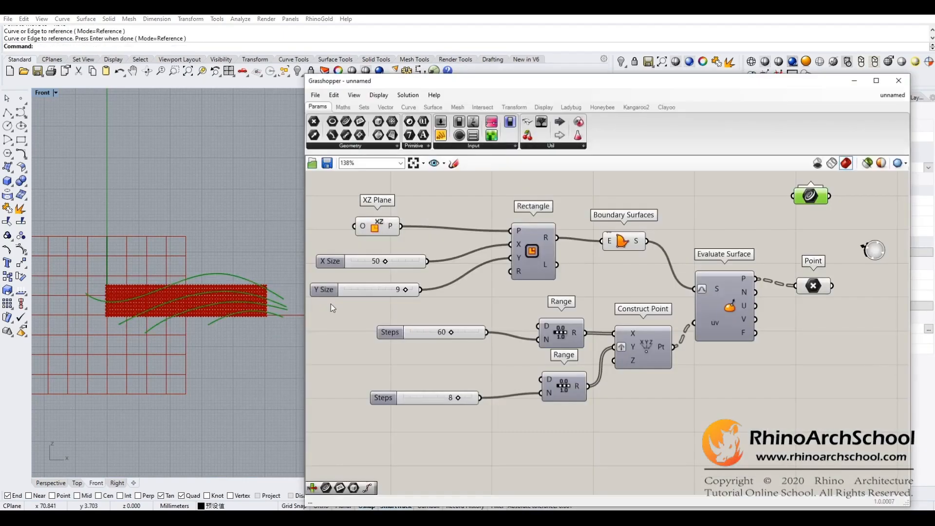
# - Add a Pull Point component and connect the Point parameter to its P input and the Curve parameter to its G input
pyautogui.moveTo(875, 326); pyautogui.dragTo(549, 373, button='right')
pyautogui.doubleClick(609, 318)
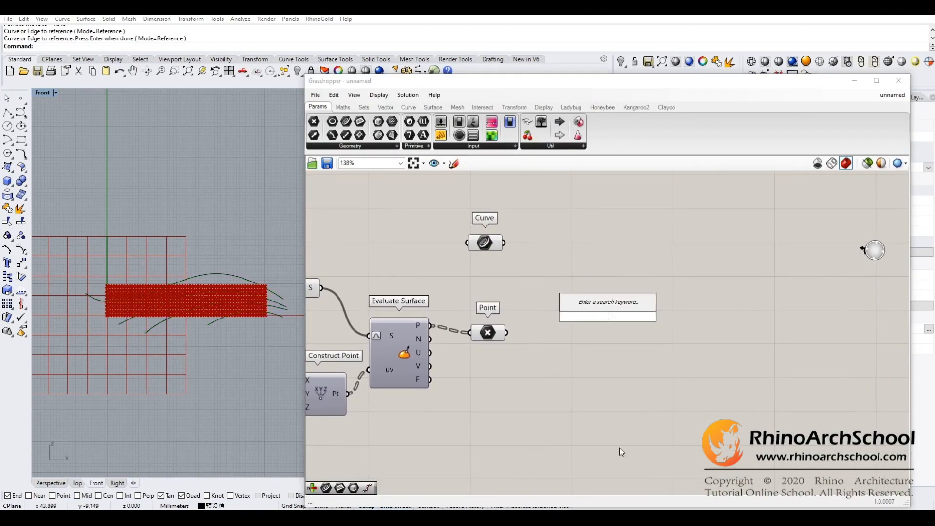
pyautogui.write('pull')
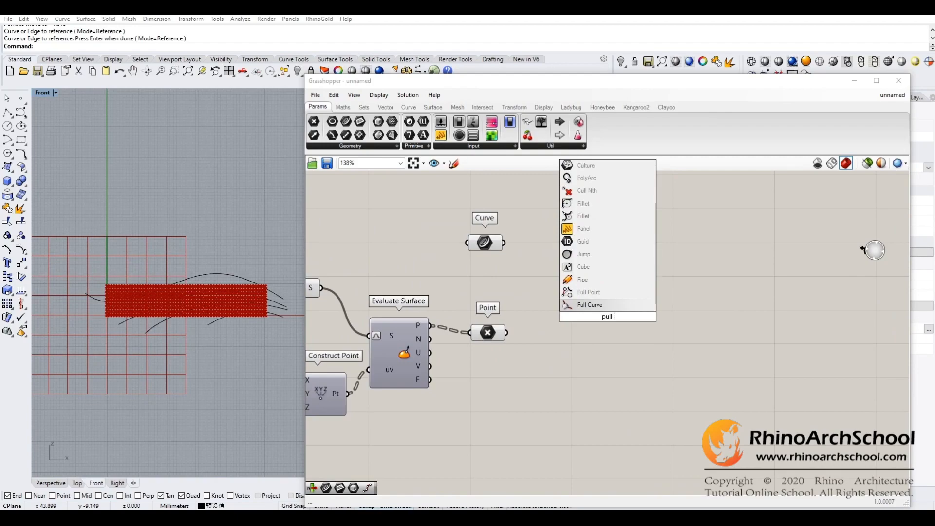
pyautogui.write(' point')
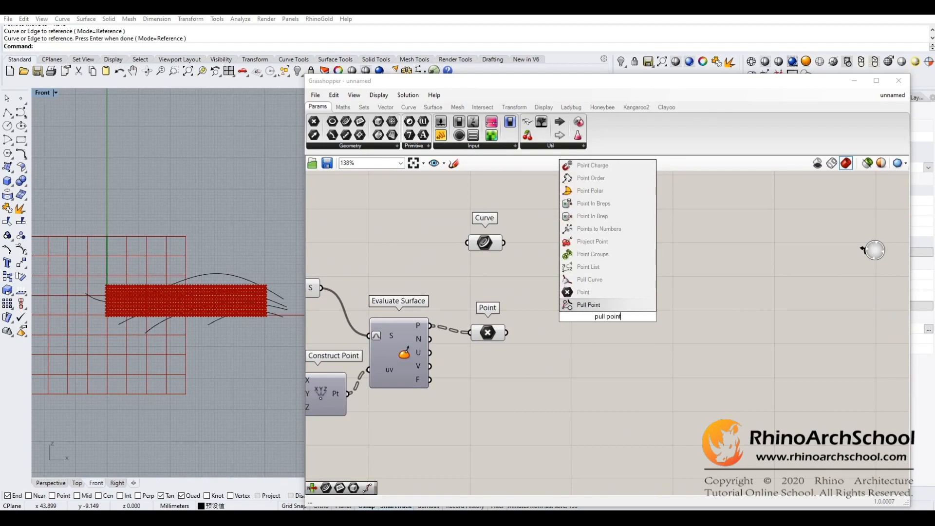
pyautogui.click(590, 304)
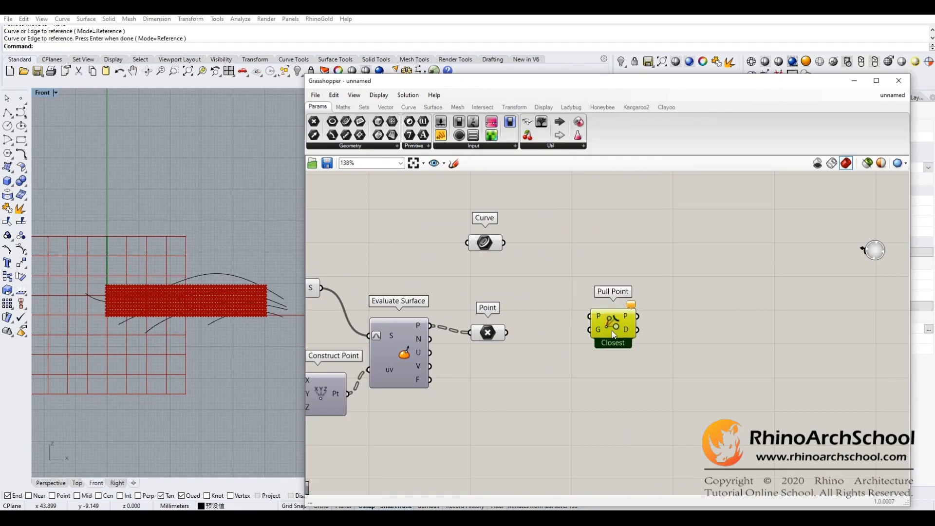
pyautogui.click(576, 326)
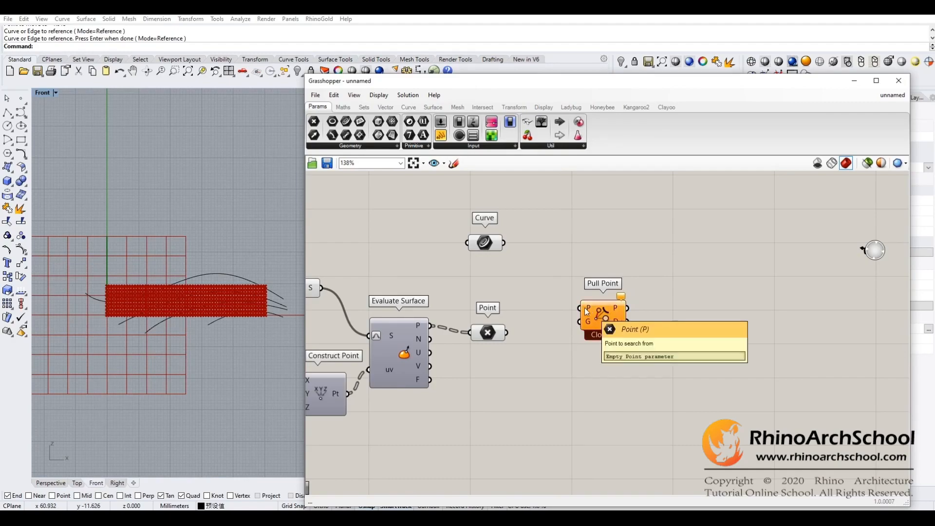
pyautogui.moveTo(508, 333); pyautogui.dragTo(580, 309)
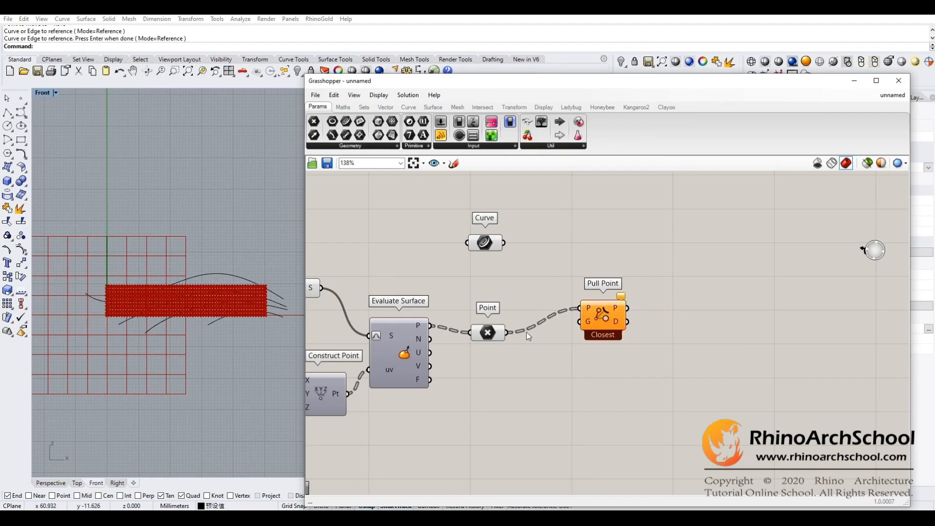
pyautogui.moveTo(506, 243); pyautogui.dragTo(579, 321)
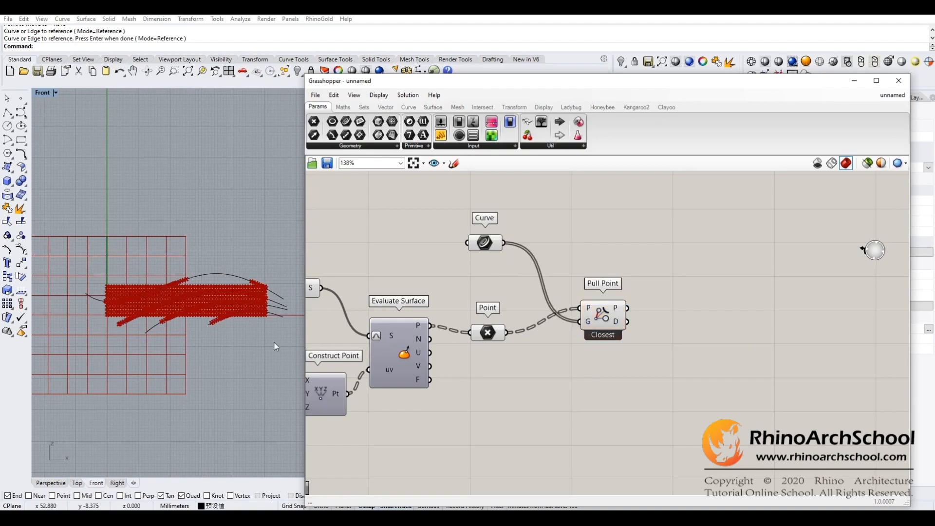
# - Add a Param Viewer on Pull Point's D output to inspect the distance data structure
pyautogui.moveTo(503, 406); pyautogui.dragTo(544, 390, button='right')
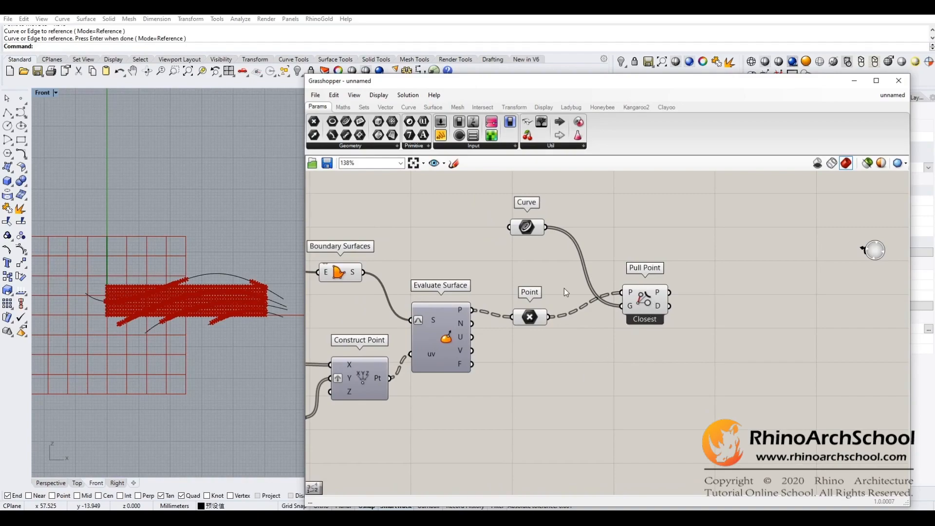
pyautogui.moveTo(541, 122); pyautogui.dragTo(785, 312)
pyautogui.moveTo(673, 311); pyautogui.dragTo(772, 323)
pyautogui.moveTo(779, 293); pyautogui.dragTo(762, 291, button='right')
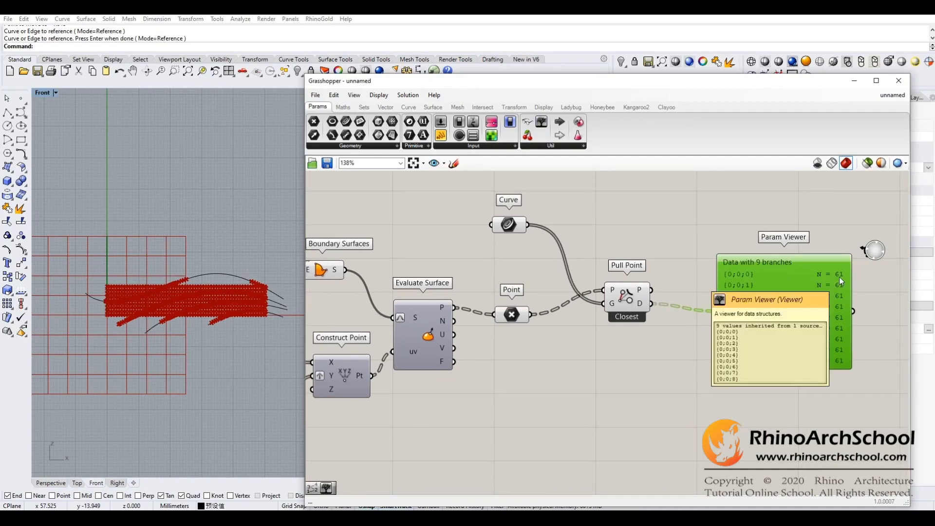
# - Add a second Param Viewer on Evaluate Surface's P output to compare the point data structure
pyautogui.moveTo(572, 355); pyautogui.dragTo(612, 366, button='right')
pyautogui.moveTo(540, 124); pyautogui.dragTo(477, 220)
pyautogui.moveTo(495, 319); pyautogui.dragTo(400, 221)
pyautogui.moveTo(495, 319); pyautogui.dragTo(408, 220)
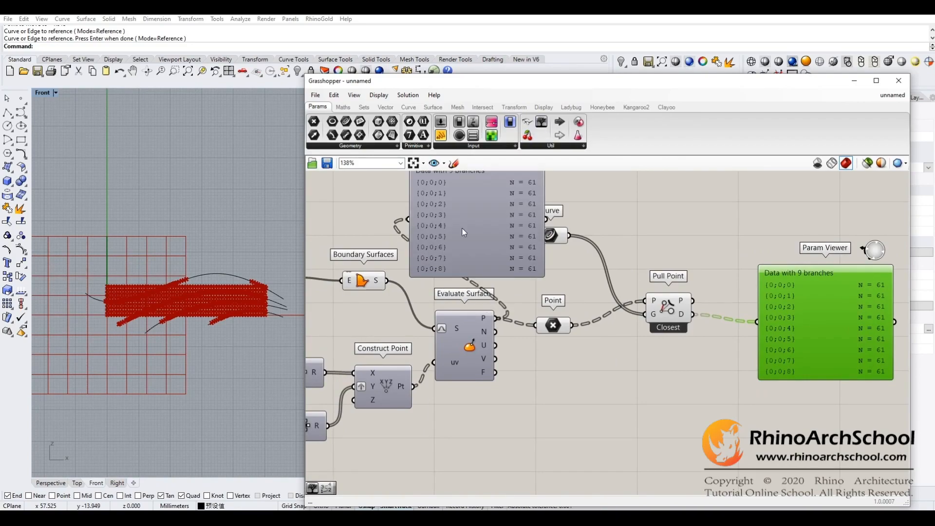
pyautogui.moveTo(481, 231); pyautogui.dragTo(478, 266, button='right')
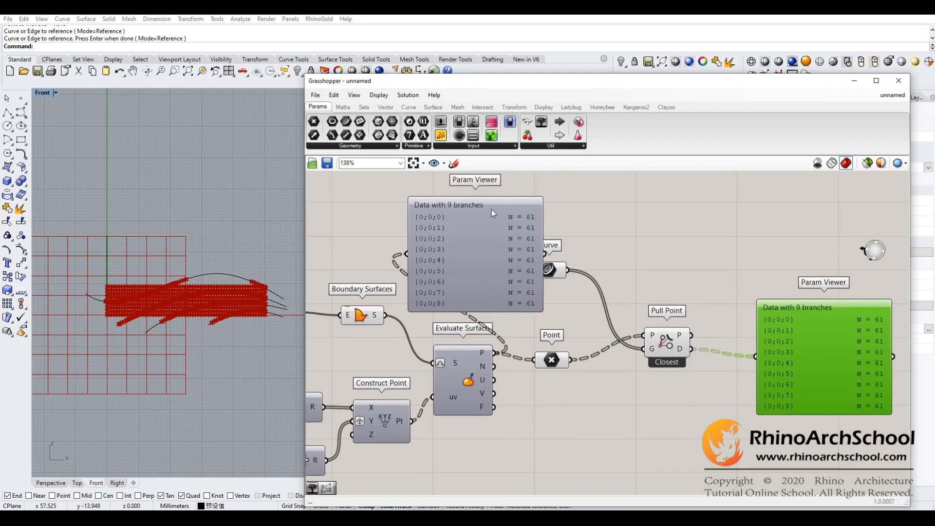
# - Delete both Param Viewers from the definition
pyautogui.click(531, 218)
pyautogui.press('Delete')
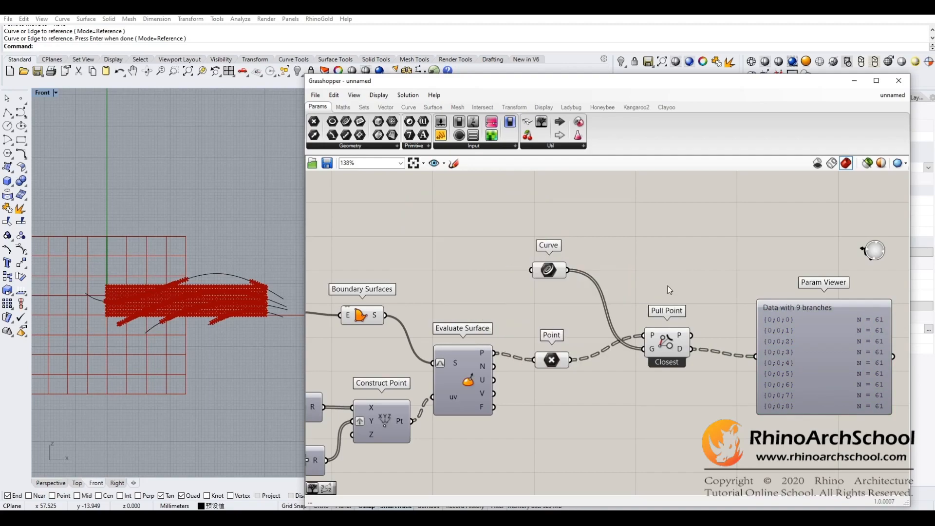
pyautogui.click(793, 324)
pyautogui.press('Delete')
# - Add a Remap Numbers component and connect Pull Point's D output to its V input
pyautogui.moveTo(793, 324); pyautogui.dragTo(524, 332, button='right')
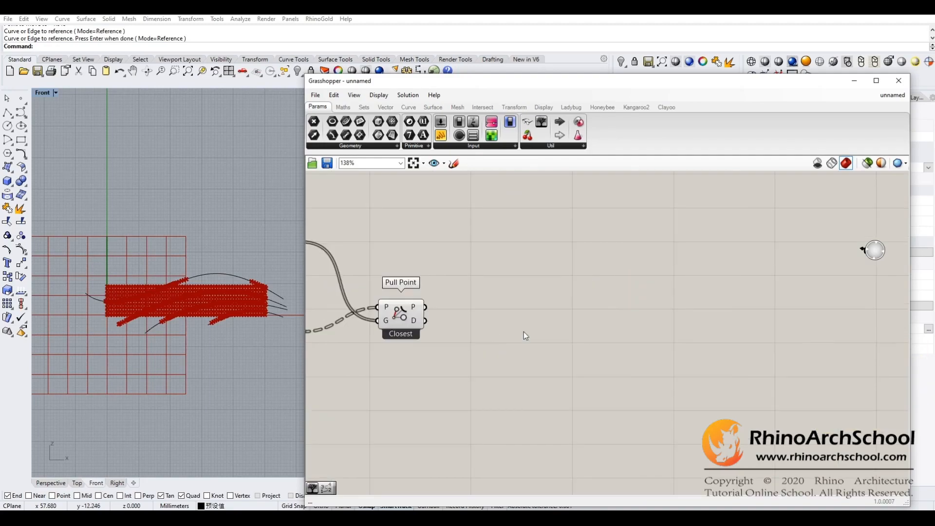
pyautogui.doubleClick(524, 317)
pyautogui.write('remap')
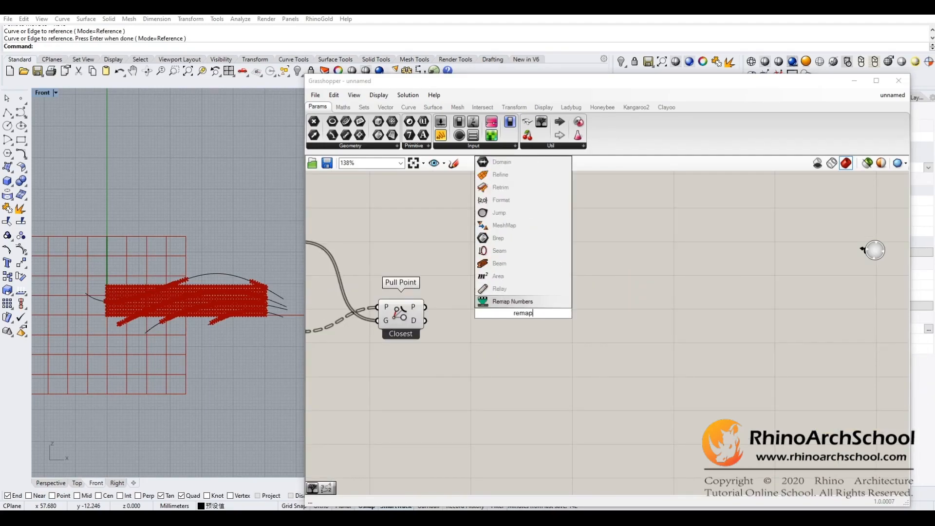
pyautogui.press('Return')
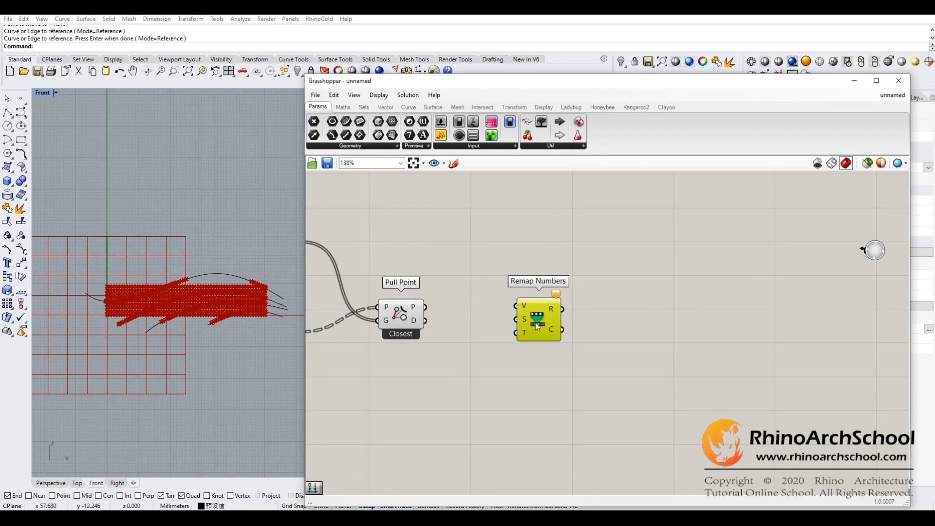
pyautogui.moveTo(425, 320); pyautogui.dragTo(534, 326)
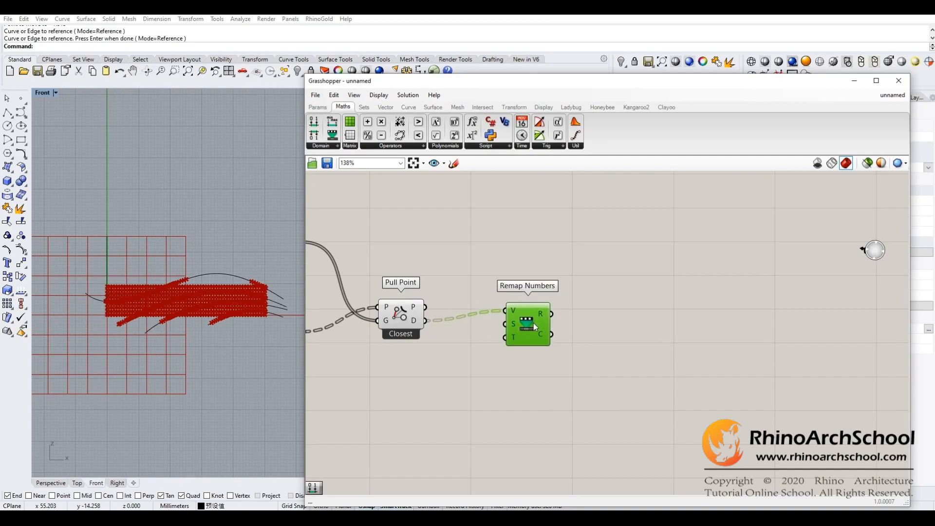
# - Add a Graph Mapper beside Remap Numbers and feed it the remapped R output
pyautogui.doubleClick(660, 334)
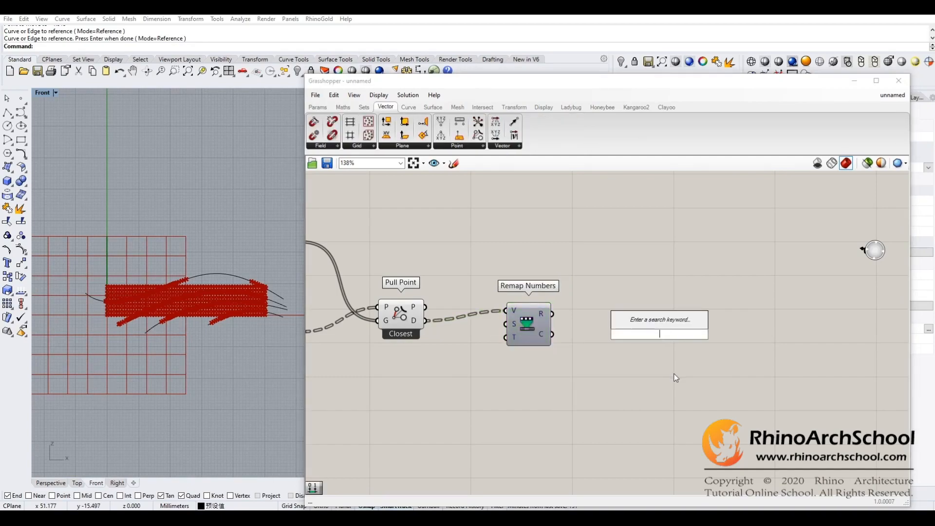
pyautogui.write('gra')
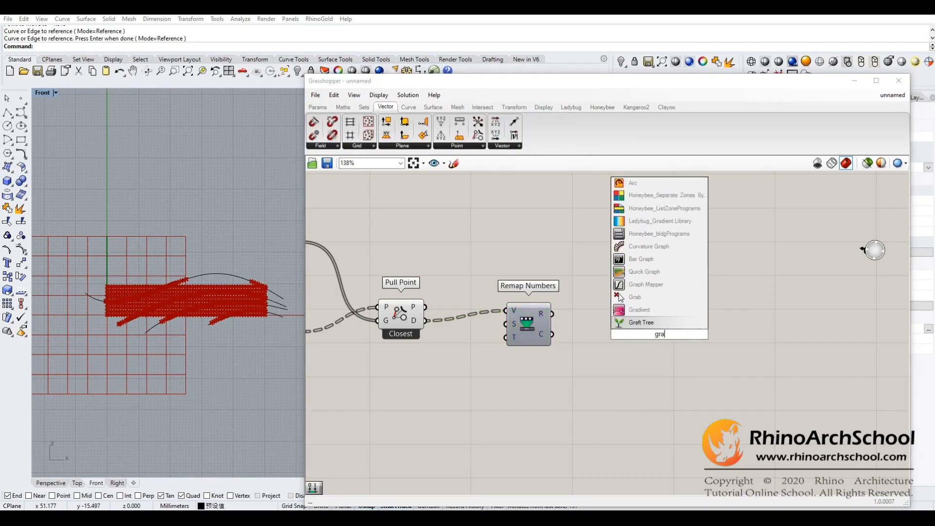
pyautogui.write('ph mapper')
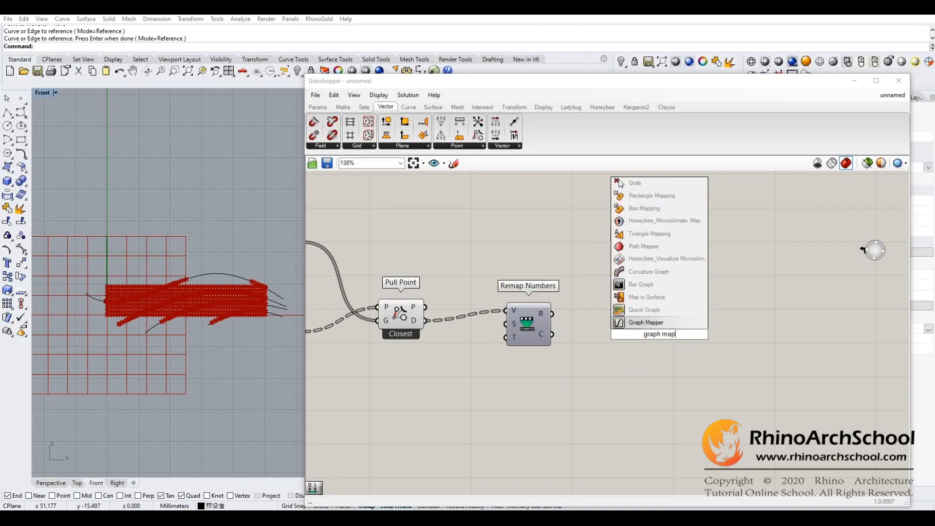
pyautogui.click(646, 323)
pyautogui.moveTo(651, 350)
pyautogui.mouseDown()
pyautogui.moveTo(650, 379)
pyautogui.moveTo(635, 355)
pyautogui.moveTo(652, 366)
pyautogui.mouseUp()
pyautogui.click(634, 388)
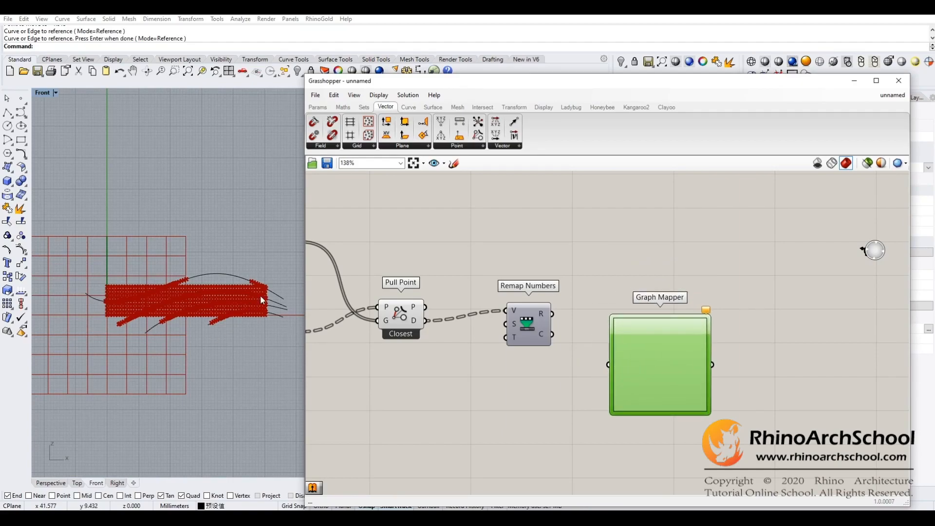
pyautogui.moveTo(649, 352)
pyautogui.mouseDown()
pyautogui.moveTo(637, 347)
pyautogui.moveTo(661, 348)
pyautogui.mouseUp()
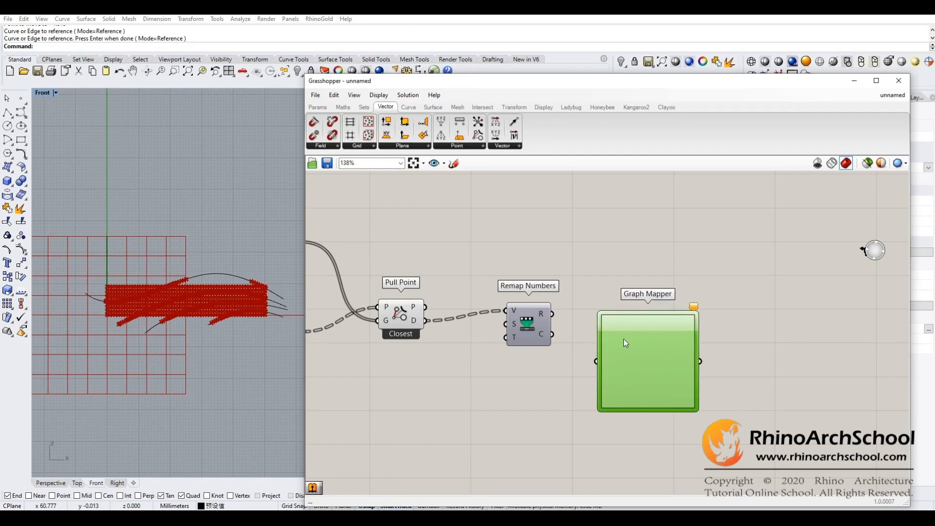
pyautogui.moveTo(556, 316); pyautogui.dragTo(633, 365)
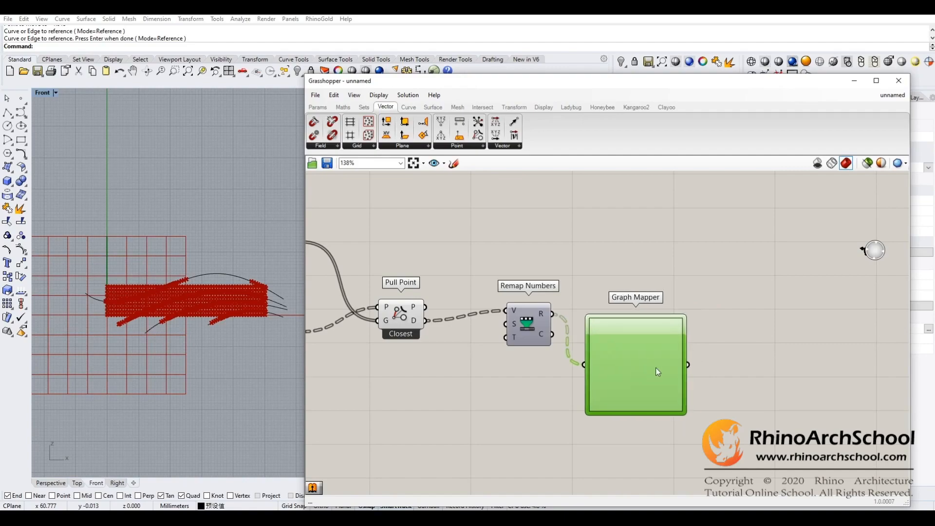
# - Set the Graph Mapper's graph type to Bezier
pyautogui.rightClick(655, 368)
pyautogui.moveTo(689, 488)
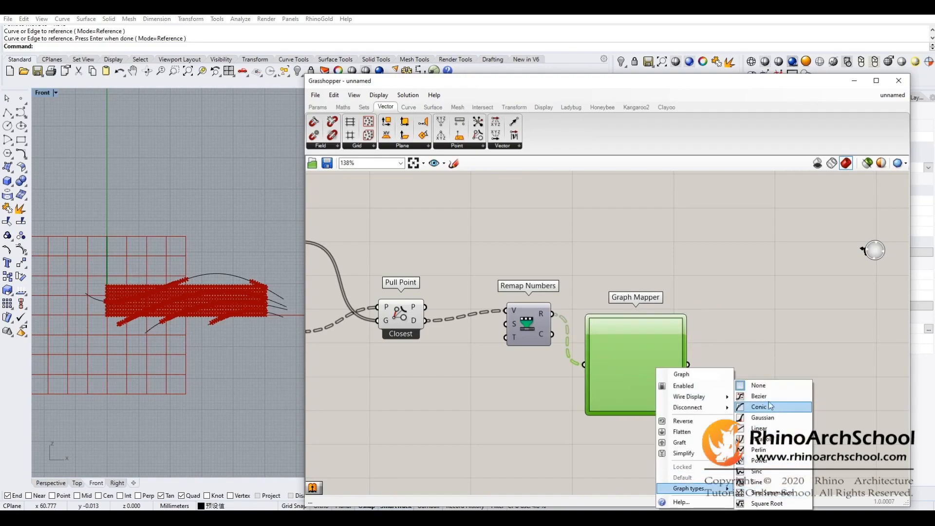
pyautogui.click(755, 406)
# - Add a number slider with the value 2 above and beyond the Graph Mapper
pyautogui.moveTo(776, 368); pyautogui.dragTo(598, 326, button='right')
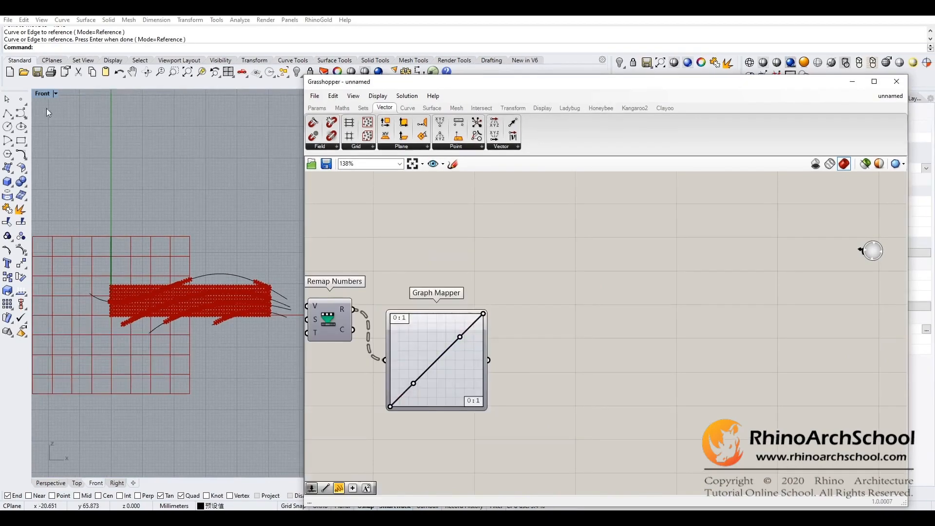
pyautogui.moveTo(103, 135); pyautogui.dragTo(158, 131, button='right')
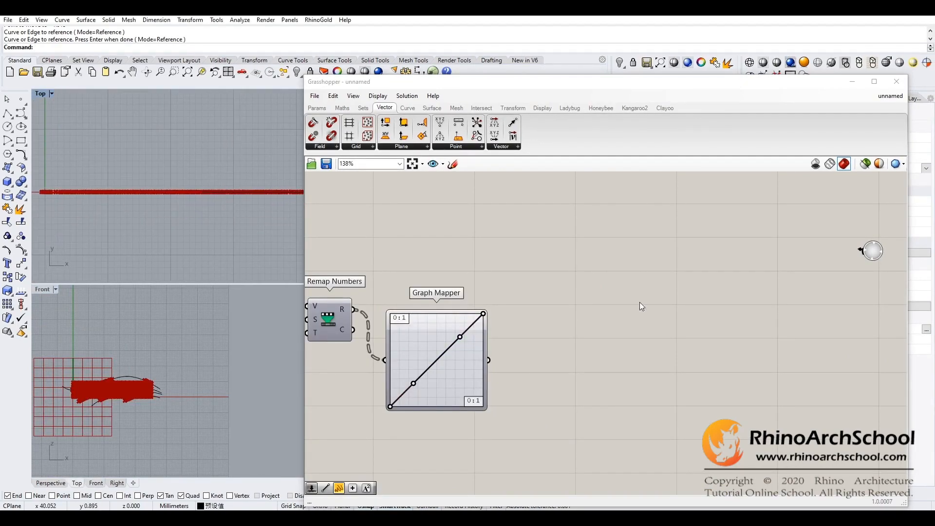
pyautogui.doubleClick(554, 244)
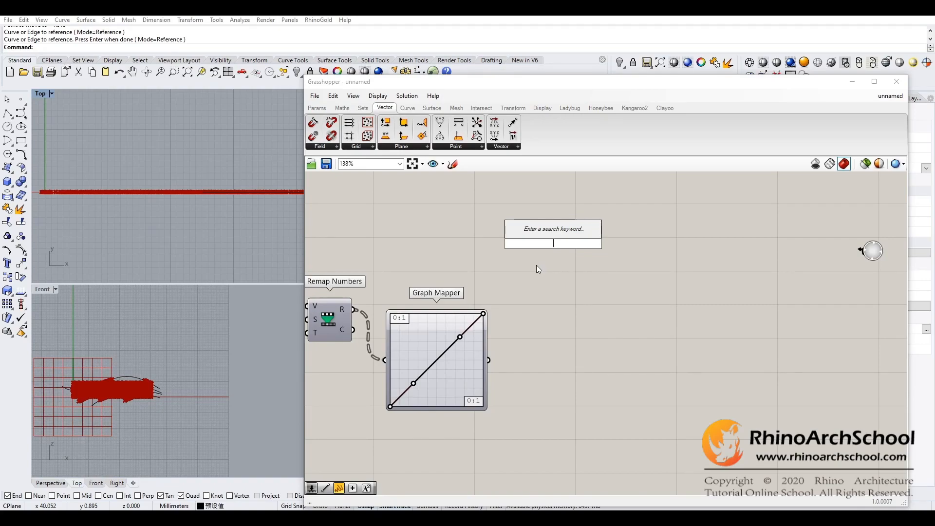
pyautogui.write('2')
pyautogui.press('Return')
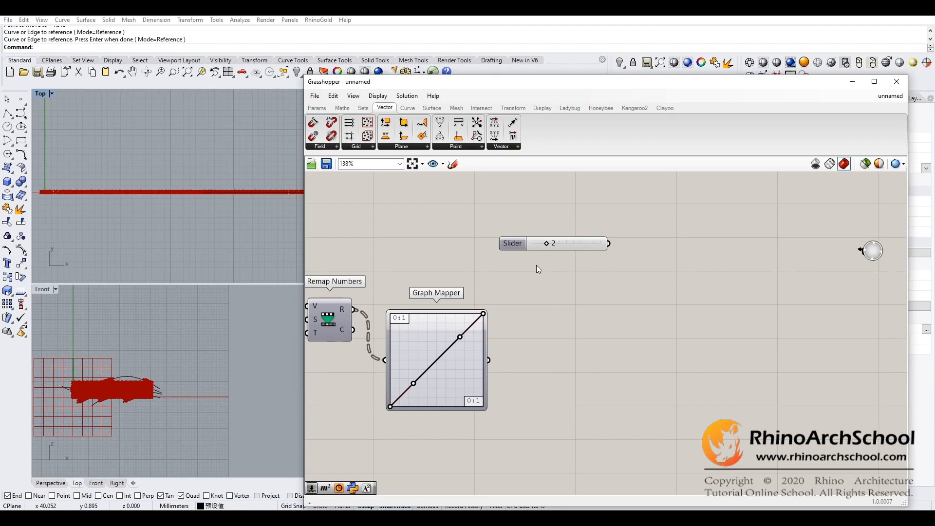
# - Add a Multiplication component, feeding the number slider into A and the Graph Mapper's output into B
pyautogui.doubleClick(608, 299)
pyautogui.write('mu')
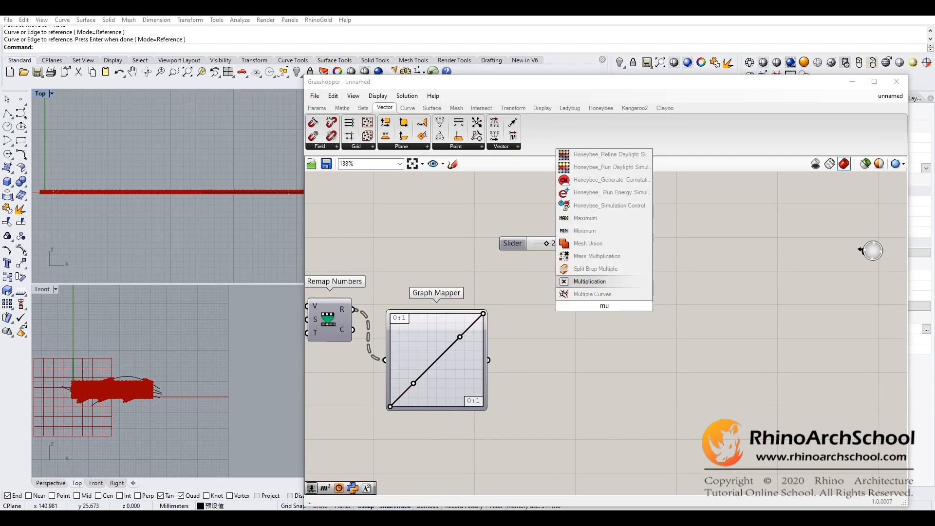
pyautogui.click(590, 282)
pyautogui.click(632, 315)
pyautogui.moveTo(609, 242); pyautogui.dragTo(610, 313)
pyautogui.moveTo(487, 361); pyautogui.dragTo(564, 310)
pyautogui.click(636, 341)
# - Add a Move component above Multiplication and connect the Point parameter's grid points to its G input
pyautogui.moveTo(620, 349); pyautogui.dragTo(645, 392, button='right')
pyautogui.doubleClick(637, 197)
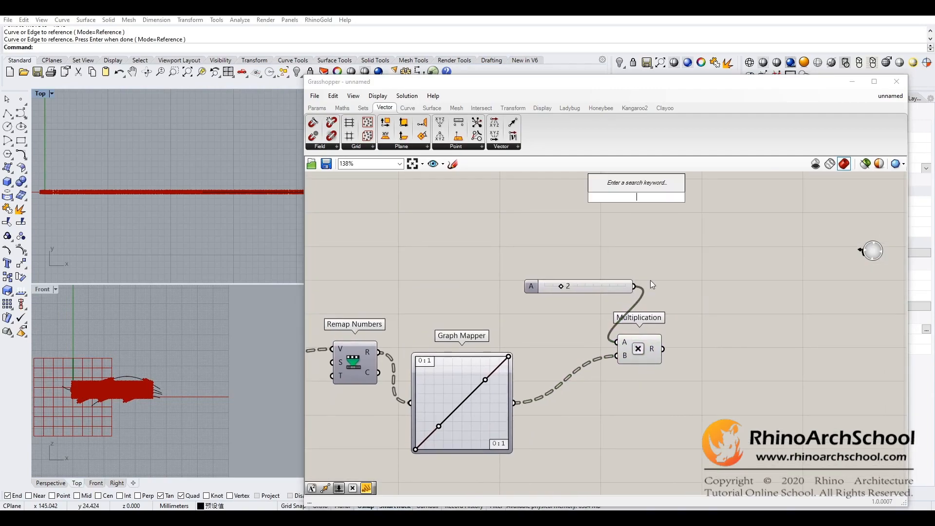
pyautogui.write('move')
pyautogui.press('Return')
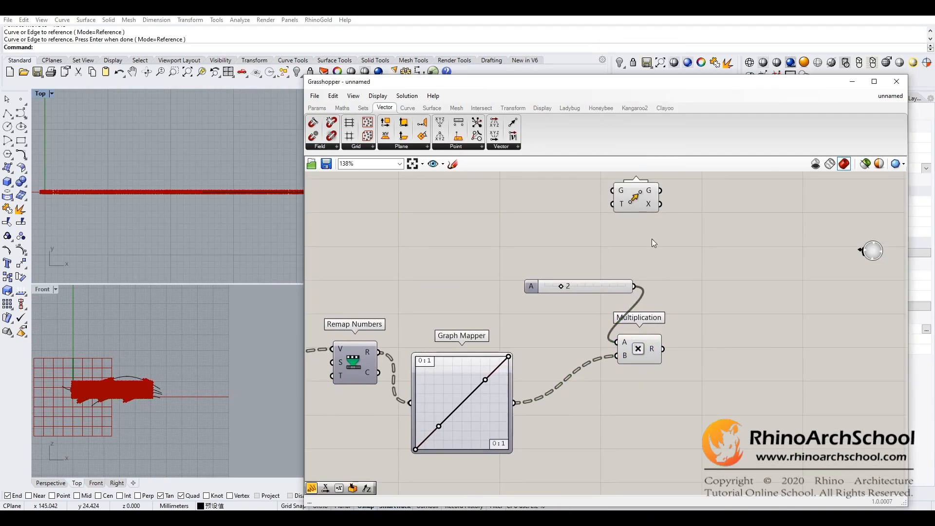
pyautogui.scroll(-1, 526, 283)
pyautogui.moveTo(438, 259); pyautogui.dragTo(574, 249, button='right')
pyautogui.scroll(-2, 559, 251)
pyautogui.click(524, 370)
pyautogui.moveTo(394, 307)
pyautogui.mouseDown()
pyautogui.moveTo(399, 229)
pyautogui.moveTo(402, 312)
pyautogui.moveTo(402, 291)
pyautogui.mouseUp()
pyautogui.click(407, 235)
pyautogui.moveTo(415, 230); pyautogui.dragTo(697, 209)
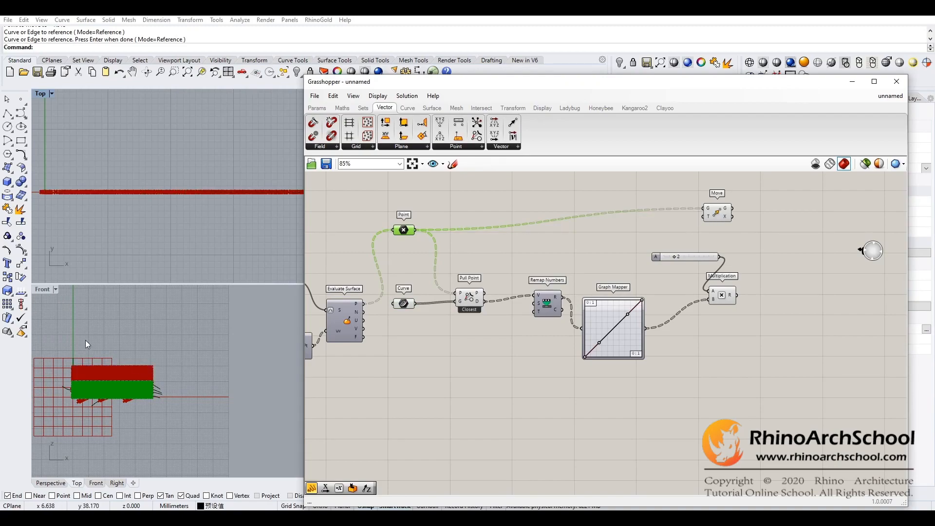
pyautogui.scroll(12, 108, 381)
pyautogui.moveTo(109, 381); pyautogui.dragTo(162, 367, button='right')
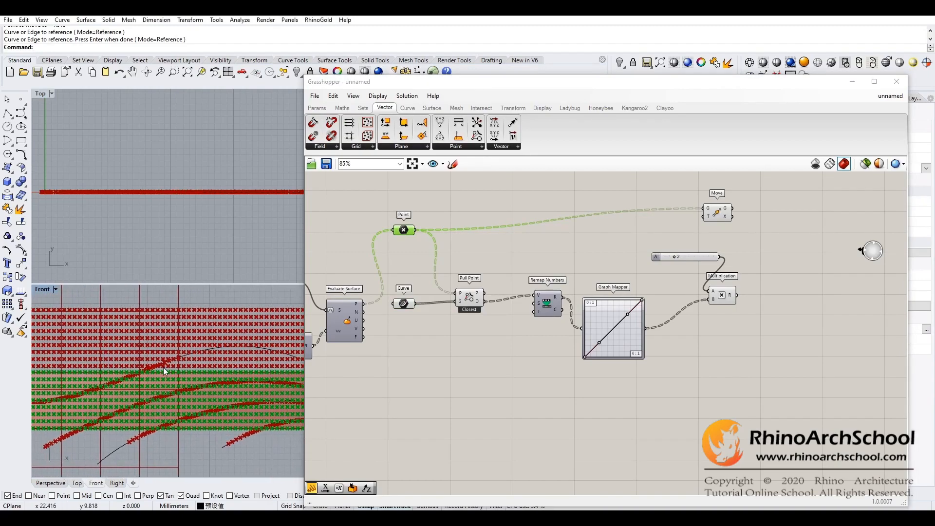
pyautogui.moveTo(722, 215); pyautogui.dragTo(726, 227)
pyautogui.click(750, 253)
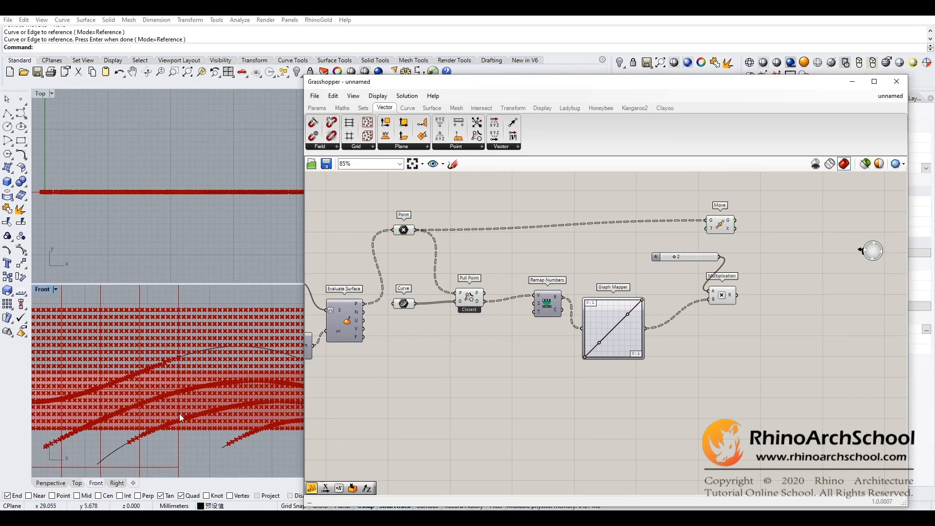
# - Add a Unit Y vector driven by the Multiplication result and connect it to Move's T input
pyautogui.moveTo(734, 305); pyautogui.dragTo(539, 339, button='right')
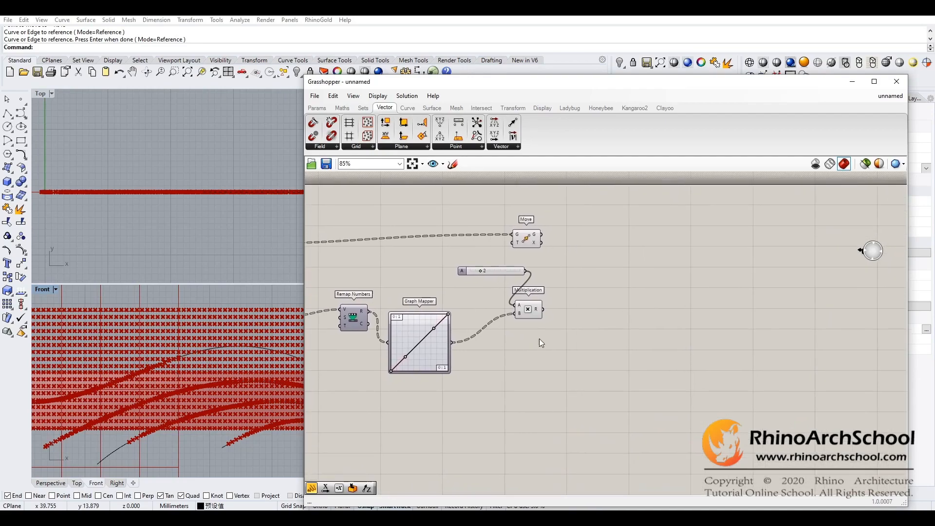
pyautogui.doubleClick(598, 276)
pyautogui.write('y')
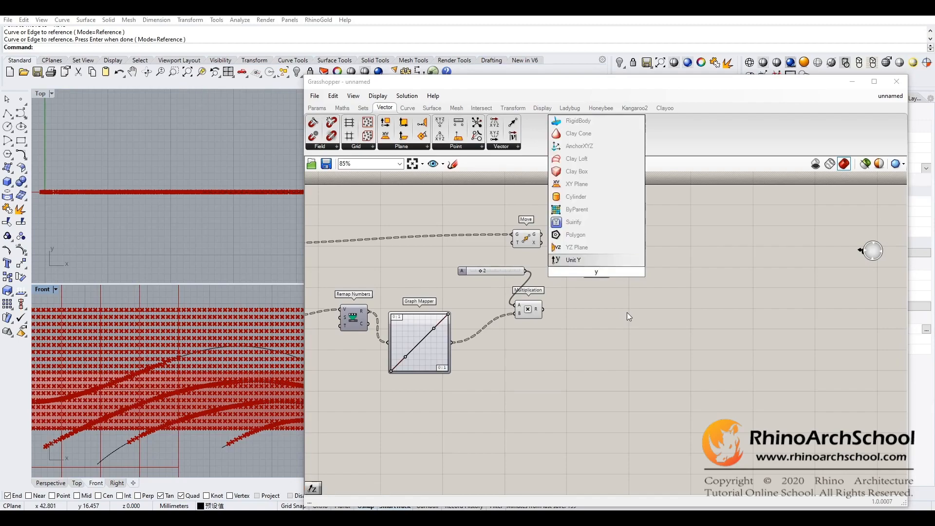
pyautogui.press('Return')
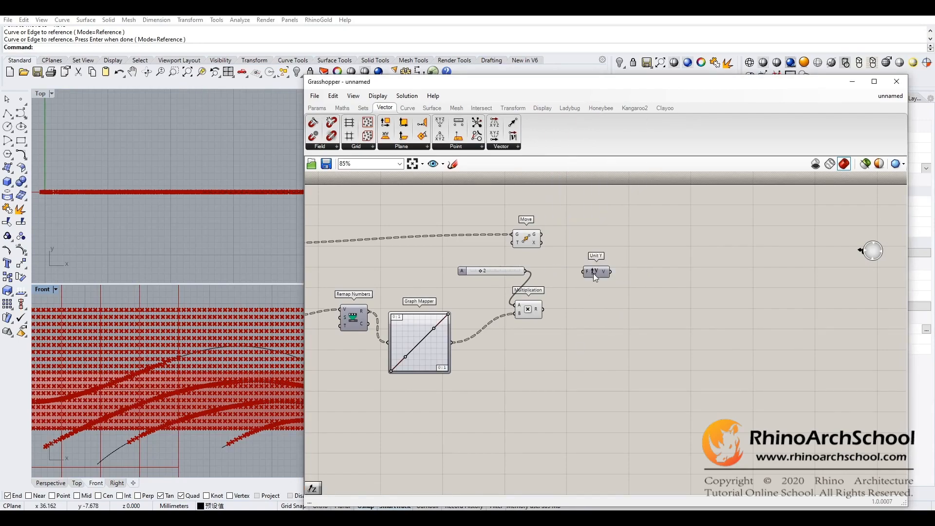
pyautogui.moveTo(525, 239); pyautogui.dragTo(583, 247)
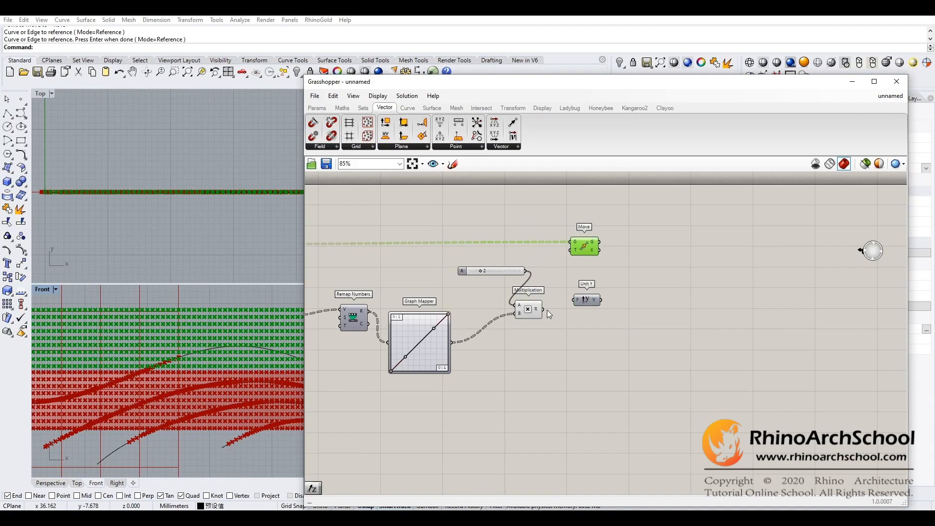
pyautogui.moveTo(544, 309); pyautogui.dragTo(572, 302)
pyautogui.moveTo(602, 300); pyautogui.dragTo(566, 252)
pyautogui.moveTo(209, 221); pyautogui.dragTo(163, 230, button='right')
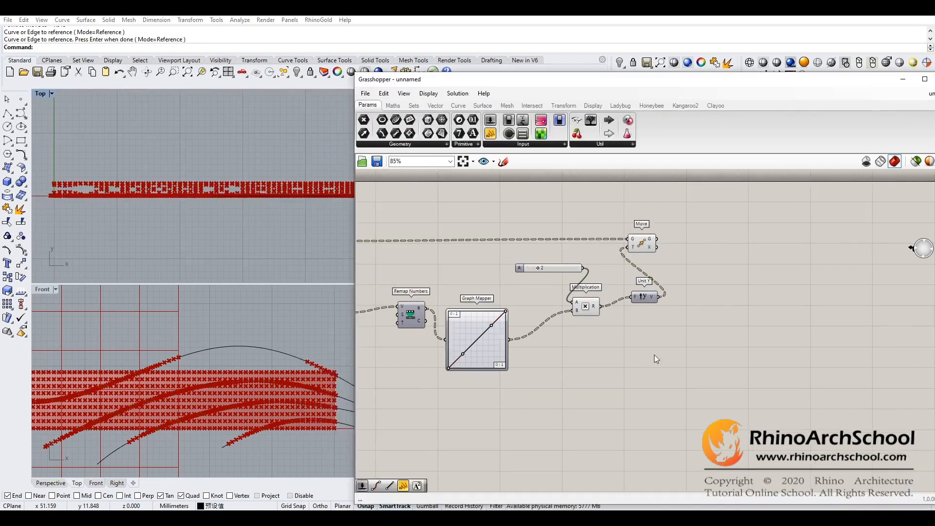
# - Add a Flip Matrix component beside Move and feed it Move's G output with Simplify enabled
pyautogui.moveTo(653, 354); pyautogui.dragTo(598, 376, button='right')
pyautogui.doubleClick(718, 300)
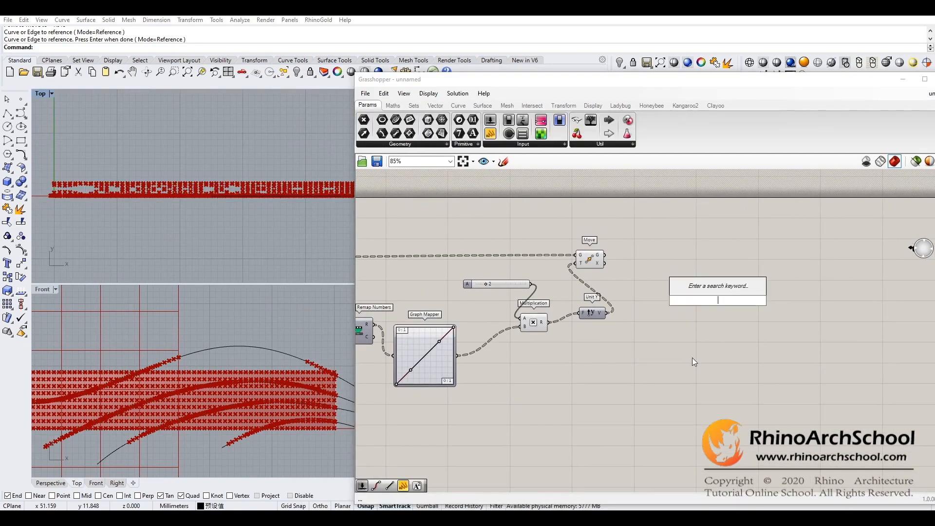
pyautogui.write('flip')
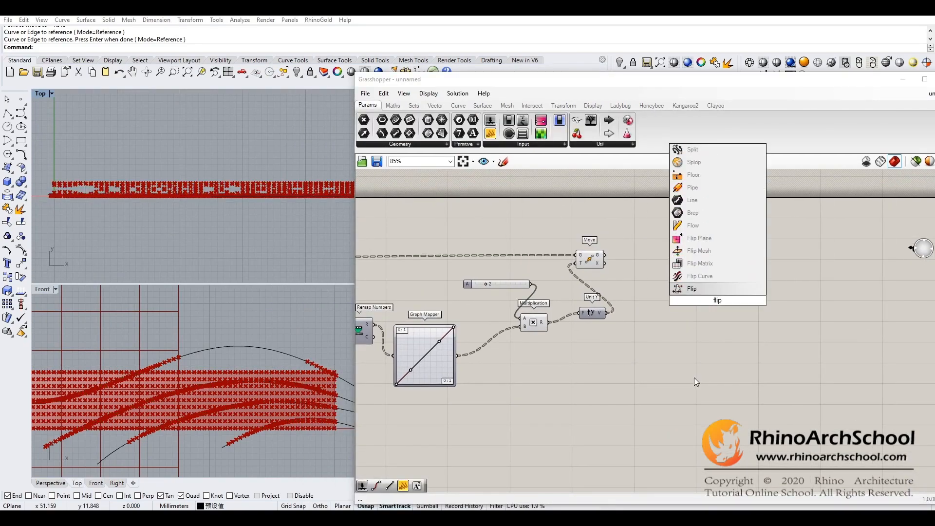
pyautogui.click(722, 266)
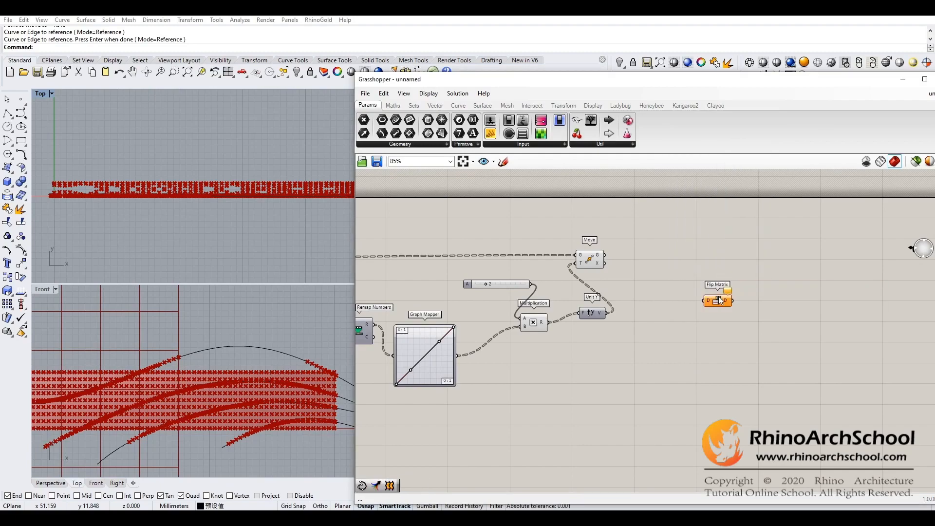
pyautogui.moveTo(677, 276); pyautogui.dragTo(652, 266)
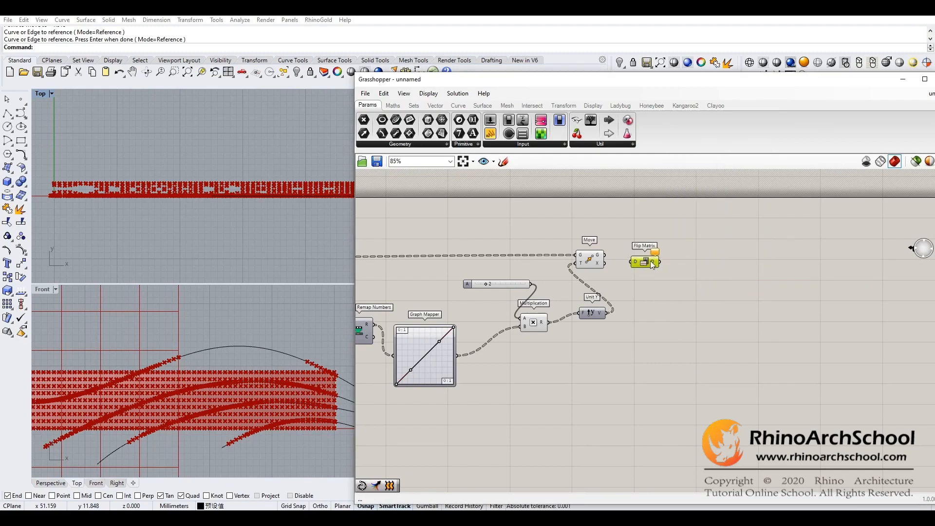
pyautogui.rightClick(599, 258)
pyautogui.click(628, 312)
pyautogui.moveTo(613, 259); pyautogui.dragTo(651, 266)
pyautogui.click(657, 291)
# - Add a second Point parameter above Move and connect the original Point parameter to it
pyautogui.moveTo(584, 375); pyautogui.dragTo(620, 376, button='right')
pyautogui.moveTo(463, 273); pyautogui.dragTo(495, 278, button='right')
pyautogui.doubleClick(515, 236)
pyautogui.write('point')
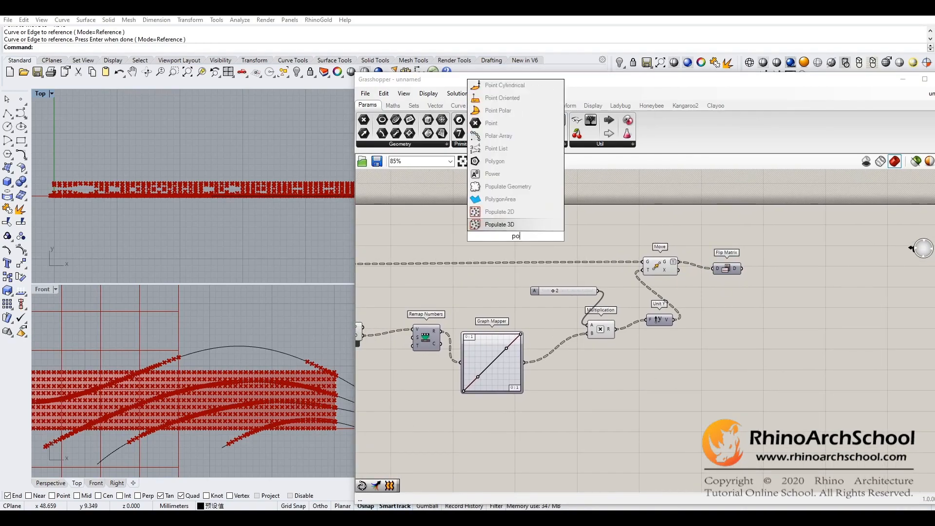
pyautogui.press('Return')
pyautogui.moveTo(383, 273); pyautogui.dragTo(463, 274, button='right')
pyautogui.moveTo(455, 254); pyautogui.dragTo(666, 226)
pyautogui.moveTo(667, 226); pyautogui.dragTo(473, 224, button='right')
pyautogui.moveTo(473, 224); pyautogui.dragTo(620, 223)
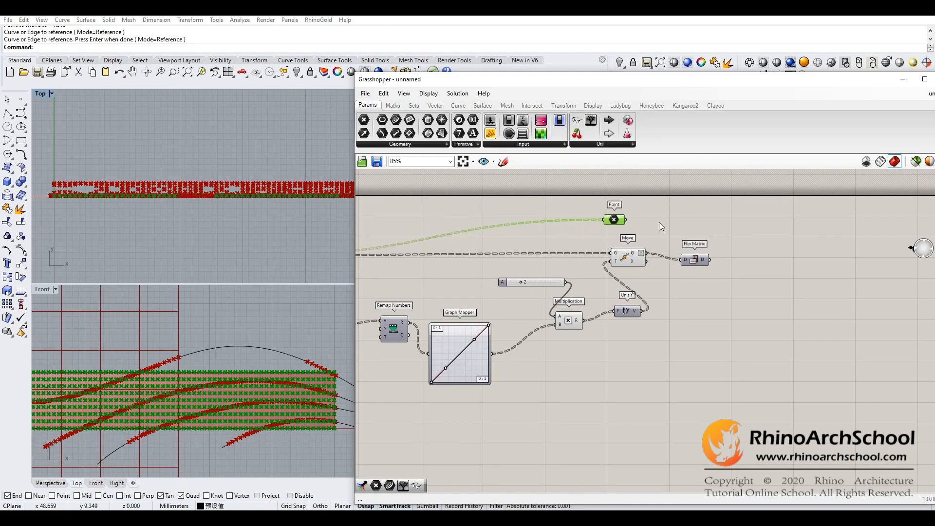
# - Add another Flip Matrix component and feed it the new Point parameter with Simplify enabled
pyautogui.moveTo(659, 224); pyautogui.dragTo(551, 228, button='right')
pyautogui.click(577, 232)
pyautogui.doubleClick(576, 231)
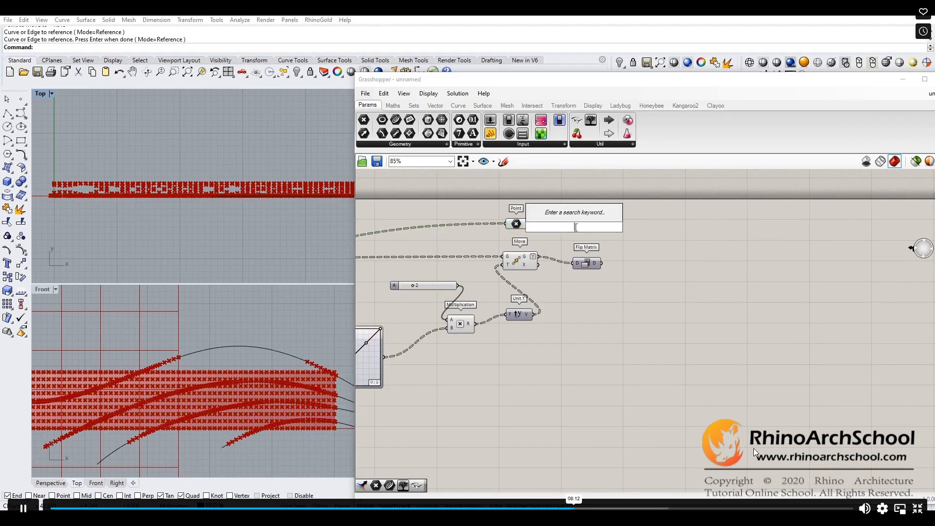
pyautogui.write('flip')
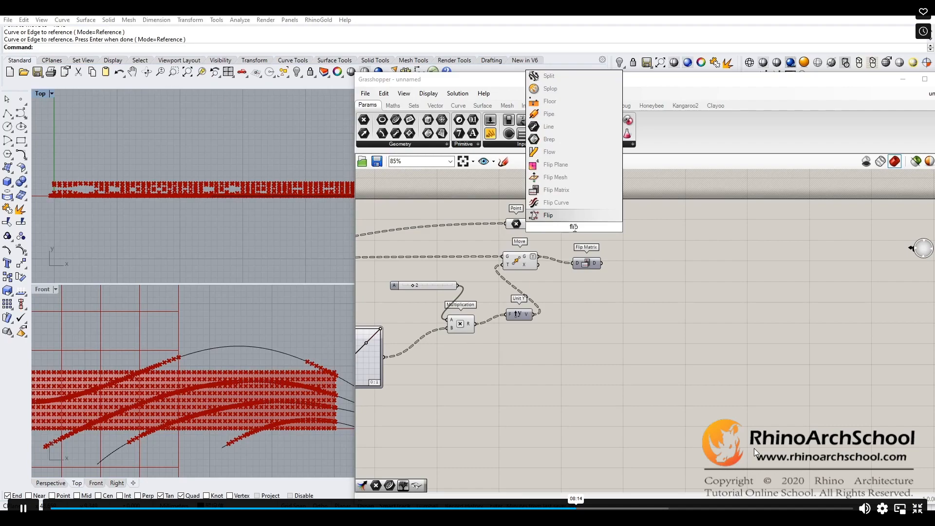
pyautogui.click(575, 190)
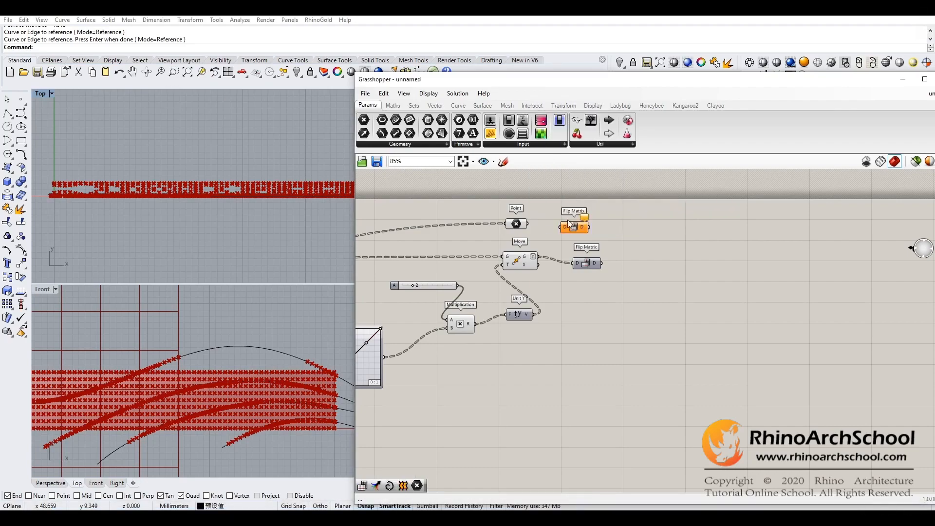
pyautogui.rightClick(516, 220)
pyautogui.click(540, 325)
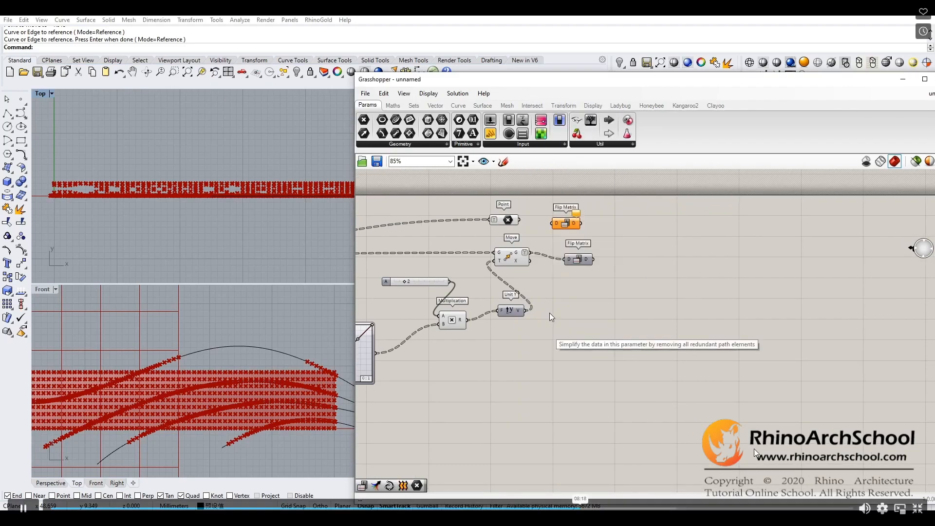
pyautogui.moveTo(519, 220); pyautogui.dragTo(553, 223)
pyautogui.moveTo(644, 251); pyautogui.dragTo(591, 253, button='right')
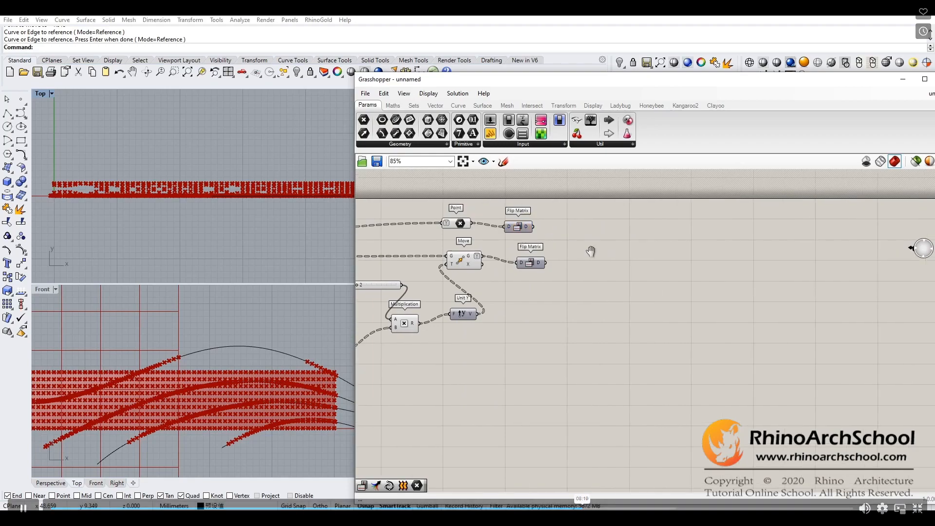
# - Reposition the two Flip Matrix components one above the other, farther from Point and Move
pyautogui.moveTo(532, 263); pyautogui.dragTo(556, 294)
pyautogui.moveTo(515, 226); pyautogui.dragTo(562, 263)
pyautogui.click(664, 279)
# - Add two Interpolate curve components and connect each Flip Matrix output to the V input of one
pyautogui.moveTo(623, 304); pyautogui.dragTo(557, 296, button='right')
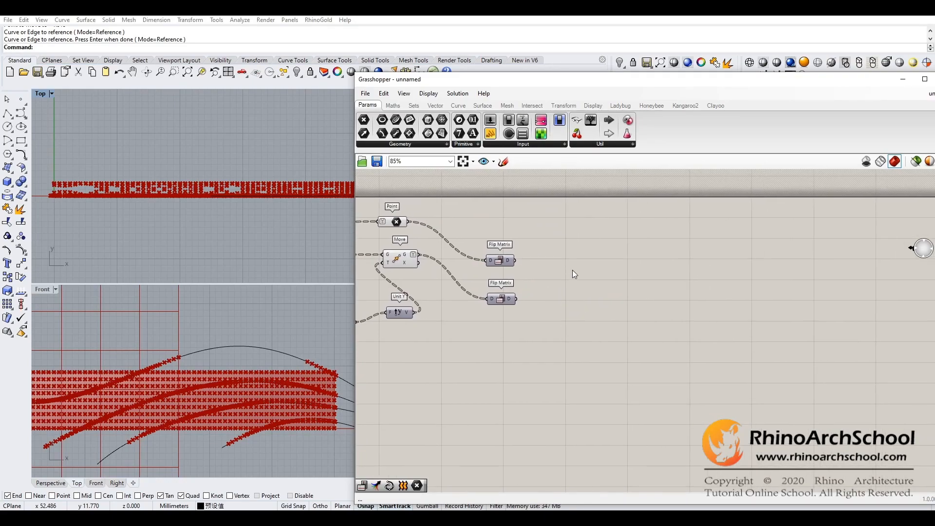
pyautogui.click(459, 105)
pyautogui.moveTo(540, 135); pyautogui.dragTo(585, 301)
pyautogui.moveTo(517, 298); pyautogui.dragTo(575, 318)
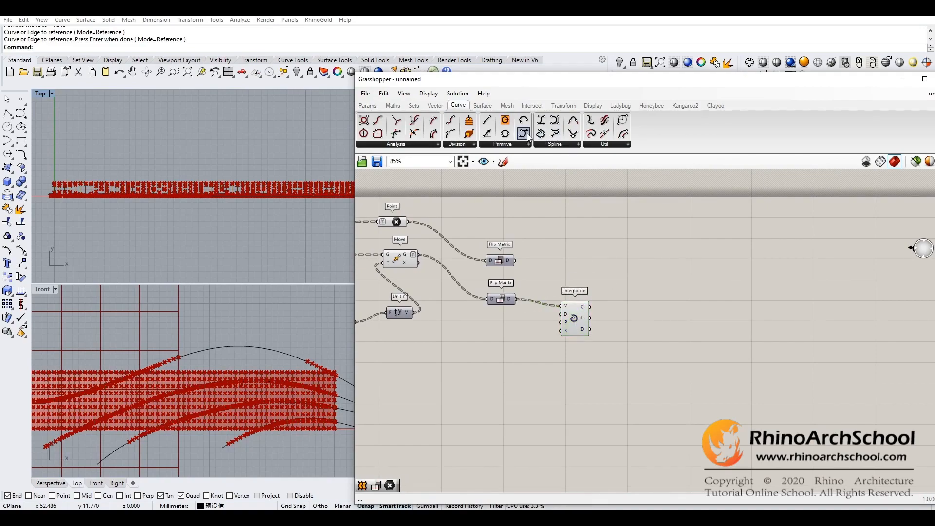
pyautogui.moveTo(515, 261); pyautogui.dragTo(561, 238)
# - Add a Merge component and connect the C outputs of the upper and lower Interpolate to D1 and D2
pyautogui.moveTo(619, 369); pyautogui.dragTo(583, 380, button='right')
pyautogui.doubleClick(661, 267)
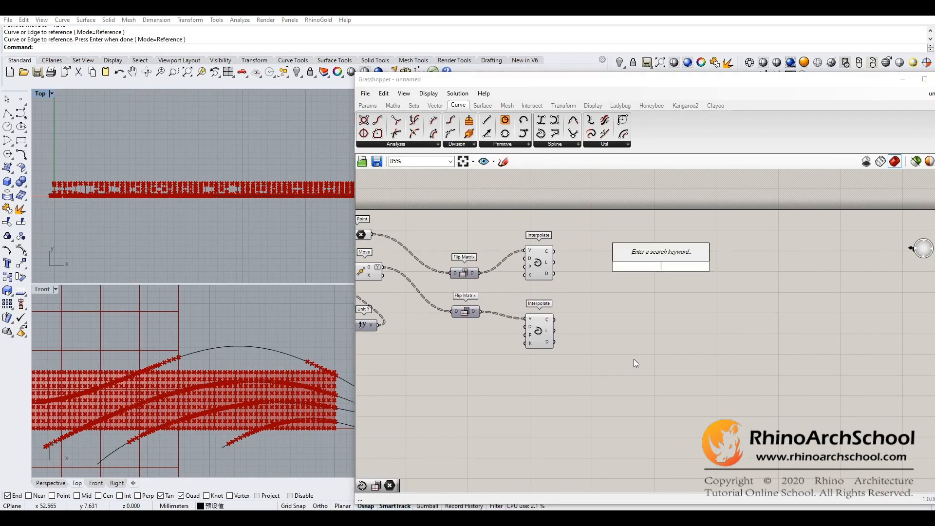
pyautogui.write('em')
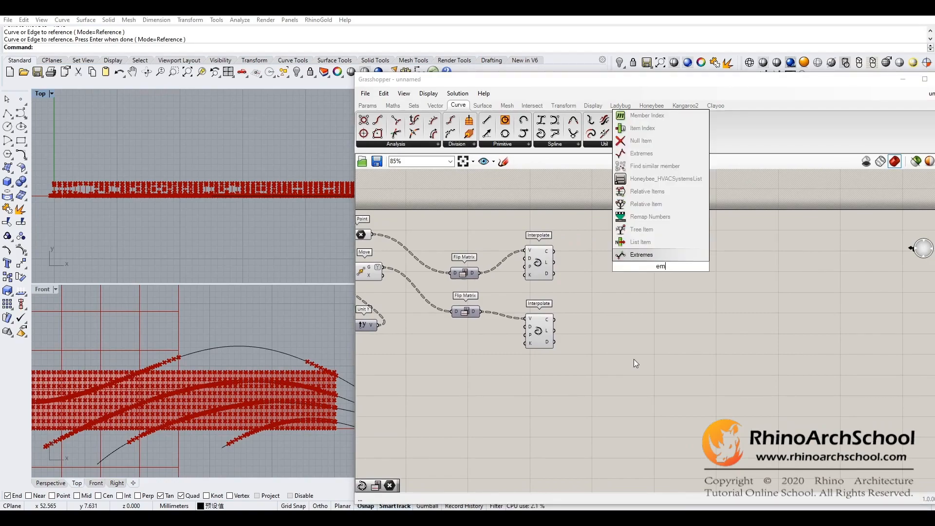
pyautogui.write('erg')
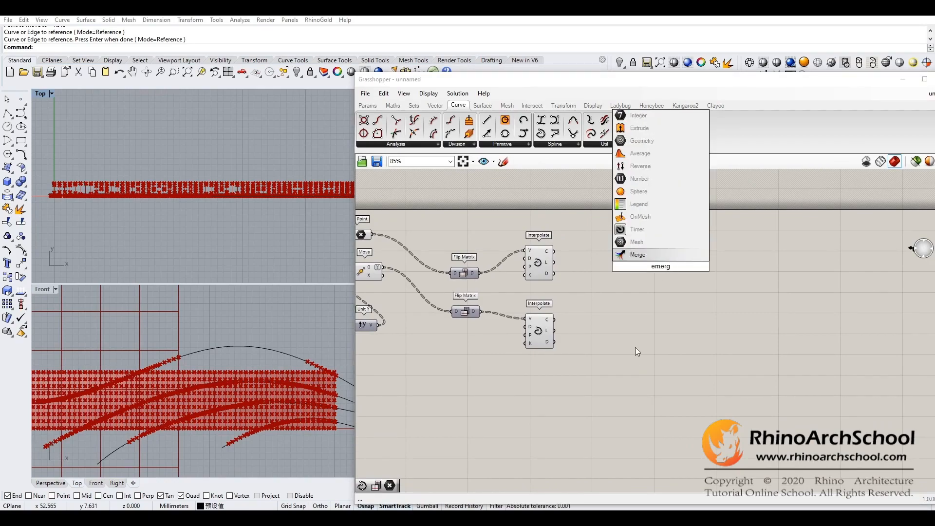
pyautogui.press('Return')
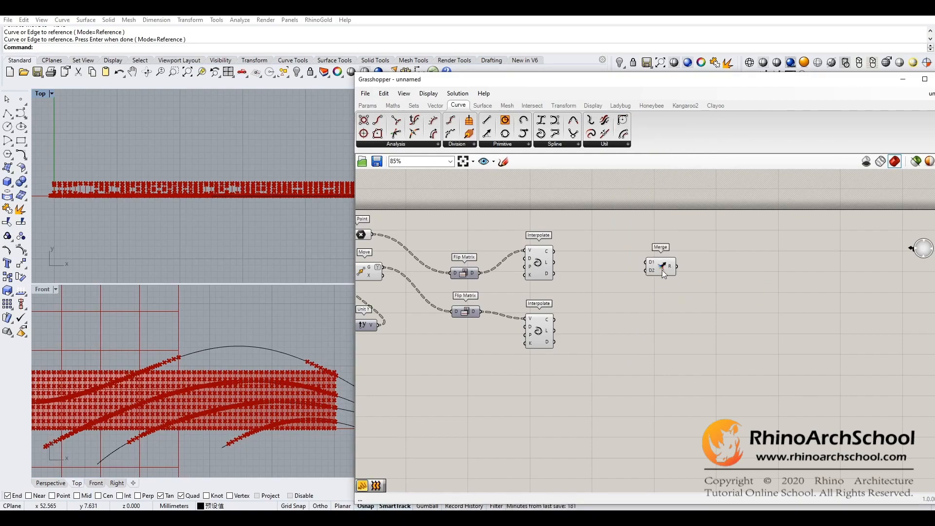
pyautogui.moveTo(662, 270); pyautogui.dragTo(633, 308)
pyautogui.moveTo(555, 251); pyautogui.dragTo(617, 297)
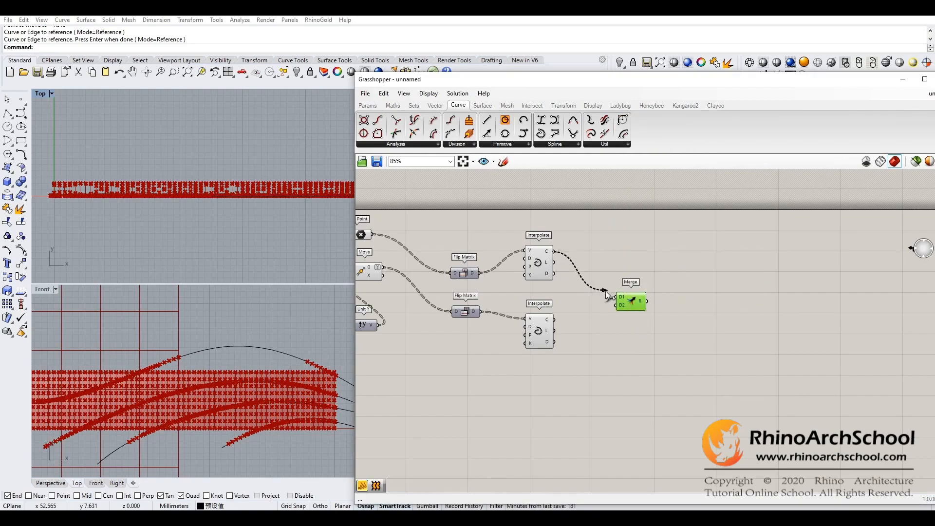
pyautogui.moveTo(557, 317); pyautogui.dragTo(633, 317)
pyautogui.click(769, 342)
# - Add a Loft component and connect Merge's result to its C input
pyautogui.moveTo(768, 342); pyautogui.dragTo(705, 332, button='right')
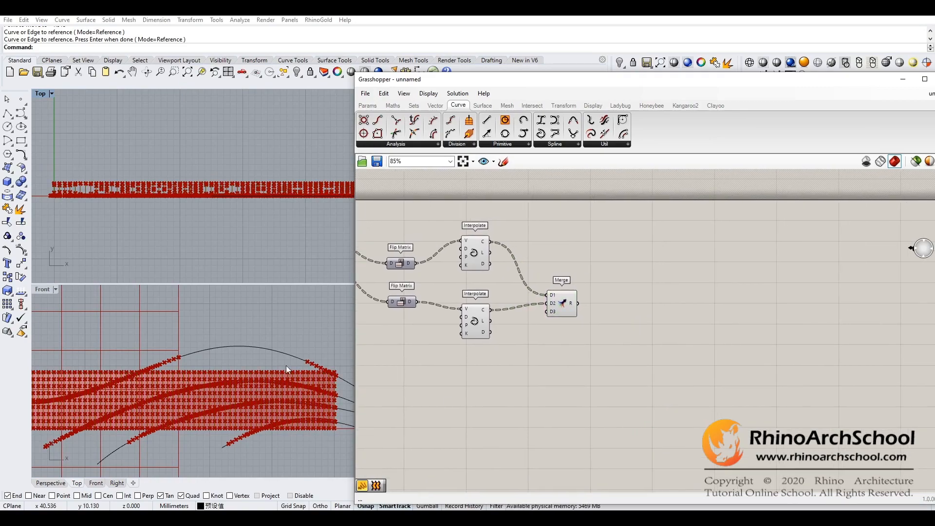
pyautogui.doubleClick(657, 303)
pyautogui.write('loft')
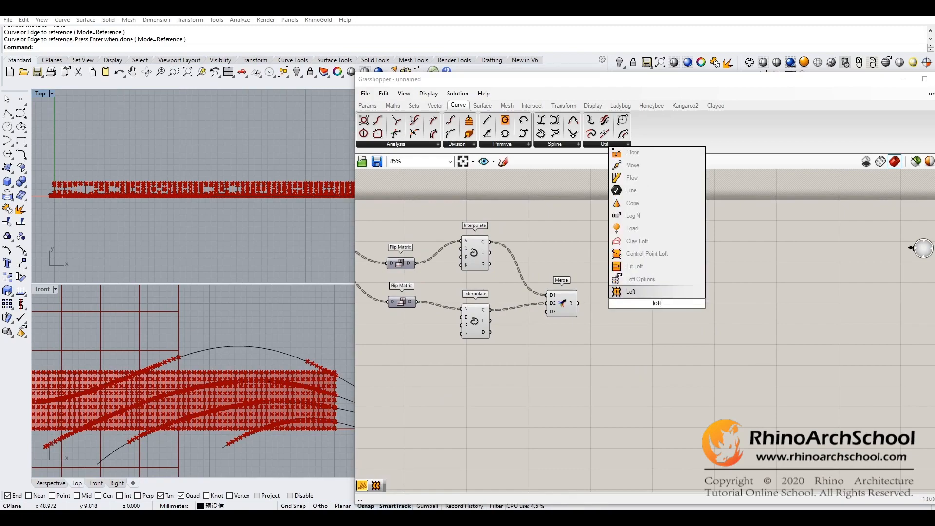
pyautogui.click(631, 291)
pyautogui.moveTo(579, 307); pyautogui.dragTo(622, 306)
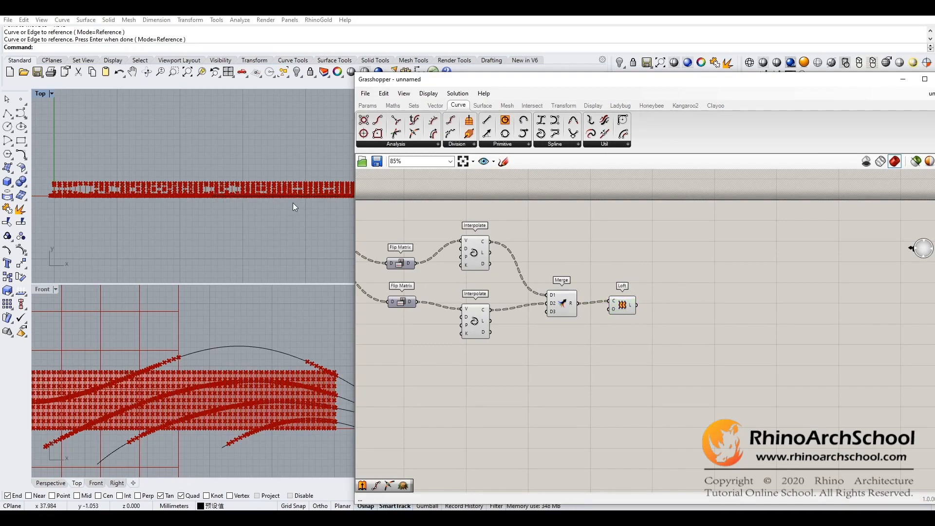
# - Add an Extrude component and place it just beyond and below Loft
pyautogui.doubleClick(675, 359)
pyautogui.write('extr')
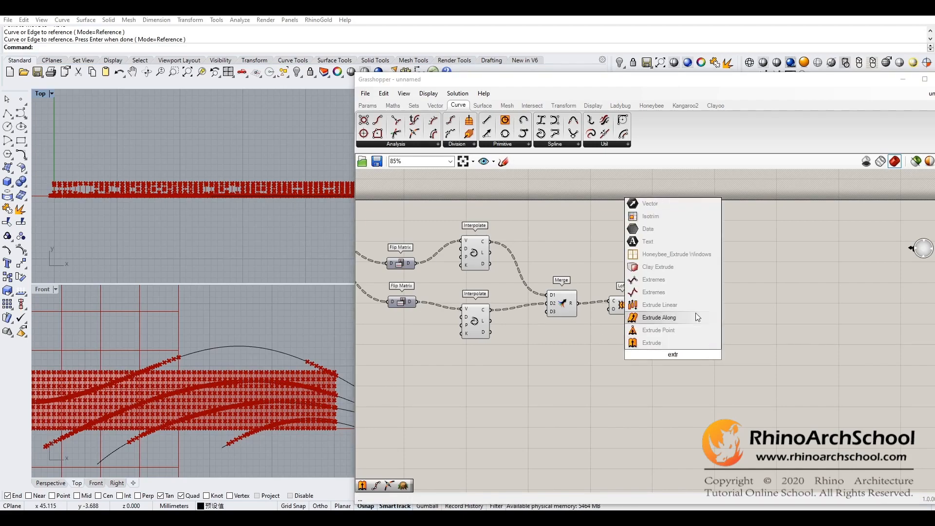
pyautogui.click(674, 341)
pyautogui.moveTo(680, 356); pyautogui.dragTo(679, 323)
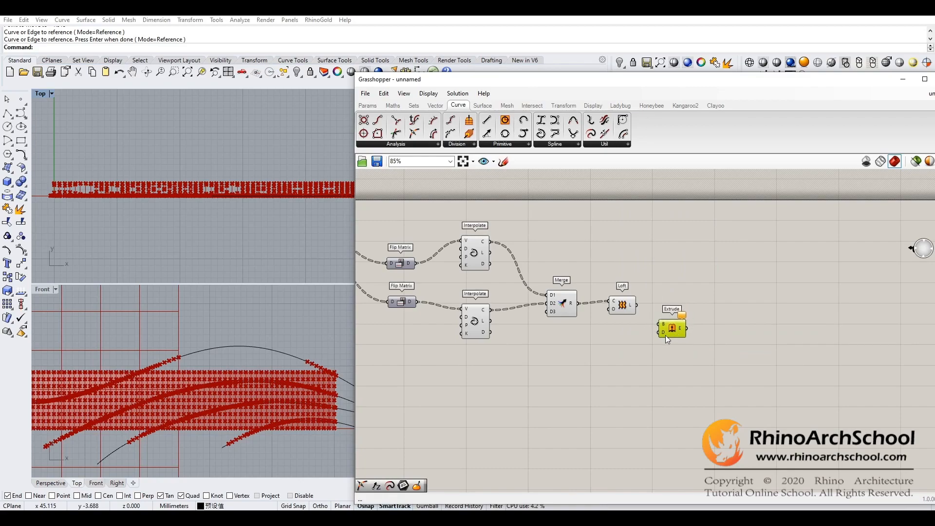
# - Add a 0.2 slider driving a Unit X vector, and connect Loft to Extrude's B input and Unit X to its D input
pyautogui.click(585, 371)
pyautogui.doubleClick(586, 370)
pyautogui.write('0.2')
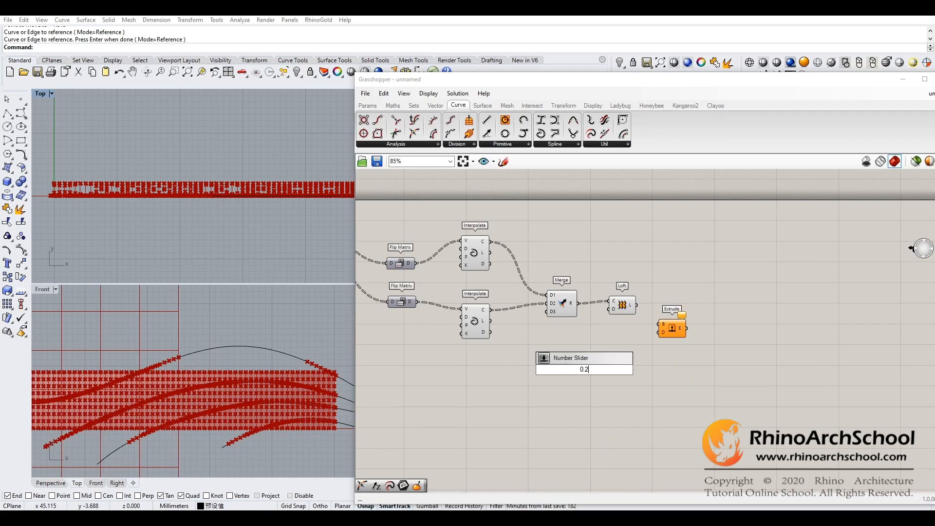
pyautogui.press('Return')
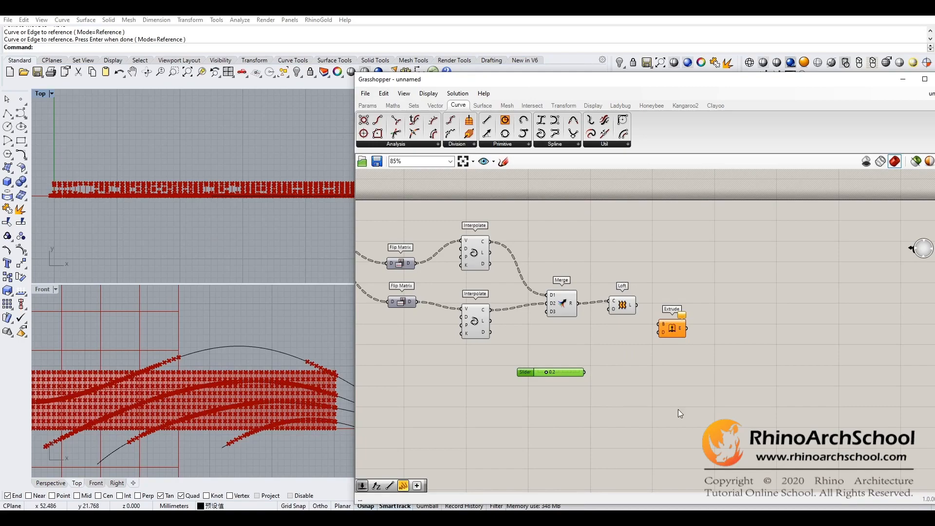
pyautogui.doubleClick(605, 380)
pyautogui.write('x')
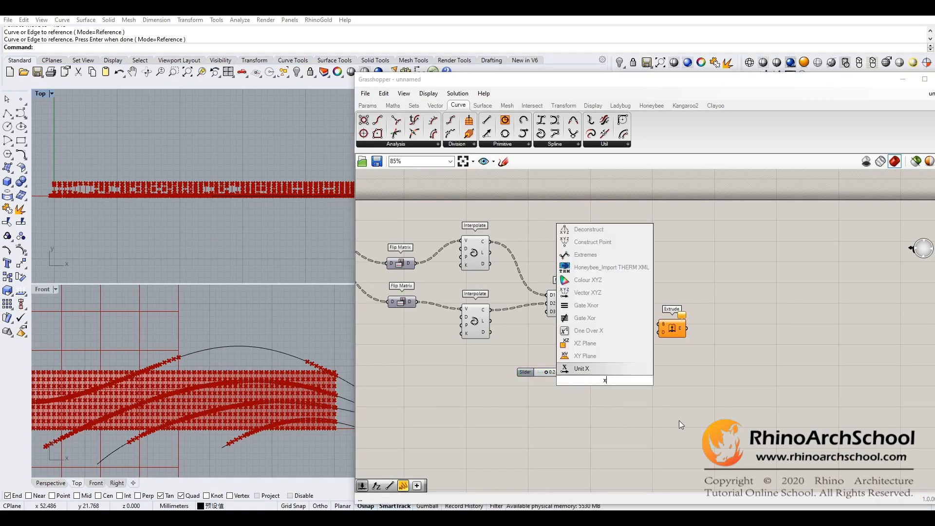
pyautogui.press('Return')
pyautogui.moveTo(615, 374); pyautogui.dragTo(659, 324)
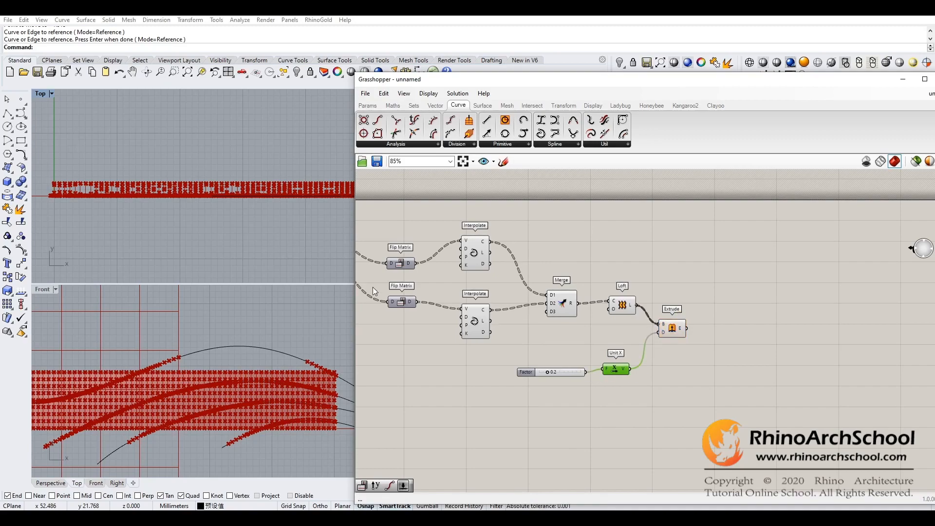
# - Examine the Extrude result up close in the Top viewport
pyautogui.click(674, 330)
pyautogui.click(233, 194)
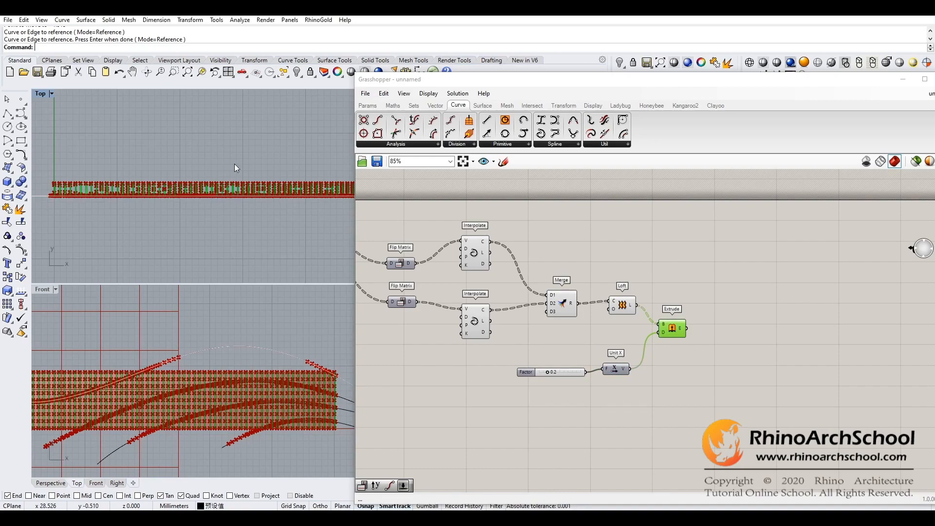
pyautogui.click(193, 214)
pyautogui.scroll(3, 228, 185)
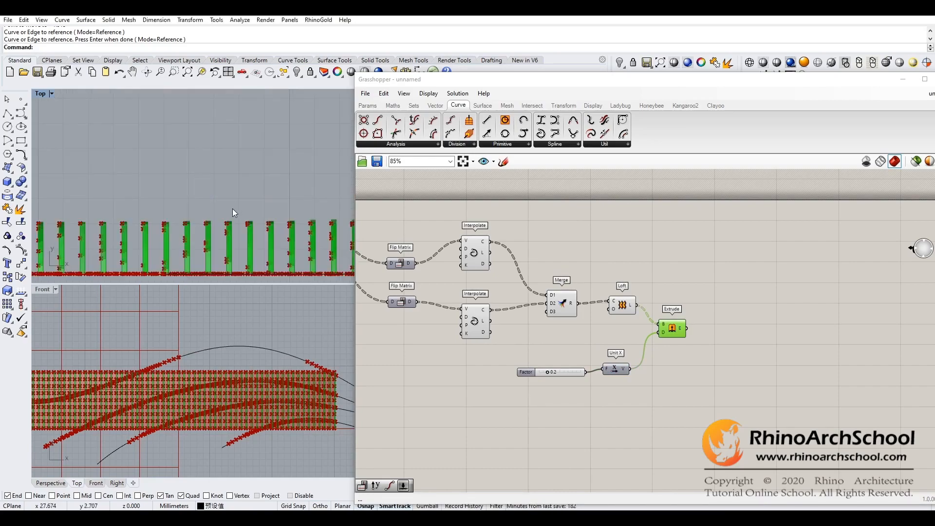
pyautogui.click(519, 387)
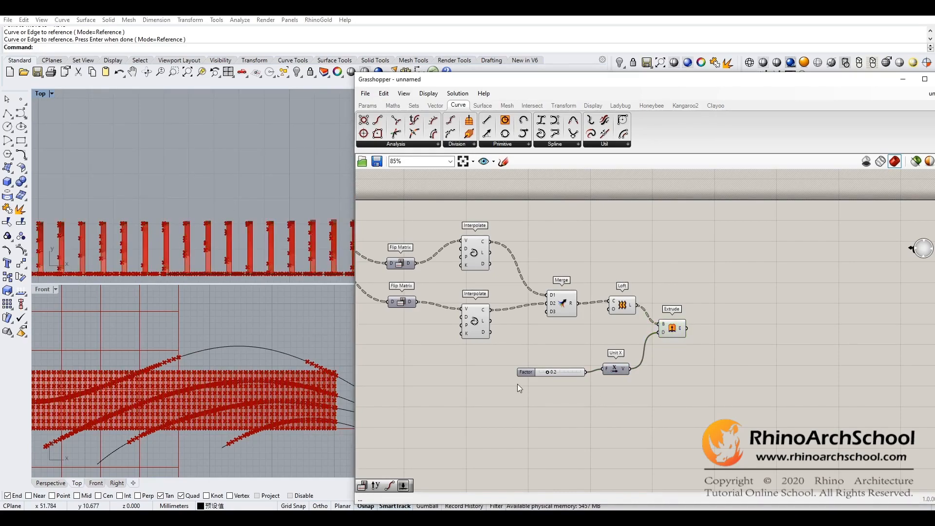
# - Limit the preview to selected objects only and select the Extrude component
pyautogui.click(671, 329)
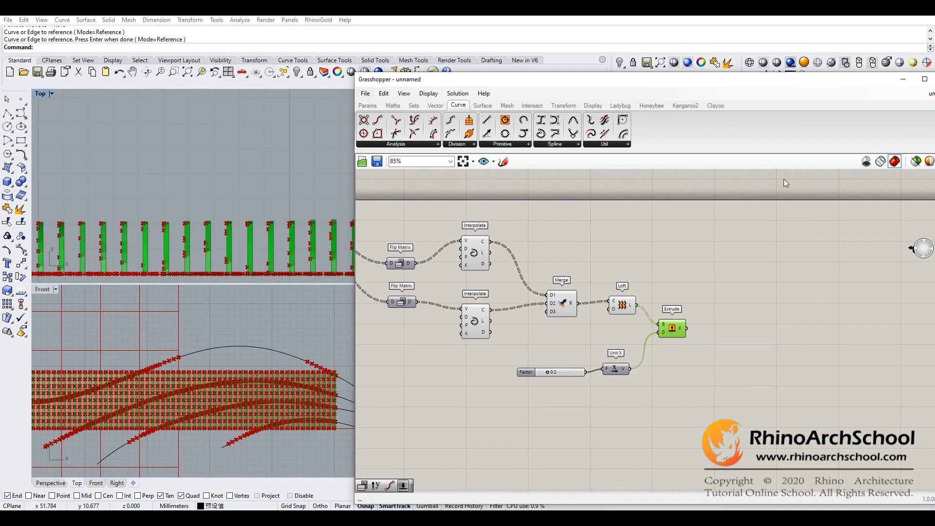
pyautogui.moveTo(867, 79); pyautogui.dragTo(828, 75)
pyautogui.click(838, 209)
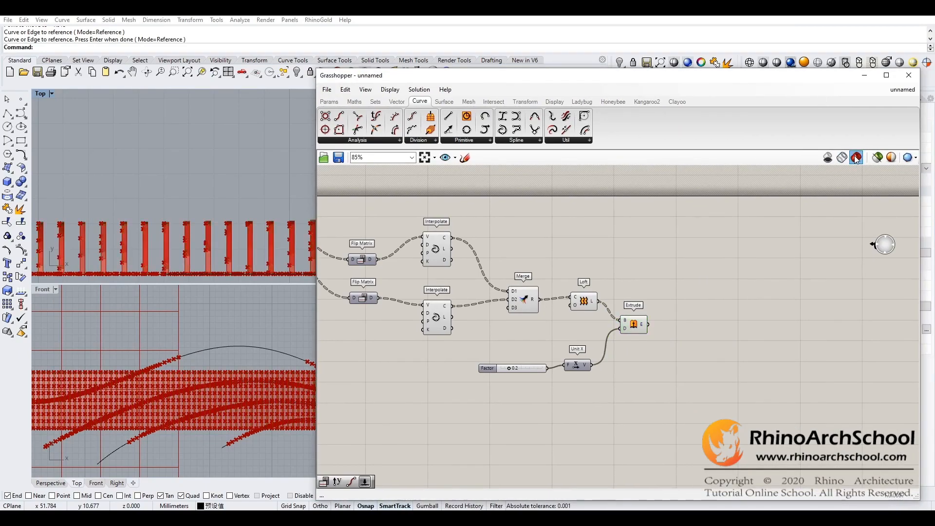
pyautogui.click(876, 157)
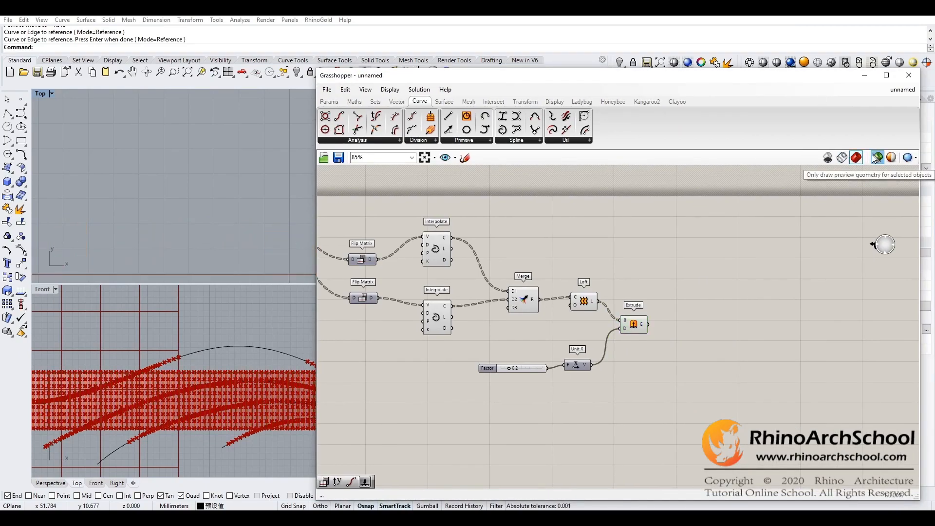
pyautogui.click(636, 325)
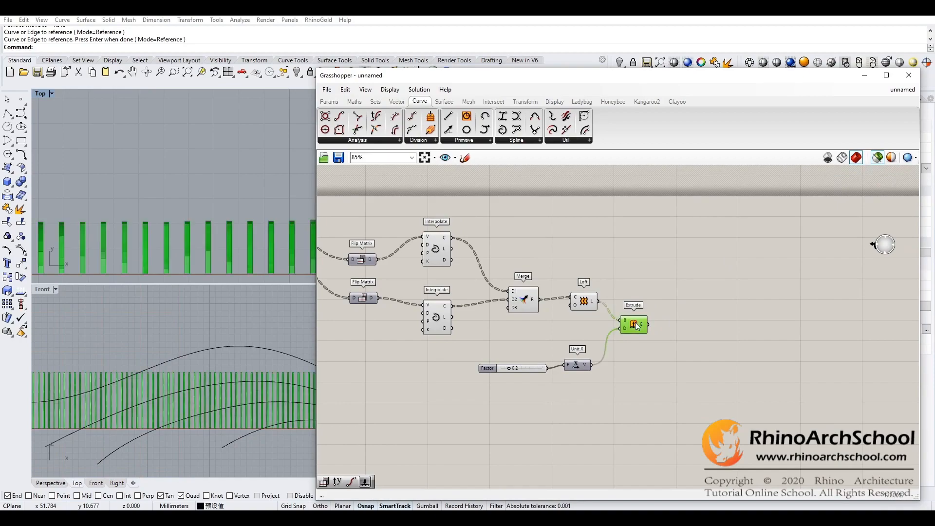
# - Maximize the Perspective viewport and orbit to a three-quarter view of the extruded fins
pyautogui.doubleClick(39, 94)
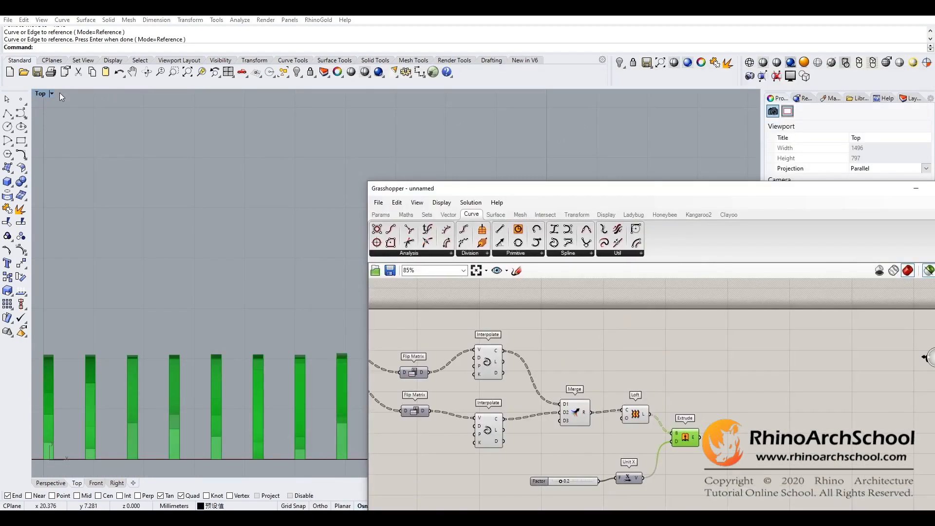
pyautogui.doubleClick(41, 93)
pyautogui.doubleClick(418, 93)
pyautogui.moveTo(320, 180); pyautogui.dragTo(244, 258, button='right')
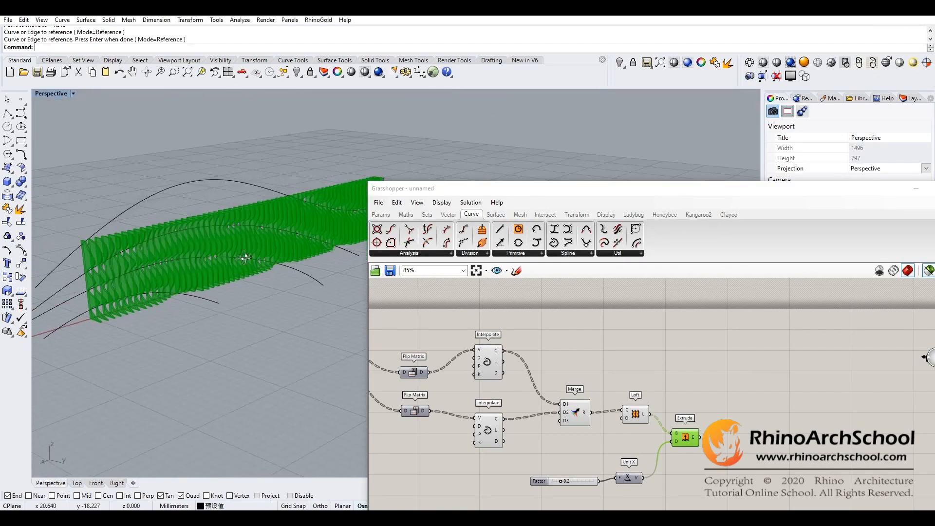
# - Bake the Extrude geometry with the default attributes
pyautogui.rightClick(686, 441)
pyautogui.click(709, 477)
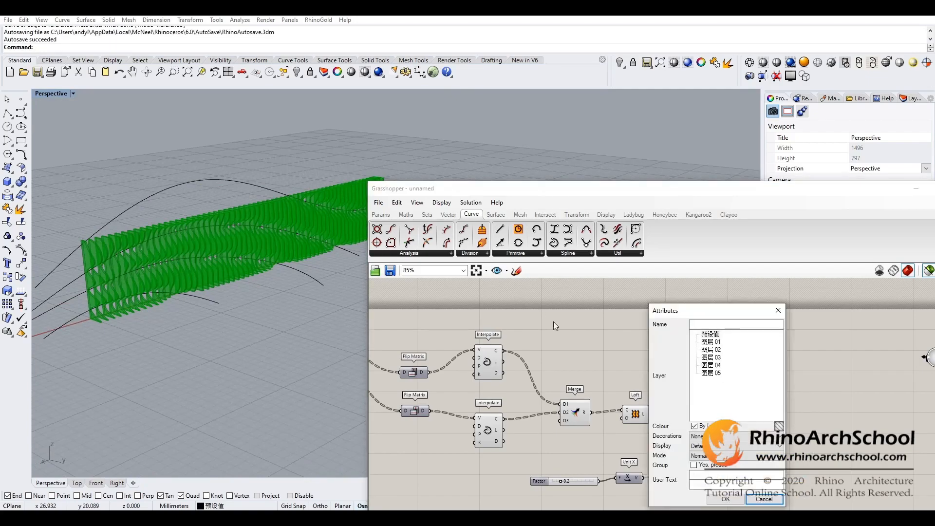
pyautogui.click(740, 503)
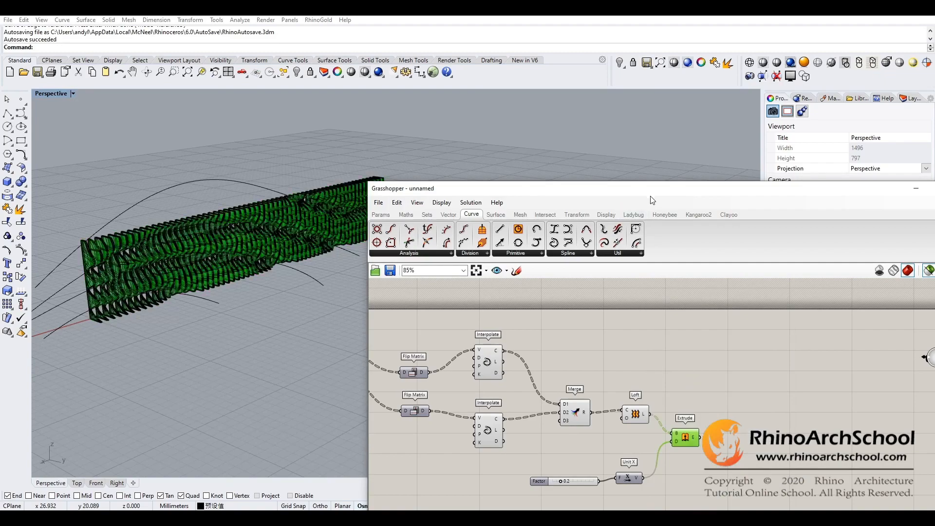
# - Delete the four reference curves in front of the baked fins and close the Grasshopper window
pyautogui.moveTo(487, 188); pyautogui.dragTo(518, 174)
pyautogui.moveTo(219, 266); pyautogui.dragTo(106, 265, button='right')
pyautogui.moveTo(163, 252); pyautogui.dragTo(134, 359)
pyautogui.press('Delete')
pyautogui.moveTo(726, 179); pyautogui.dragTo(551, 162)
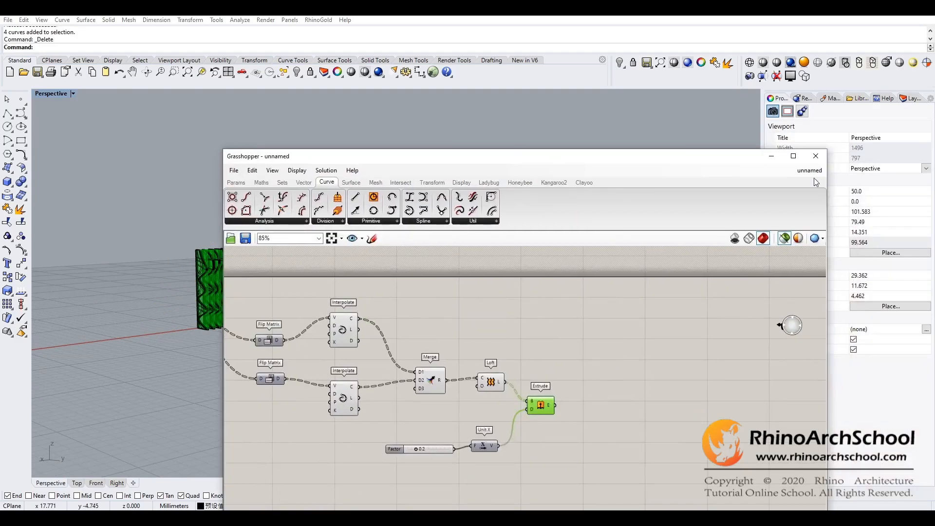
pyautogui.click(816, 156)
# - Switch the Perspective viewport to shaded display and orbit to a low view along the fin wall
pyautogui.moveTo(476, 252); pyautogui.dragTo(463, 282, button='right')
pyautogui.scroll(8, 463, 282)
pyautogui.middleClick(463, 282)
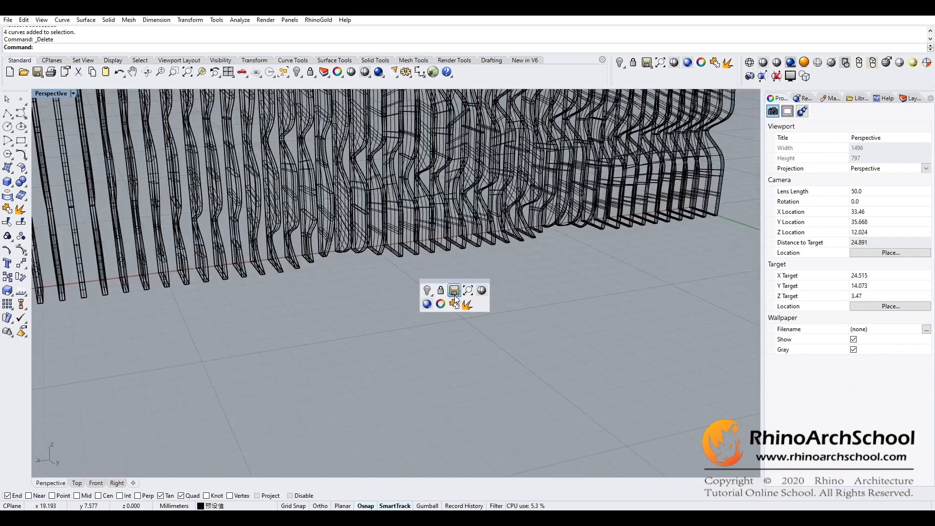
pyautogui.click(481, 290)
pyautogui.moveTo(392, 304); pyautogui.dragTo(502, 267, button='right')
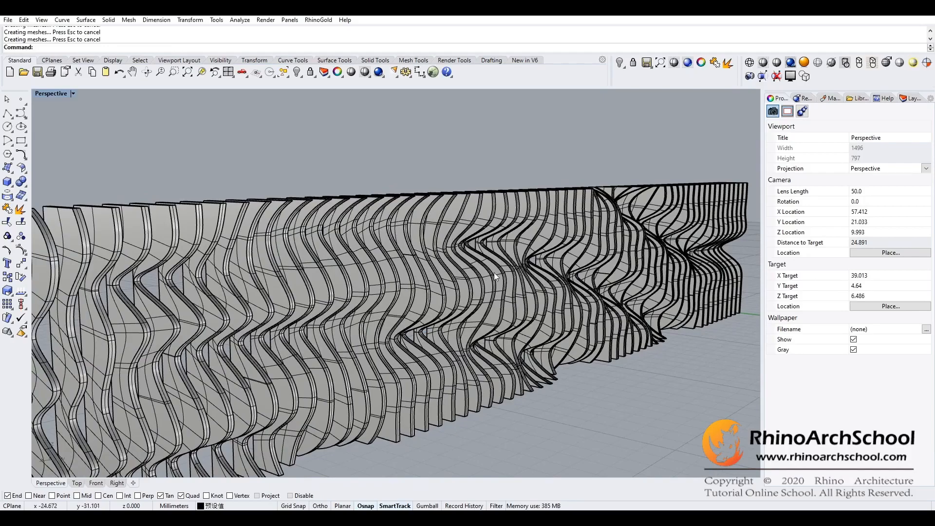
pyautogui.moveTo(374, 277); pyautogui.dragTo(375, 360, button='right')
pyautogui.moveTo(555, 428); pyautogui.dragTo(570, 424, button='right')
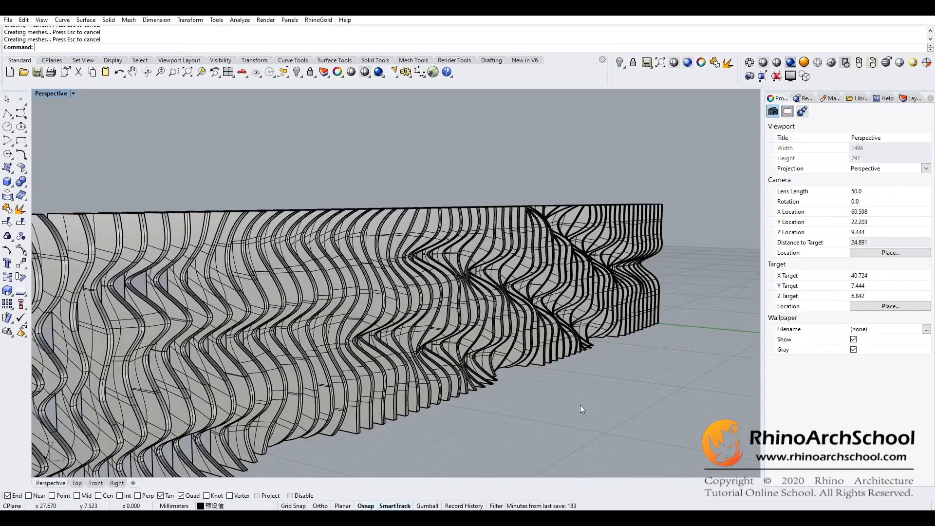
# - Show the rendering settings and set the Perspective viewport to Rendered display mode
pyautogui.click(803, 98)
pyautogui.hotkey('ctrl', 'alt', 'r')
pyautogui.moveTo(404, 365); pyautogui.dragTo(441, 365, button='right')
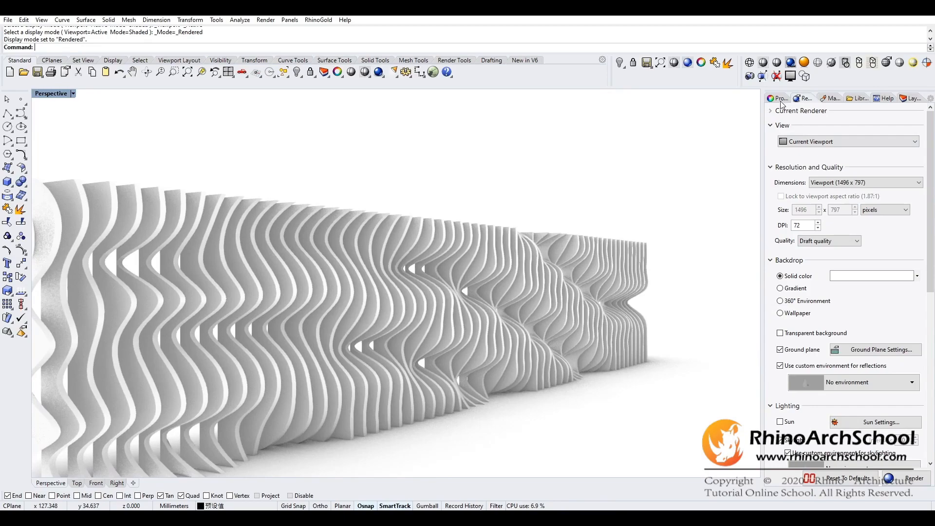
# - Set the render backdrop's solid color to dark gray, RGB 58, 58, 58
pyautogui.click(829, 101)
pyautogui.click(811, 101)
pyautogui.scroll(-1, 845, 277)
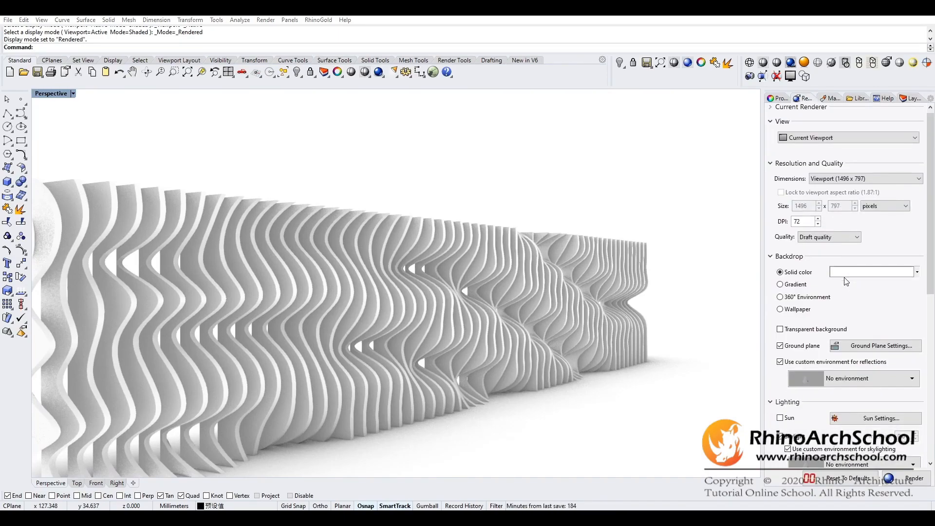
pyautogui.click(846, 274)
pyautogui.moveTo(770, 272); pyautogui.dragTo(787, 250)
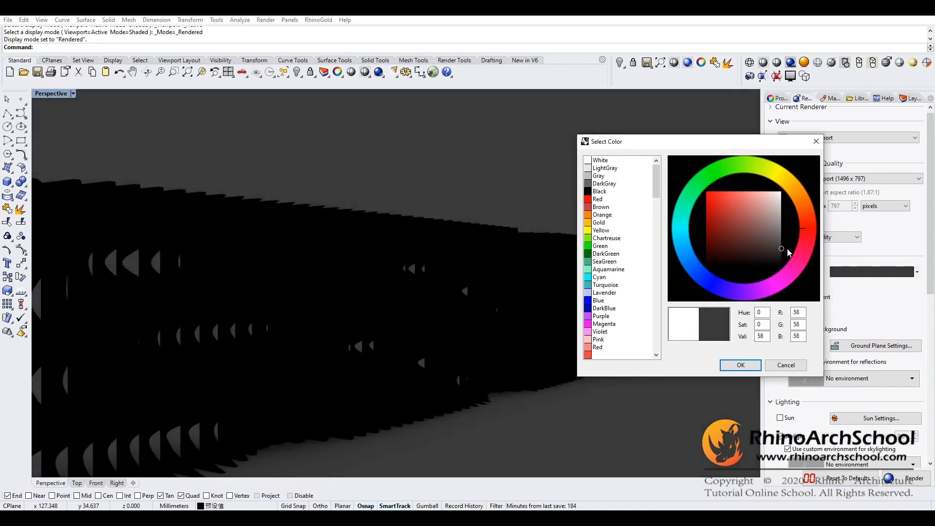
pyautogui.click(738, 365)
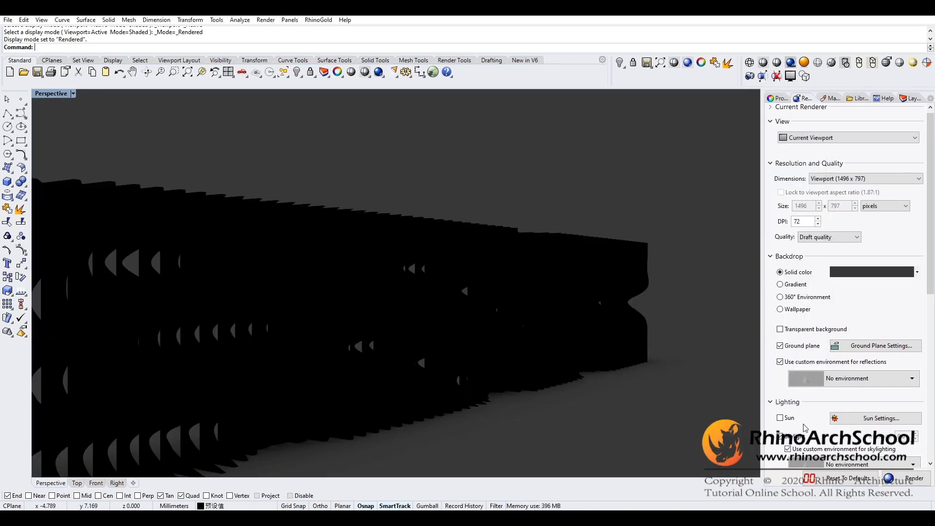
pyautogui.moveTo(544, 369)
pyautogui.mouseDown(button='right')
pyautogui.moveTo(549, 378)
pyautogui.moveTo(487, 374)
pyautogui.moveTo(531, 366)
pyautogui.moveTo(554, 384)
pyautogui.mouseUp(button='right')
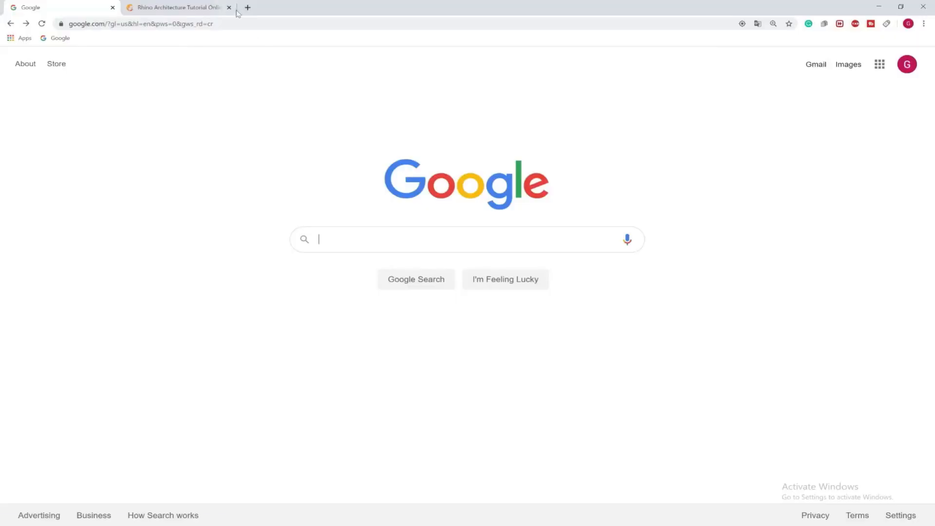
# - Switch to Chrome and open rhinoarchschool.com
pyautogui.click(231, 24)
pyautogui.write('rhinoar')
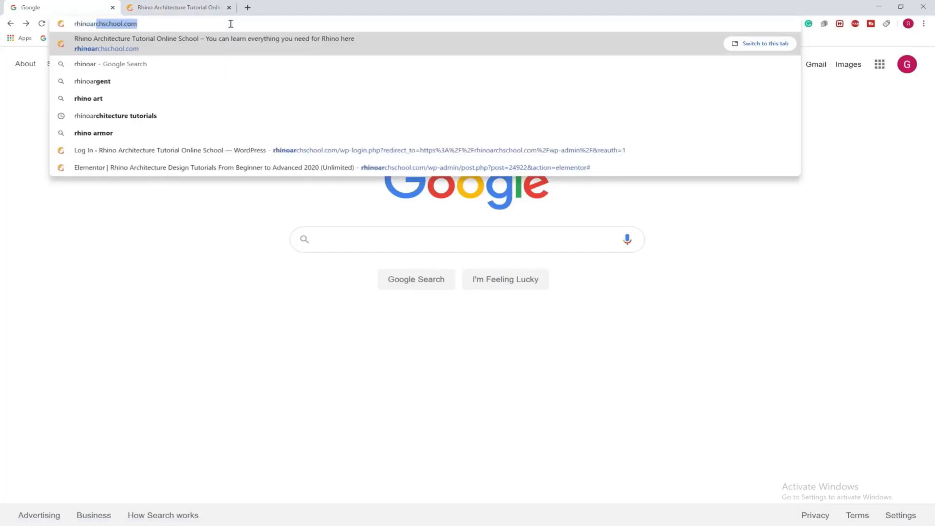
pyautogui.press('Return')
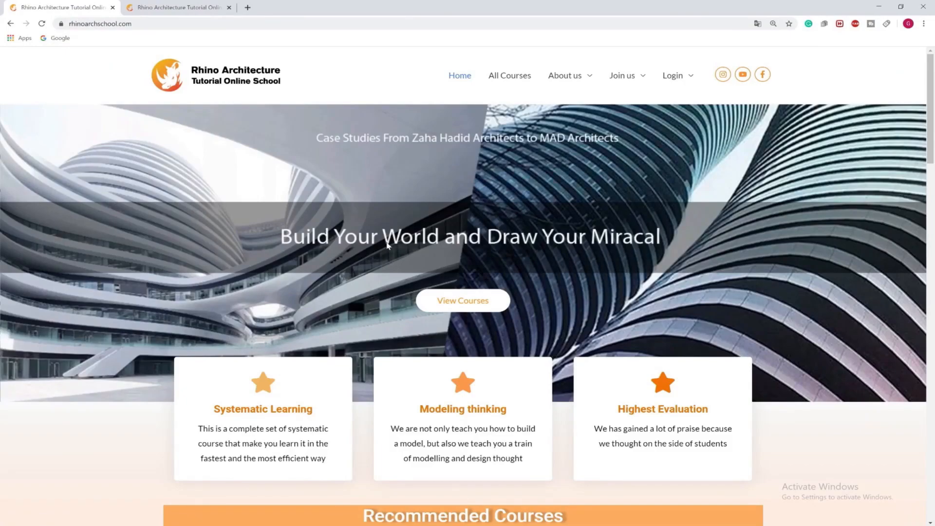
# - Compare the Unlimited and Monthly Rhino courses under Recommended Courses and open the Unlimited course's page
pyautogui.scroll(-6, 388, 245)
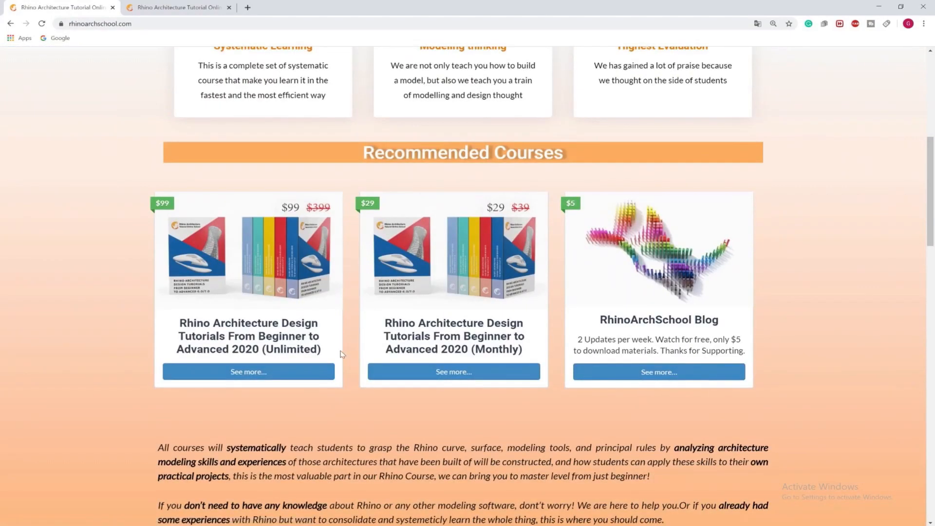
pyautogui.moveTo(329, 351); pyautogui.dragTo(264, 349)
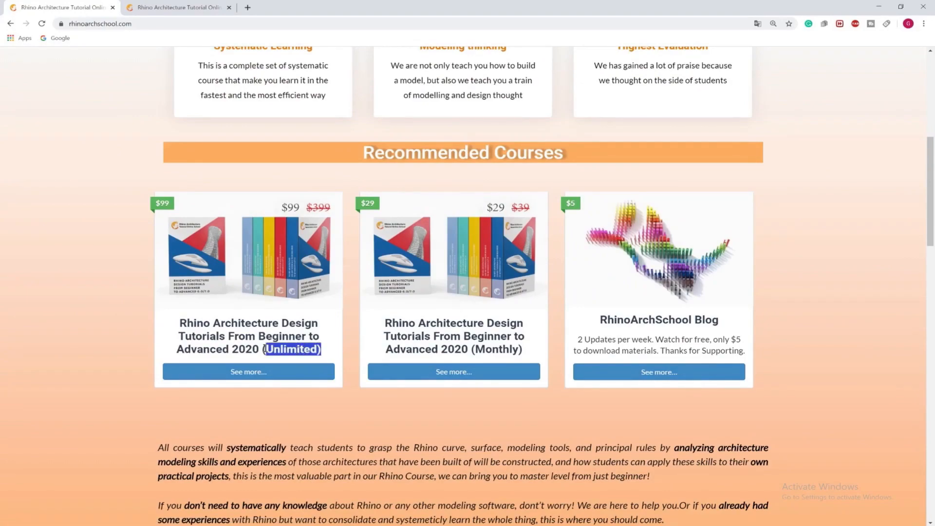
pyautogui.click(283, 350)
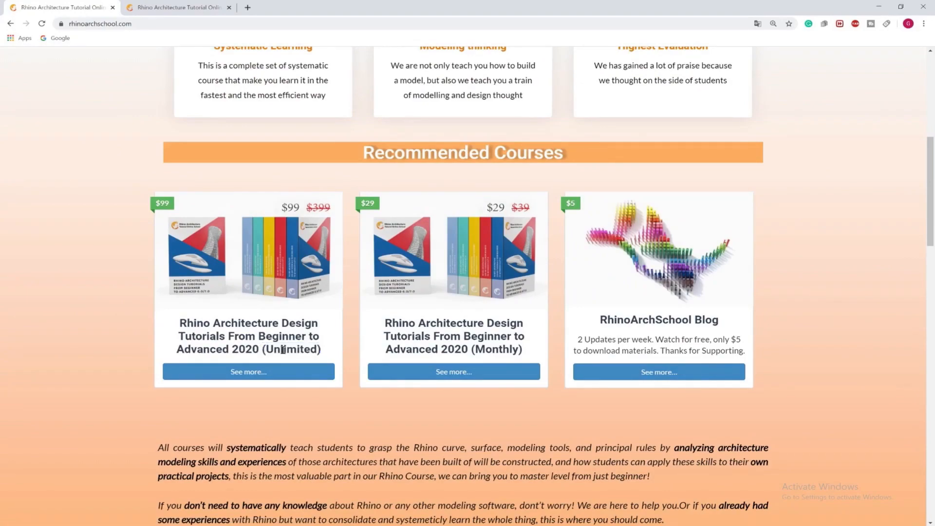
pyautogui.moveTo(534, 350); pyautogui.dragTo(481, 349)
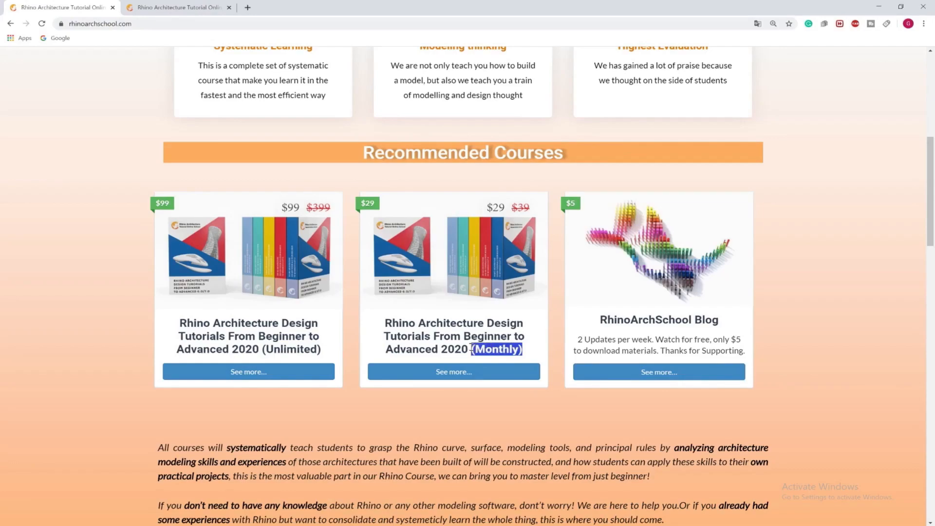
pyautogui.click(447, 349)
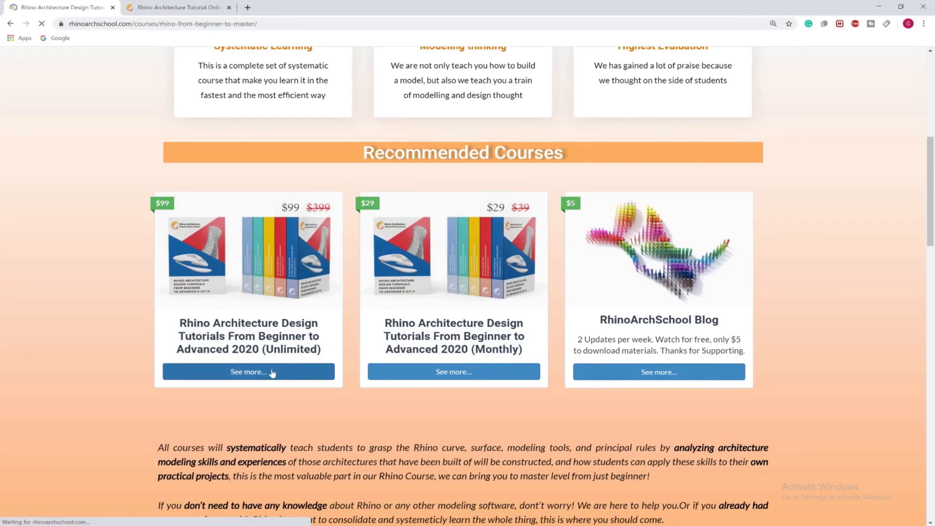
# - Review the enrollment option and Materials section of the Unlimited course, and return to the Course description
pyautogui.scroll(-3, 442, 352)
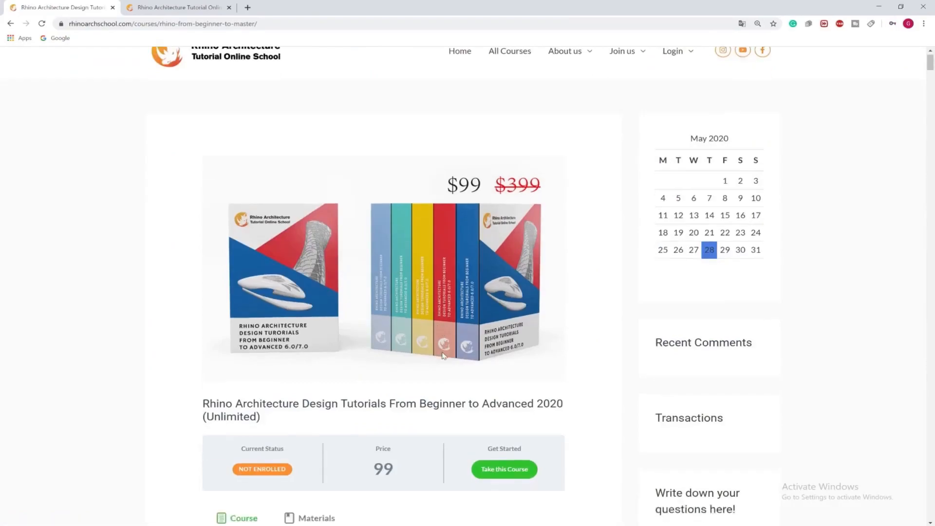
pyautogui.moveTo(552, 323); pyautogui.dragTo(492, 317)
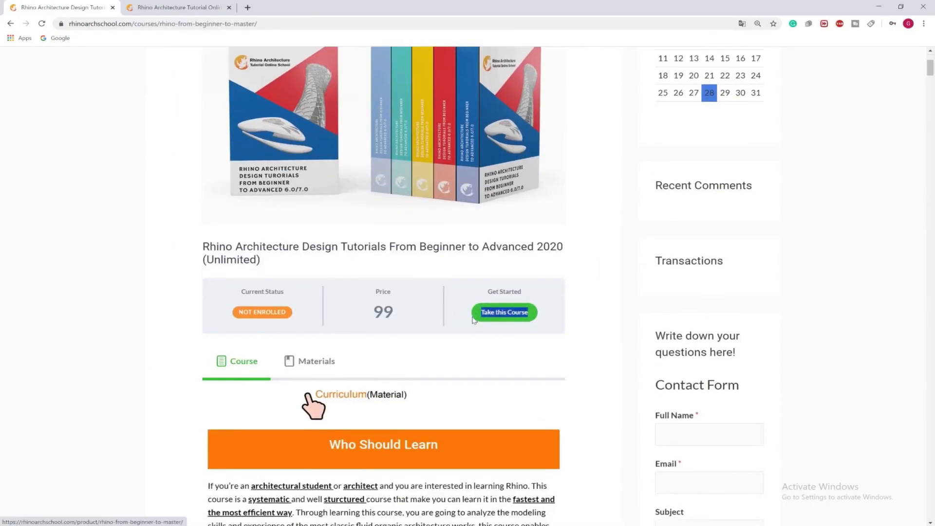
pyautogui.click(331, 365)
pyautogui.scroll(-8, 338, 384)
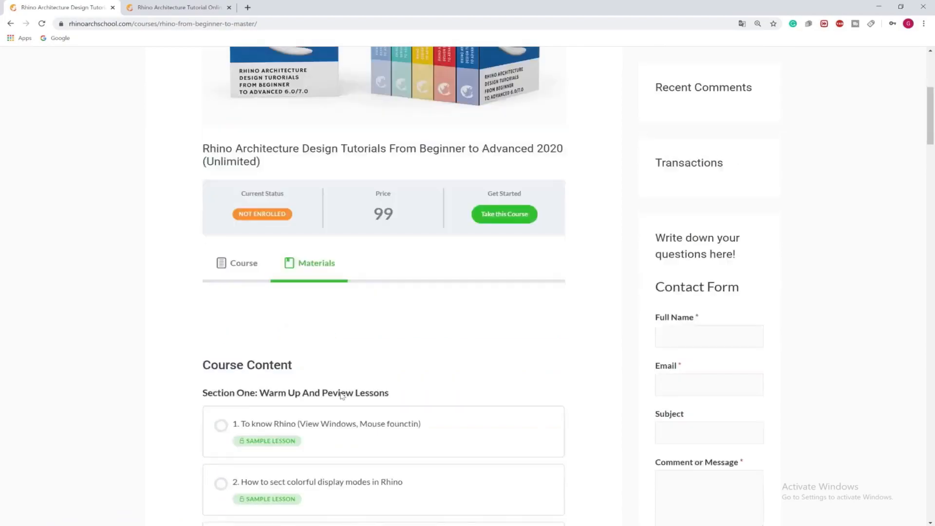
pyautogui.scroll(7, 340, 439)
pyautogui.click(243, 326)
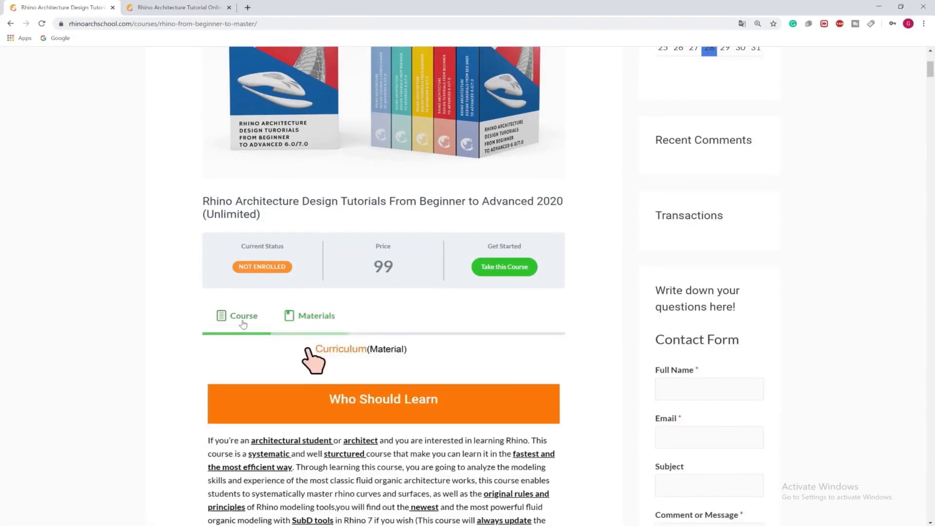
# - Examine the Unlimited course's curriculum, from the basic command section through the surface creation examples to the famous architecture case studies
pyautogui.scroll(-10, 244, 323)
pyautogui.scroll(-20, 244, 325)
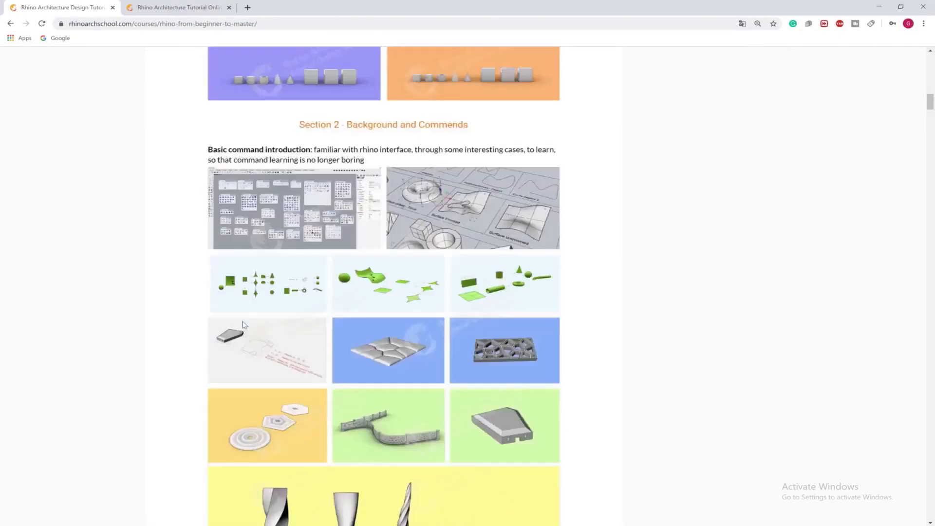
pyautogui.scroll(-18, 244, 325)
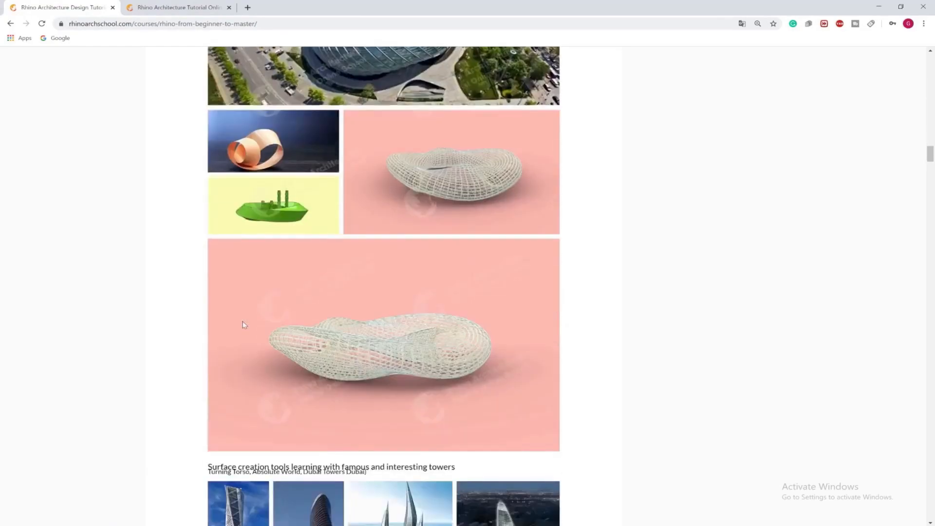
pyautogui.scroll(-20, 244, 325)
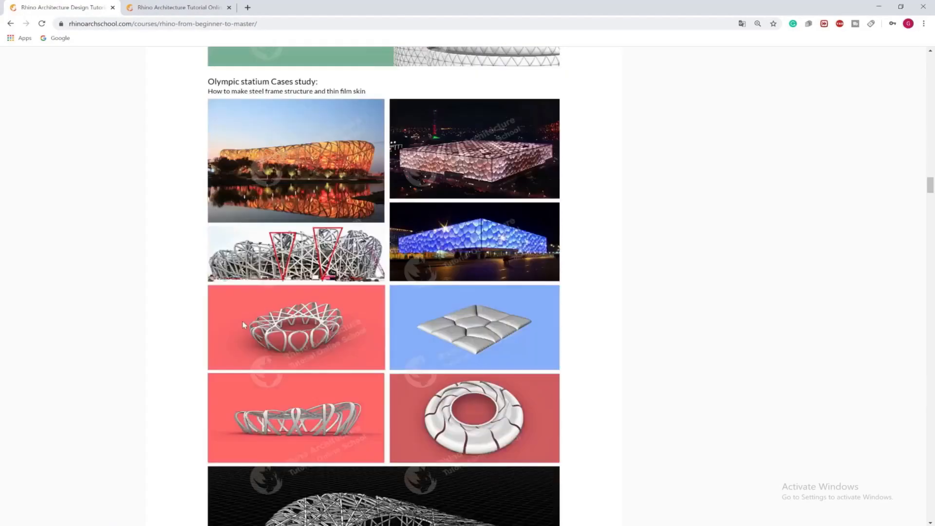
pyautogui.scroll(-20, 243, 321)
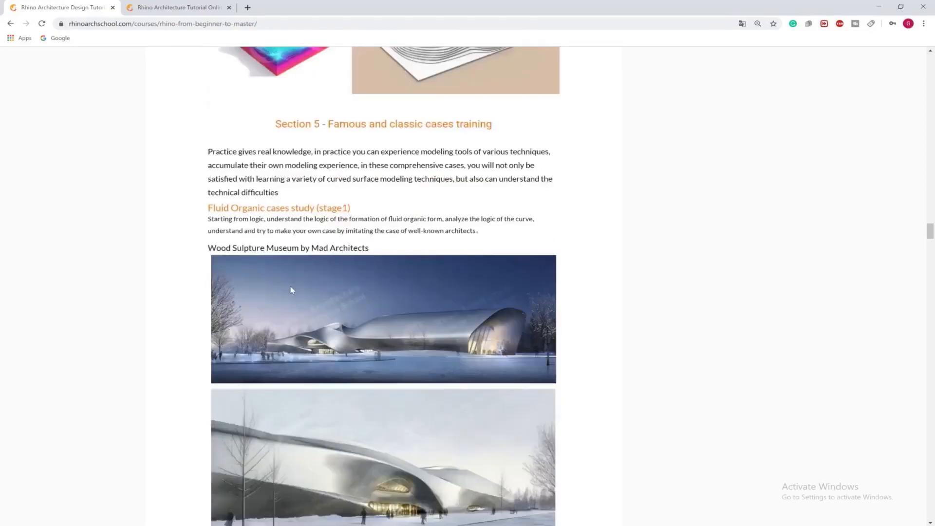
pyautogui.scroll(-20, 291, 290)
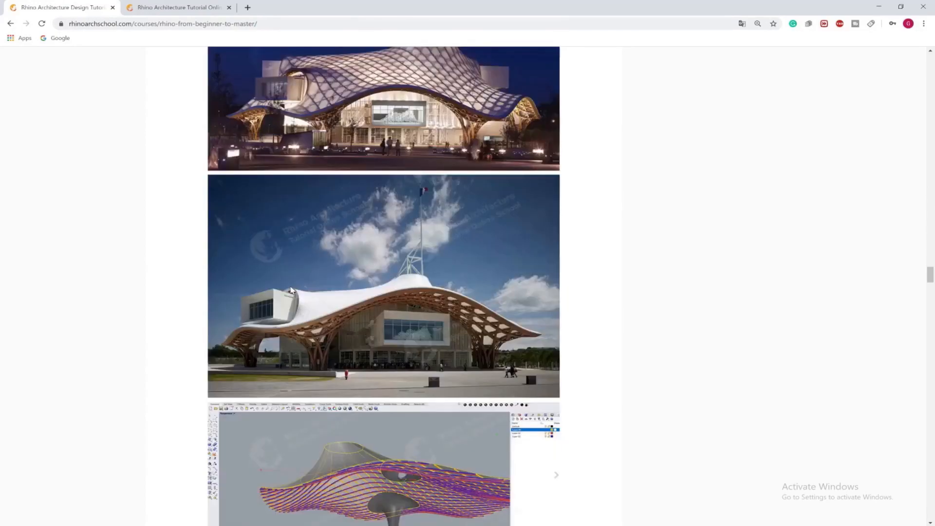
pyautogui.scroll(-20, 291, 289)
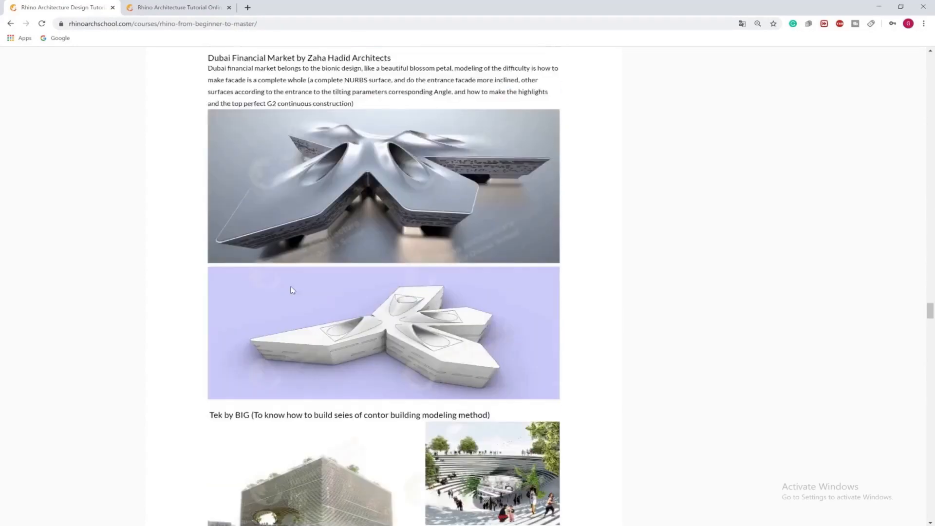
pyautogui.scroll(-20, 292, 290)
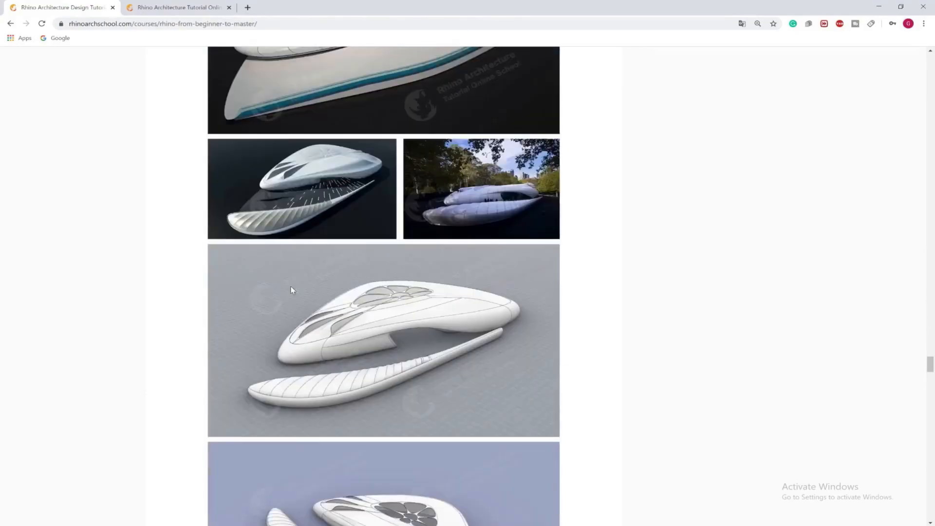
pyautogui.scroll(-10, 291, 290)
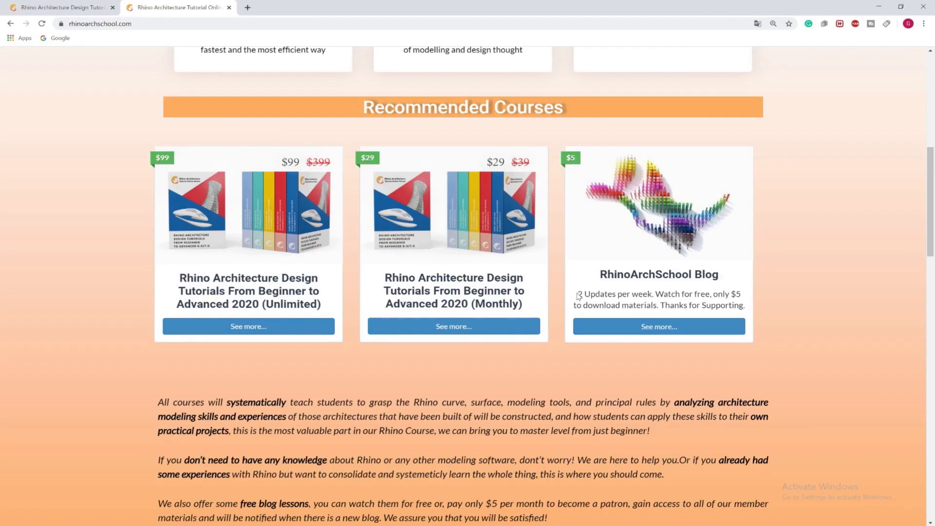
# - Review the RhinoArchSchool Blog description under Recommended Courses on the school's home page, highlighting the update, materials and support text
pyautogui.moveTo(578, 295); pyautogui.dragTo(664, 302)
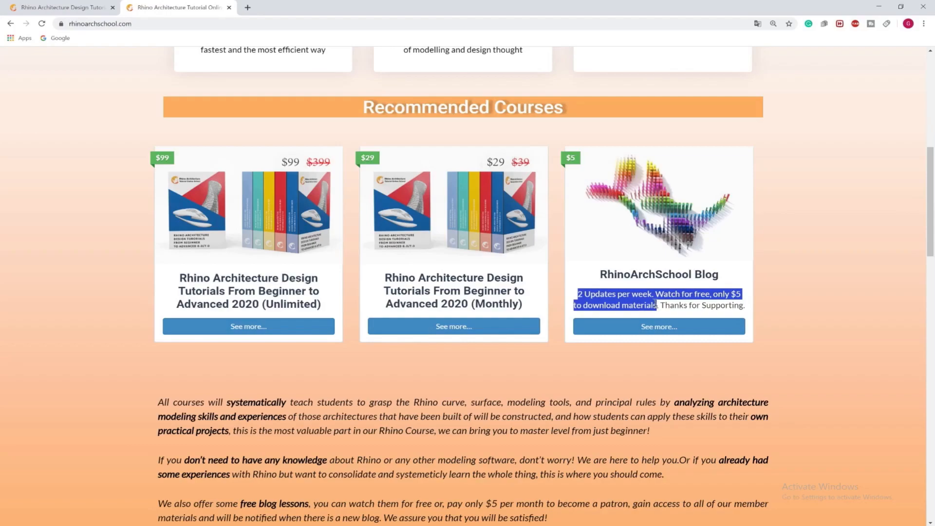
pyautogui.click(660, 305)
pyautogui.moveTo(661, 305); pyautogui.dragTo(727, 307)
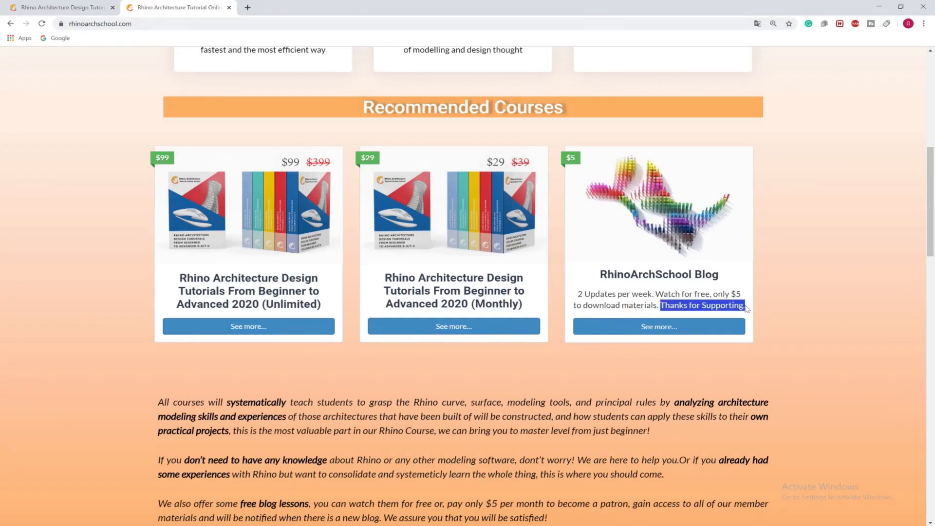
pyautogui.click(734, 303)
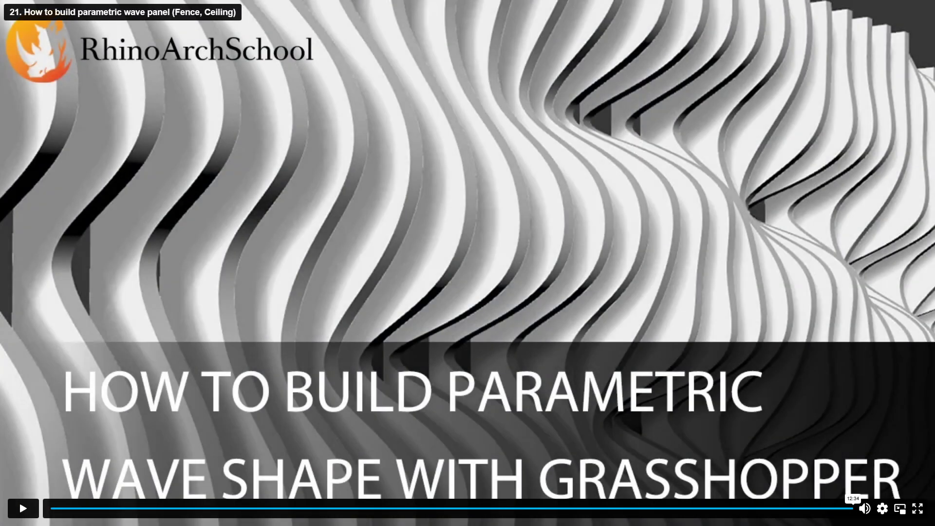
# - Exit full-screen view of the lesson 21 video on building a parametric wave panel
pyautogui.press('Escape')
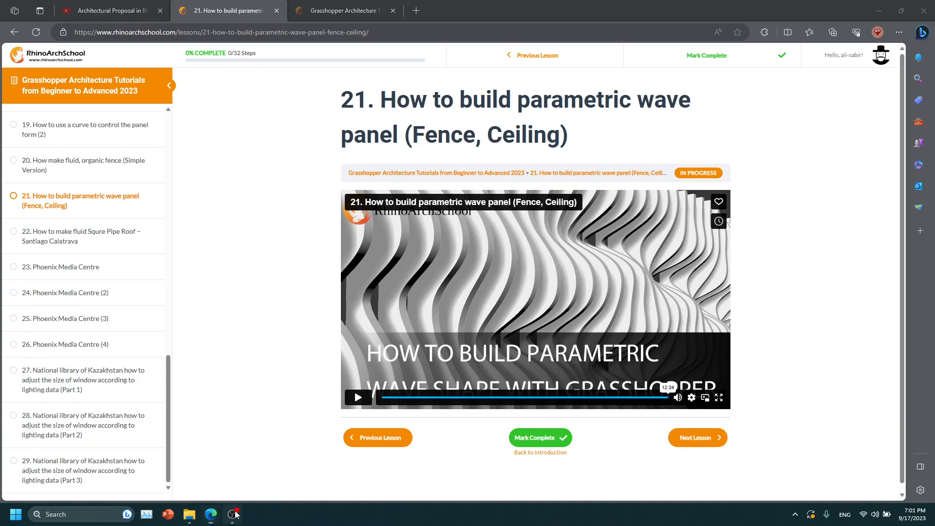